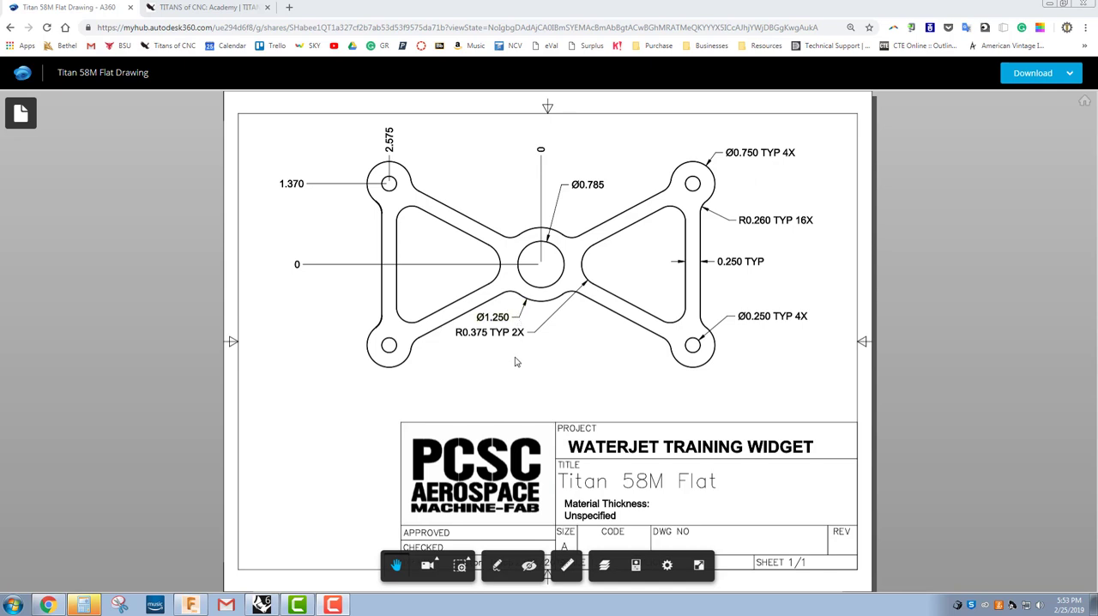
# Step: Examine the TITAN-58M 3D model from another angle and return to the Titan 58M Flat drawing
pyautogui.click(207, 8)
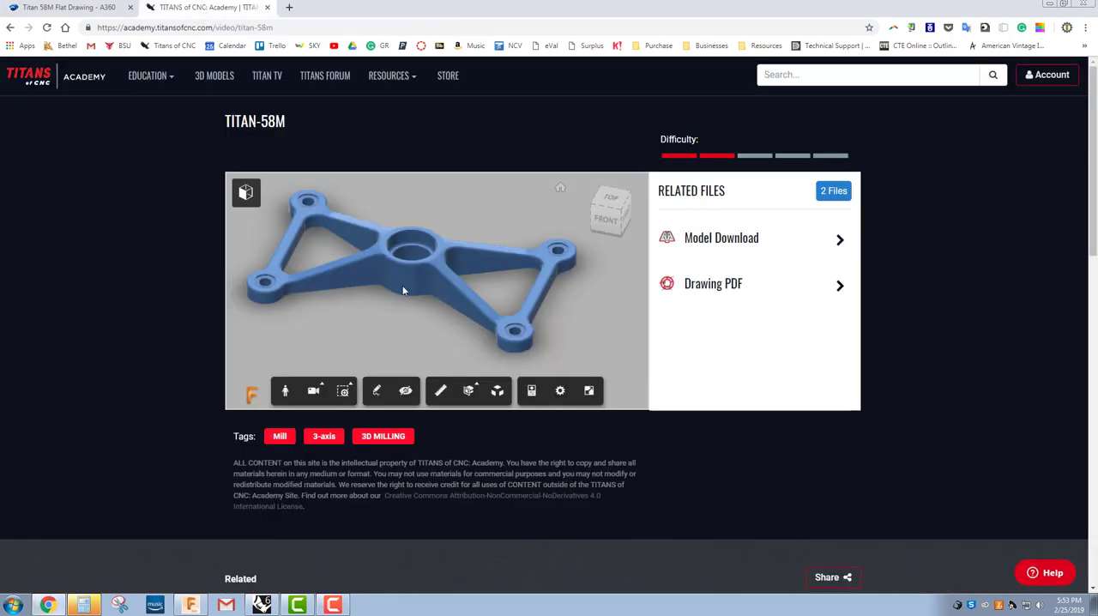
pyautogui.moveTo(429, 311); pyautogui.dragTo(395, 310)
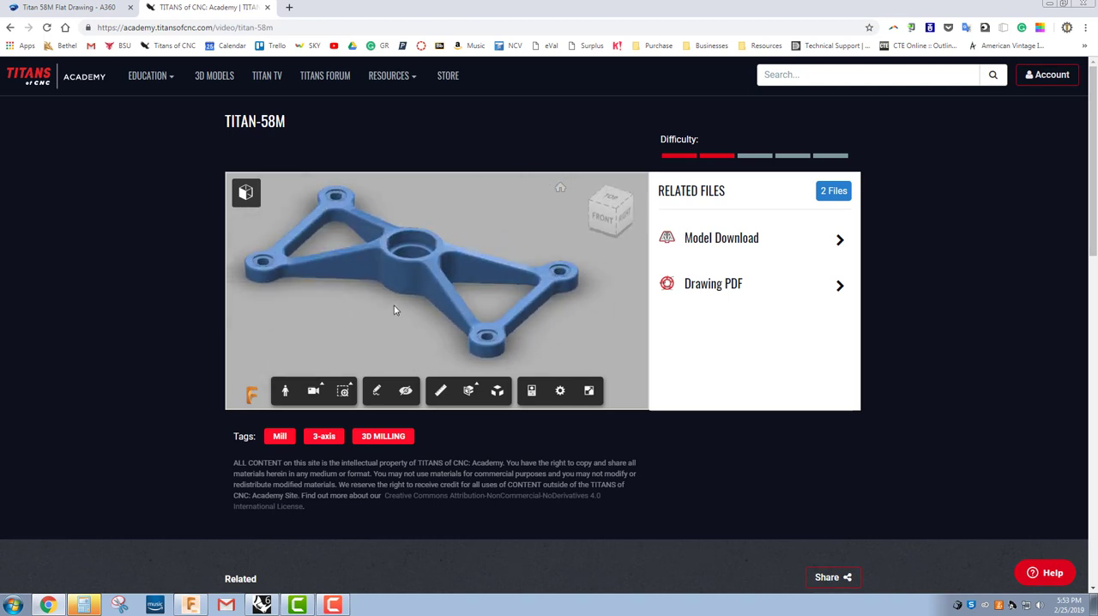
pyautogui.click(98, 9)
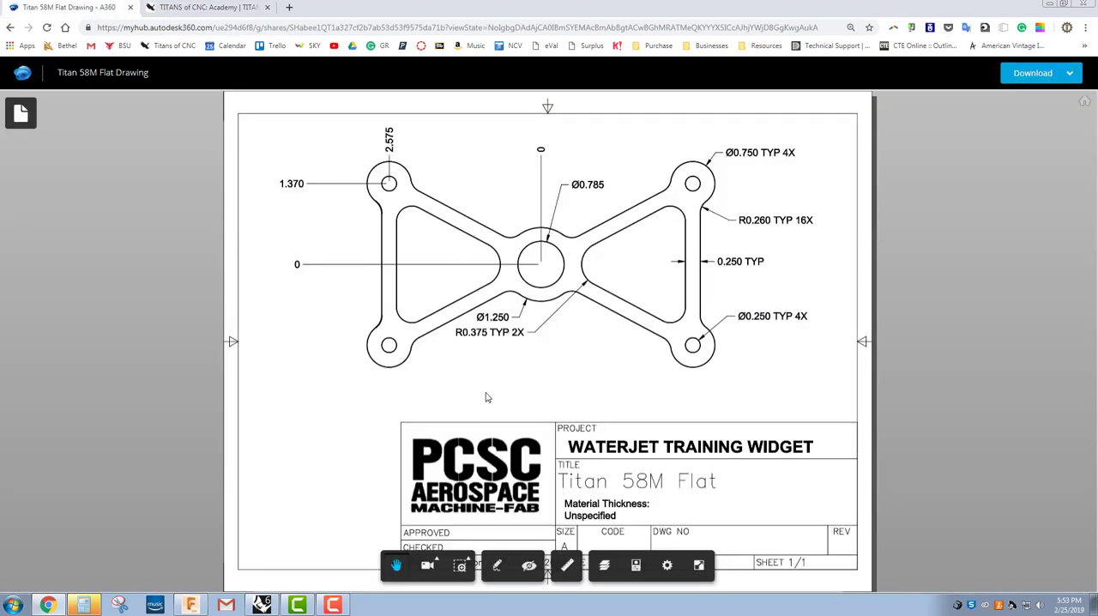
# Step: Switch to Rhinoceros, create a new file from the Small Objects - Inches template, and maximize the Top viewport
pyautogui.click(262, 606)
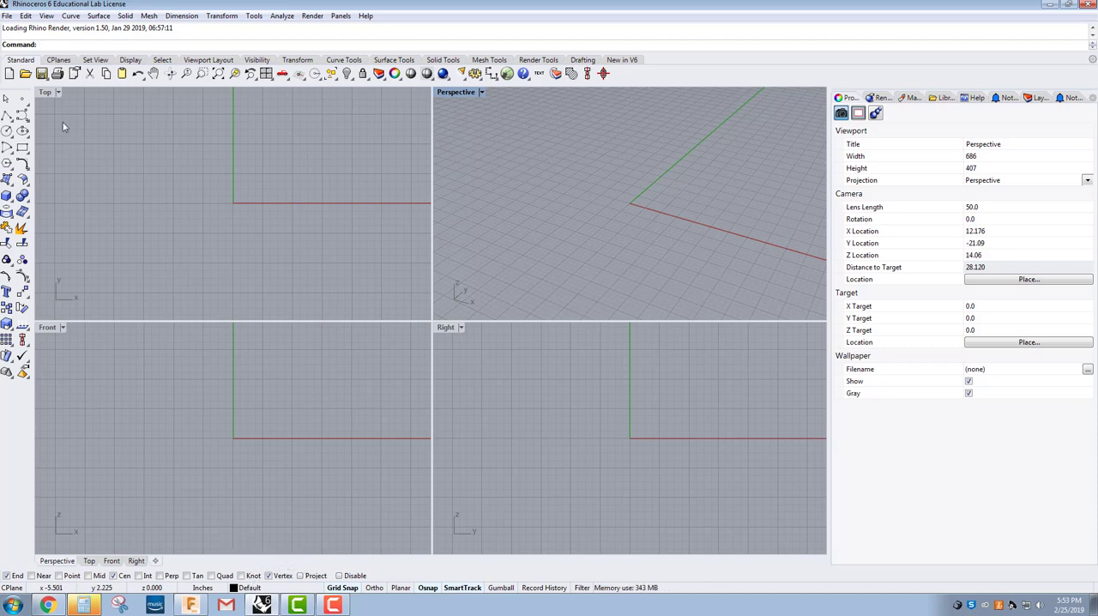
pyautogui.click(9, 74)
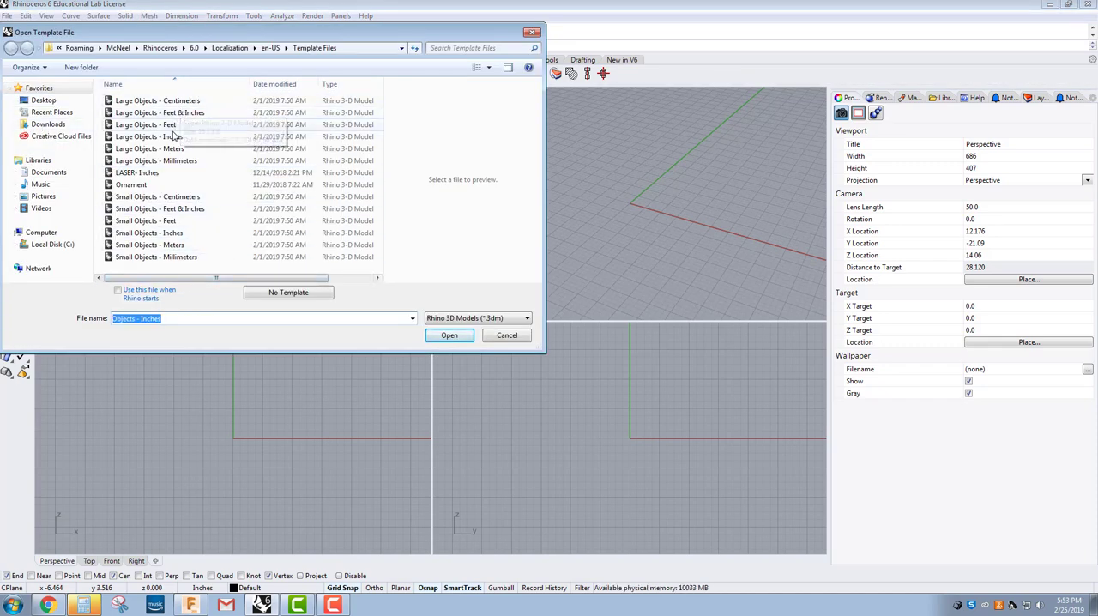
pyautogui.click(161, 235)
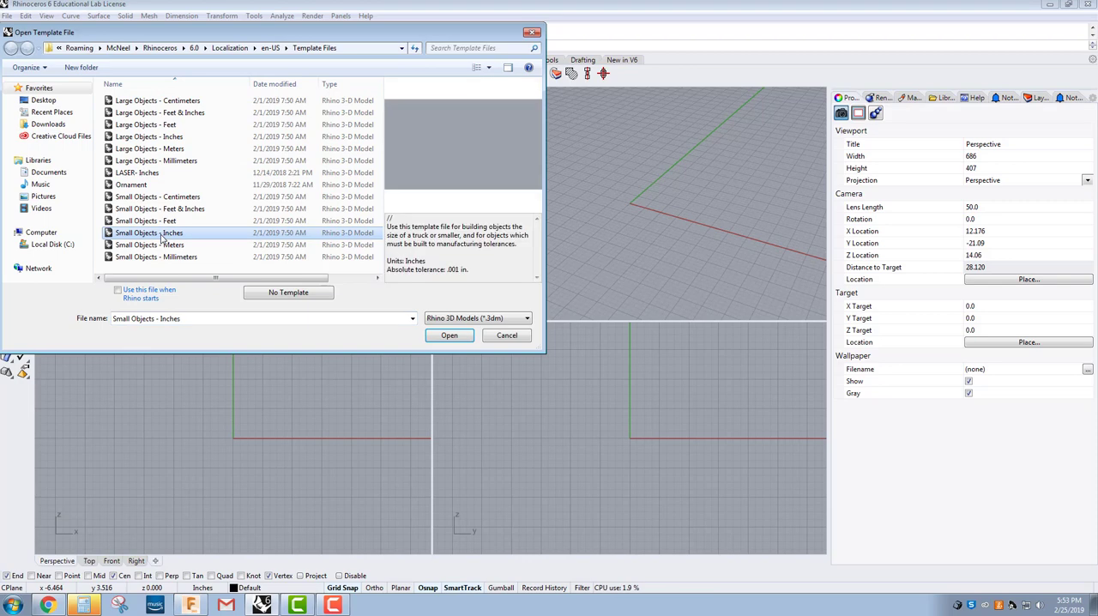
pyautogui.click(454, 340)
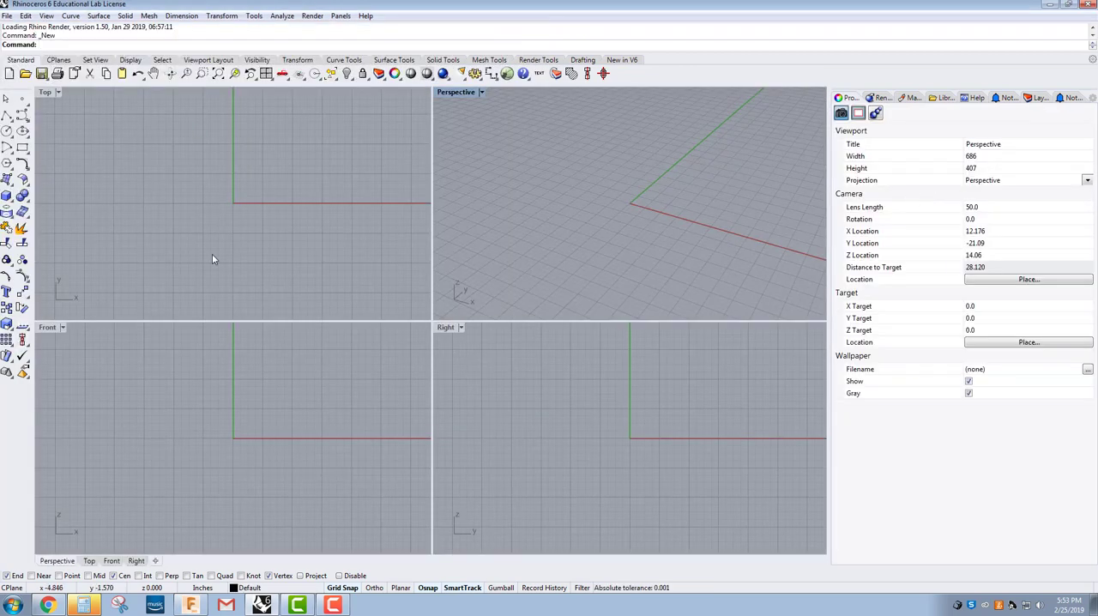
pyautogui.doubleClick(47, 94)
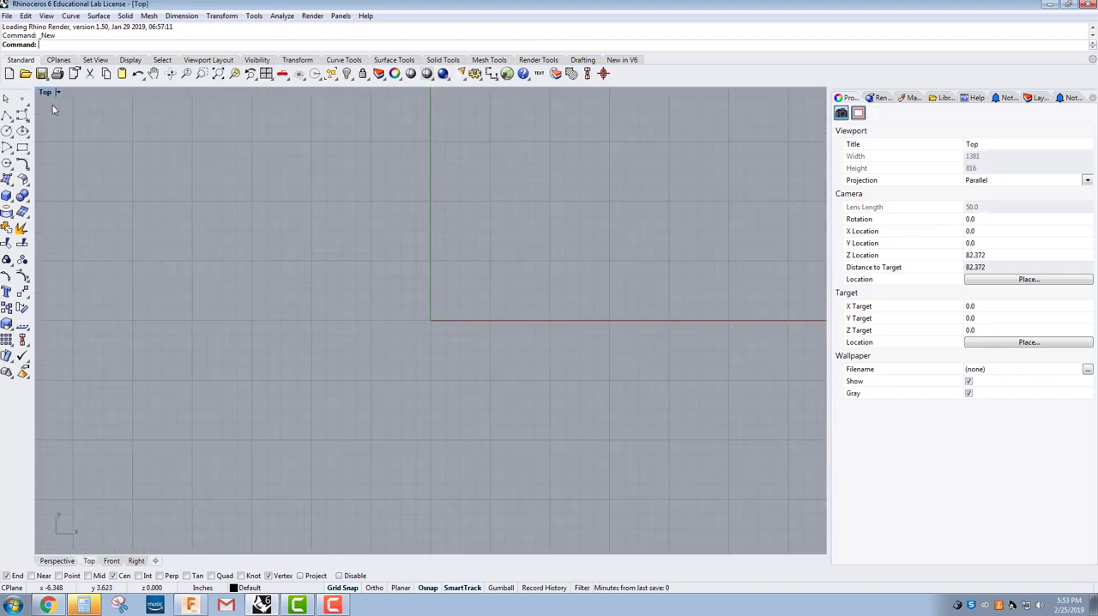
pyautogui.click(252, 587)
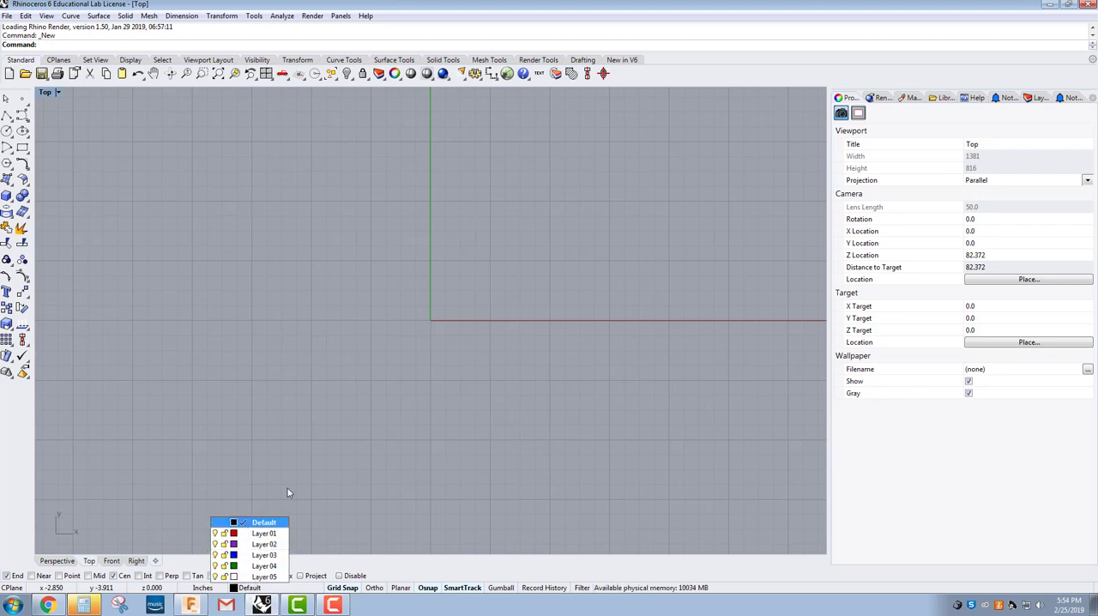
pyautogui.click(334, 420)
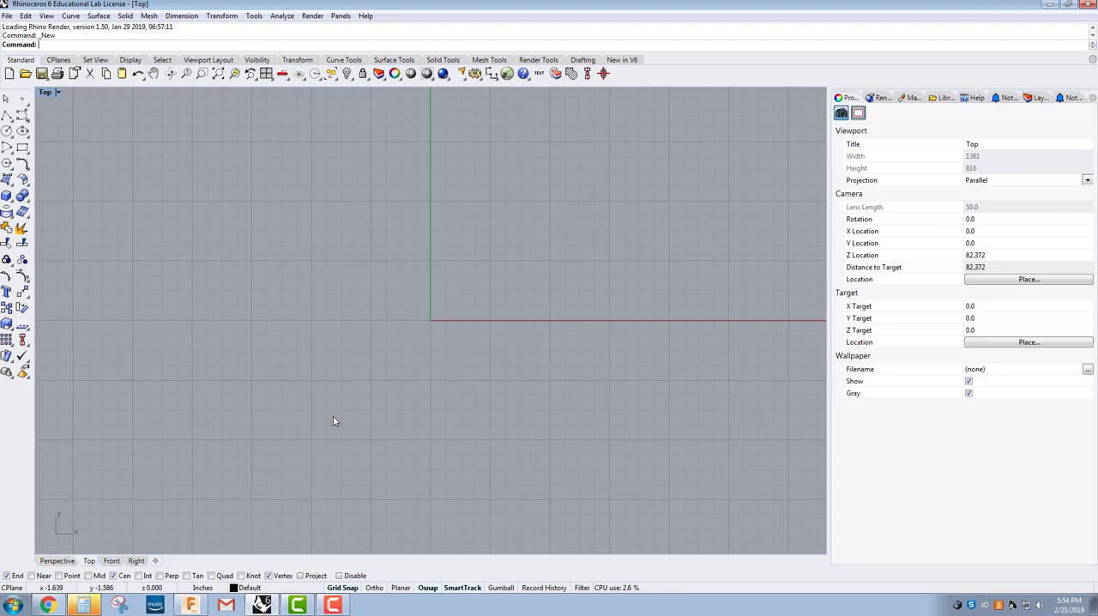
pyautogui.middleClick(391, 404)
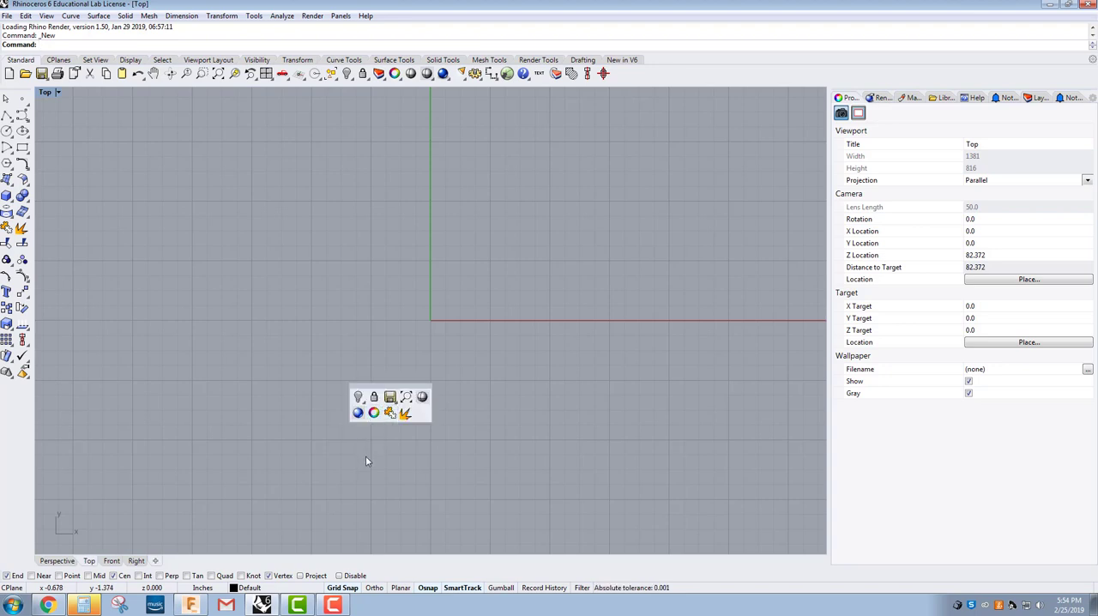
# Step: Draw a circle with a diameter of .785 centred on the origin
pyautogui.click(6, 132)
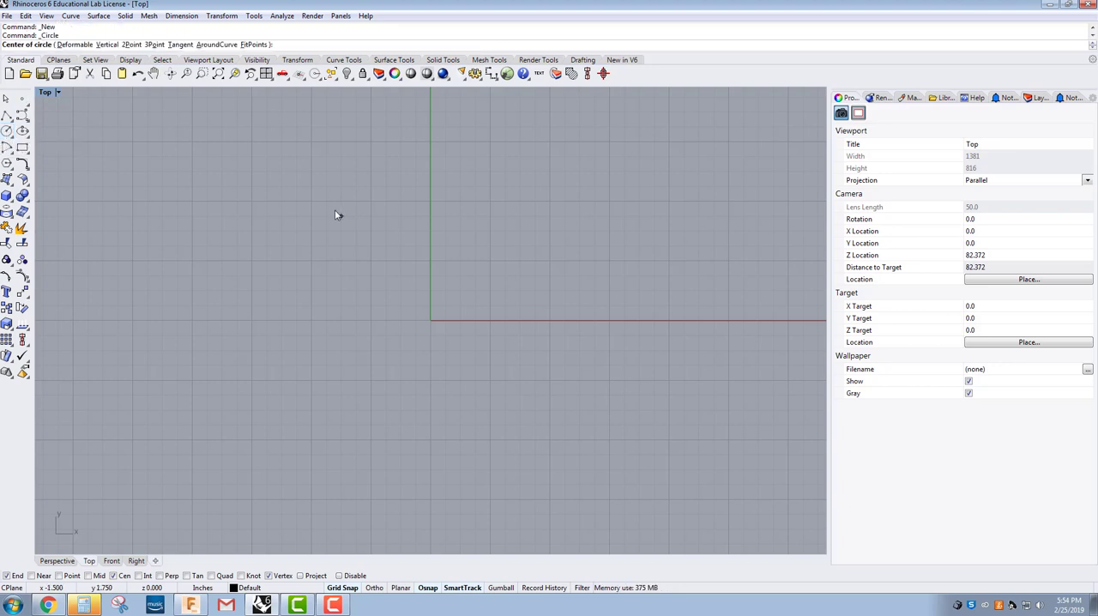
pyautogui.write('0')
pyautogui.press('Return')
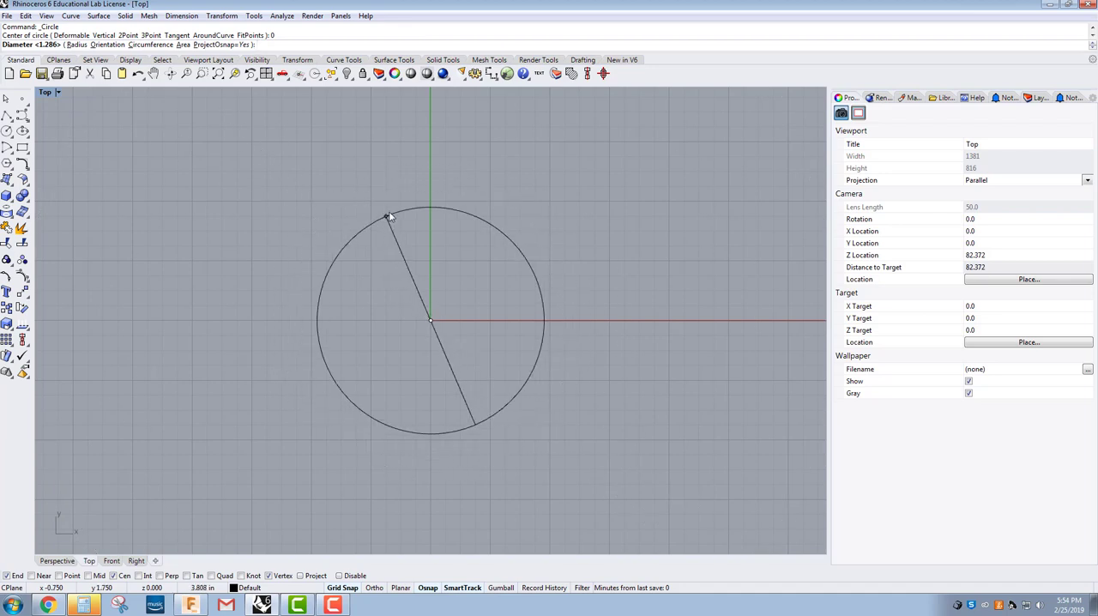
pyautogui.write('.785')
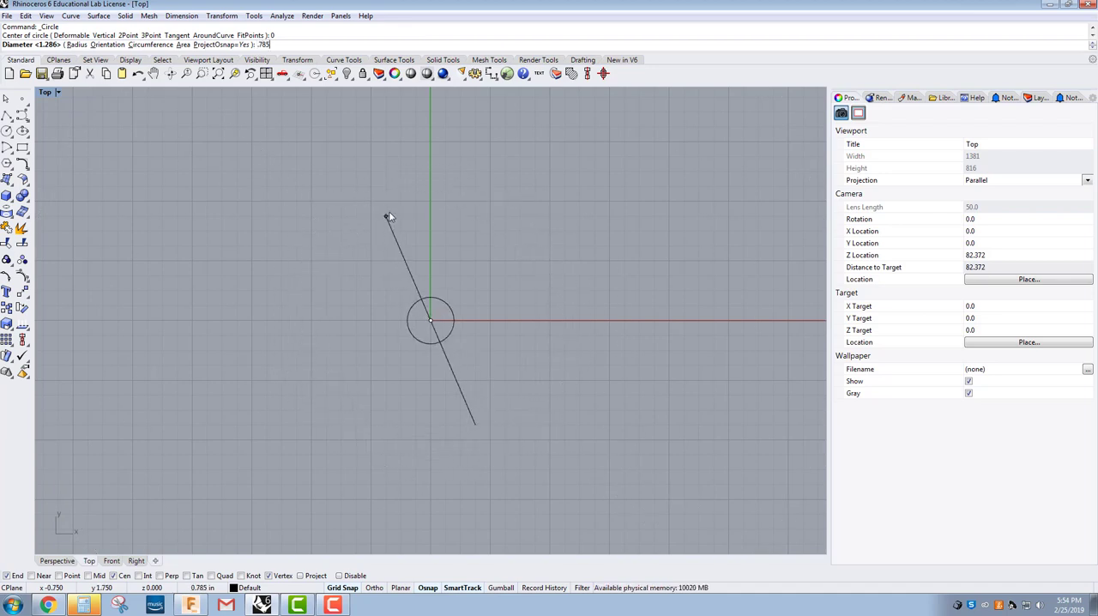
pyautogui.press('Return')
pyautogui.press('Return')
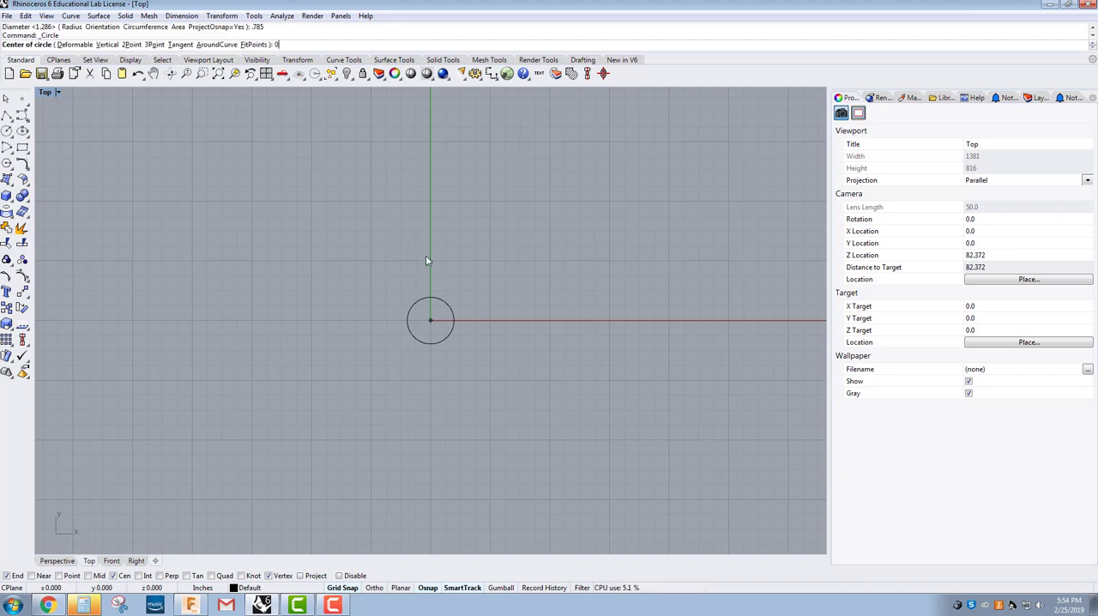
# Step: Draw a concentric circle with a diameter of 1.250 centred on the origin
pyautogui.press('Return')
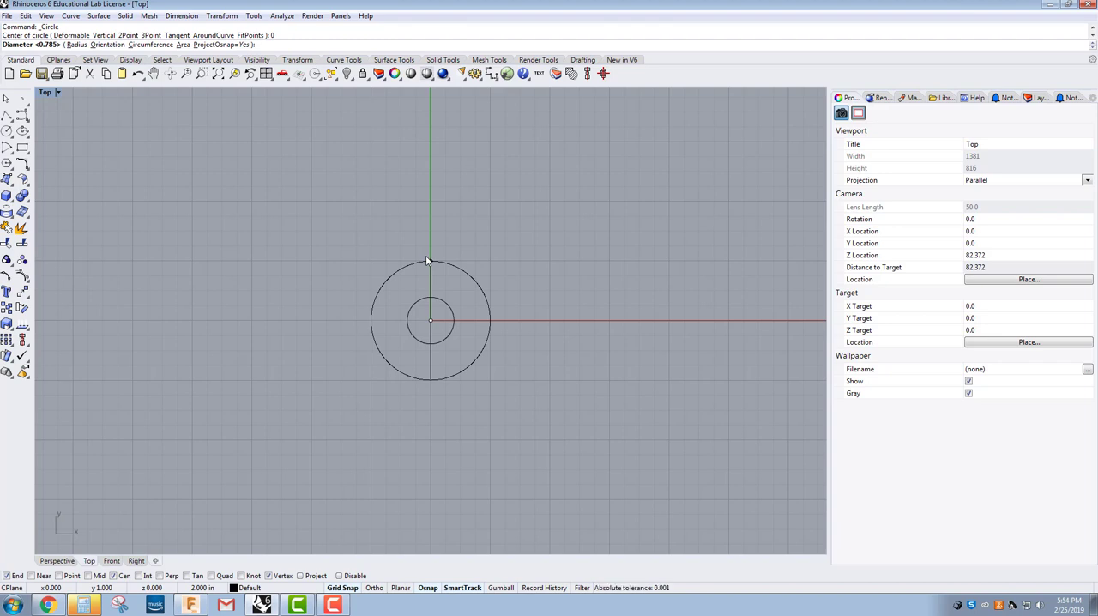
pyautogui.write('1.25')
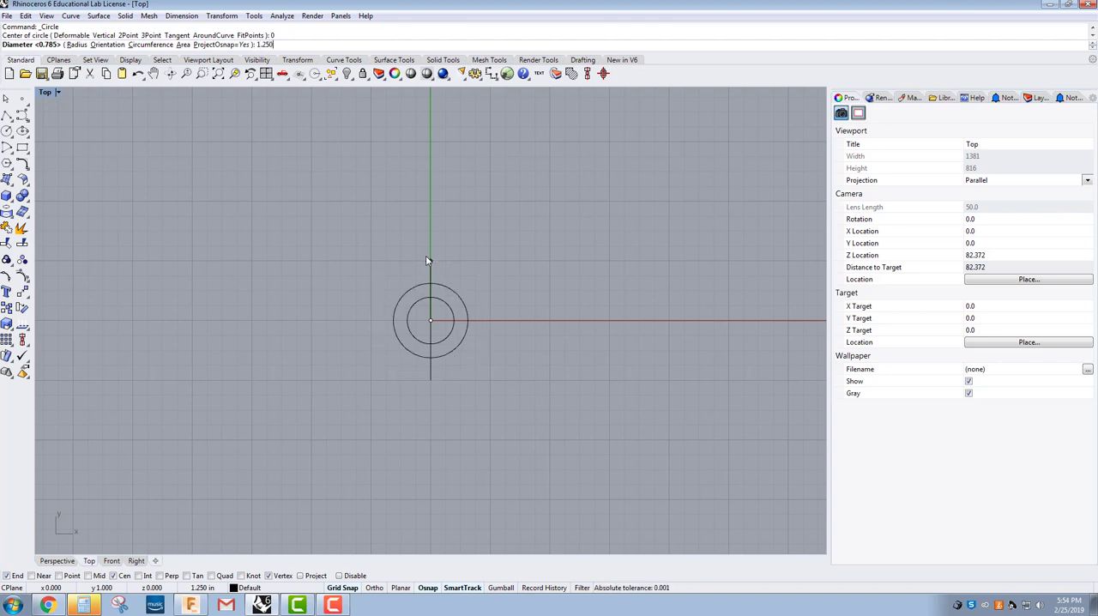
pyautogui.write('0')
pyautogui.press('Return')
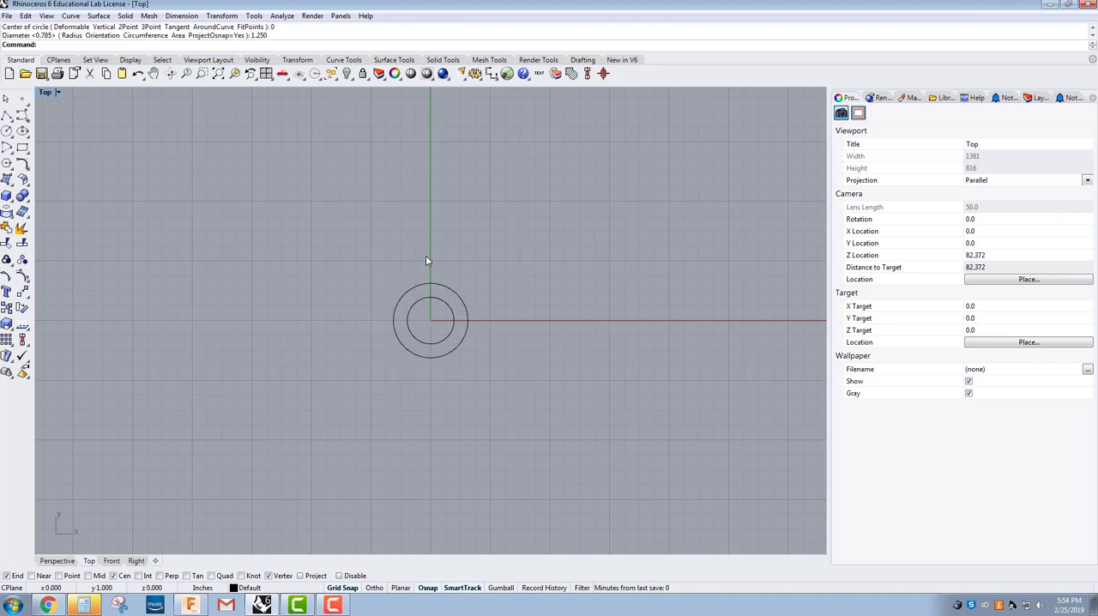
pyautogui.click(6, 115)
pyautogui.click(433, 323)
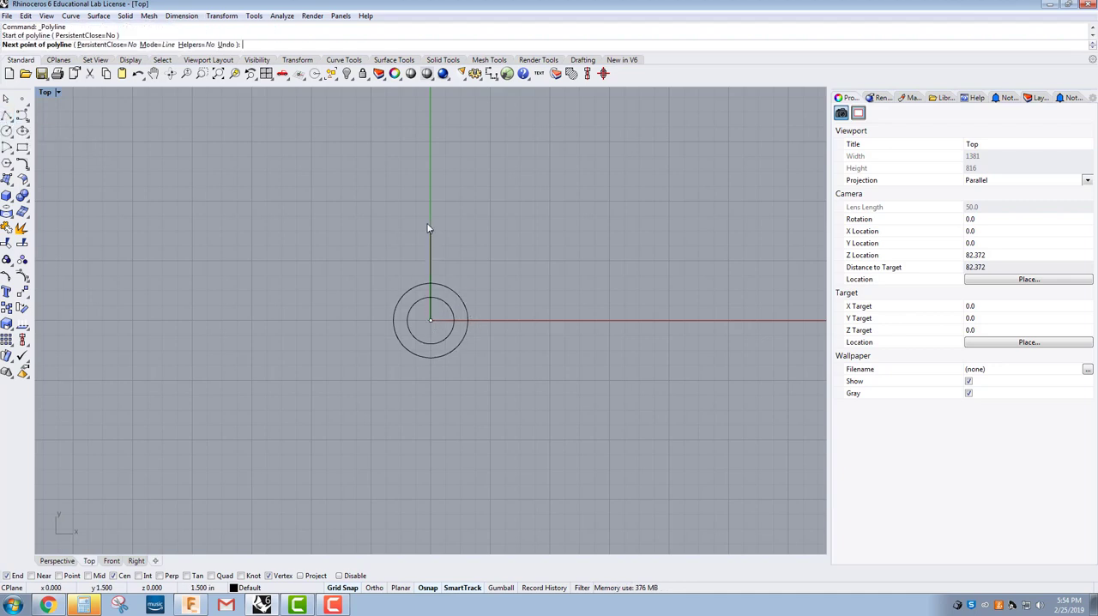
pyautogui.write('1.37')
pyautogui.press('Return')
# Step: Draw a vertical polyline 1.370 long upward from the centre of the circles
pyautogui.press('Return')
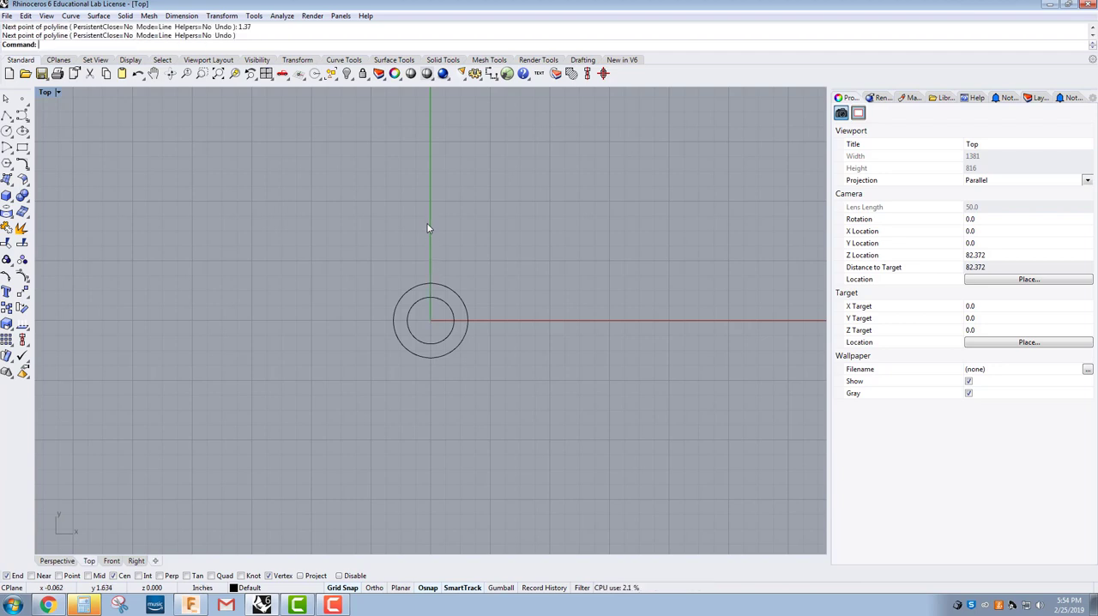
pyautogui.scroll(4, 404, 269)
pyautogui.press('Return')
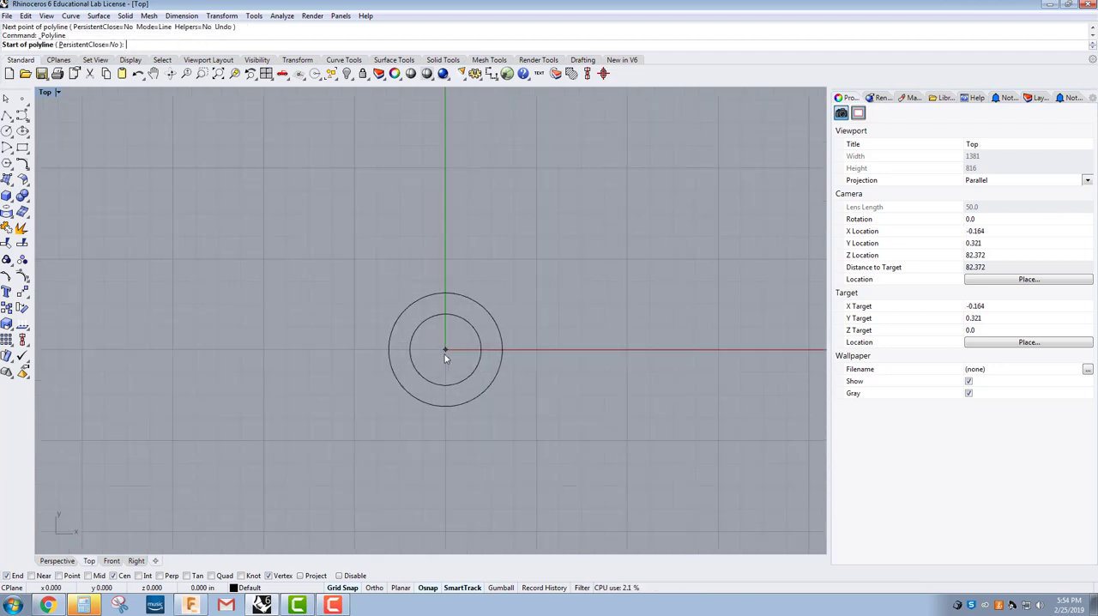
pyautogui.click(444, 350)
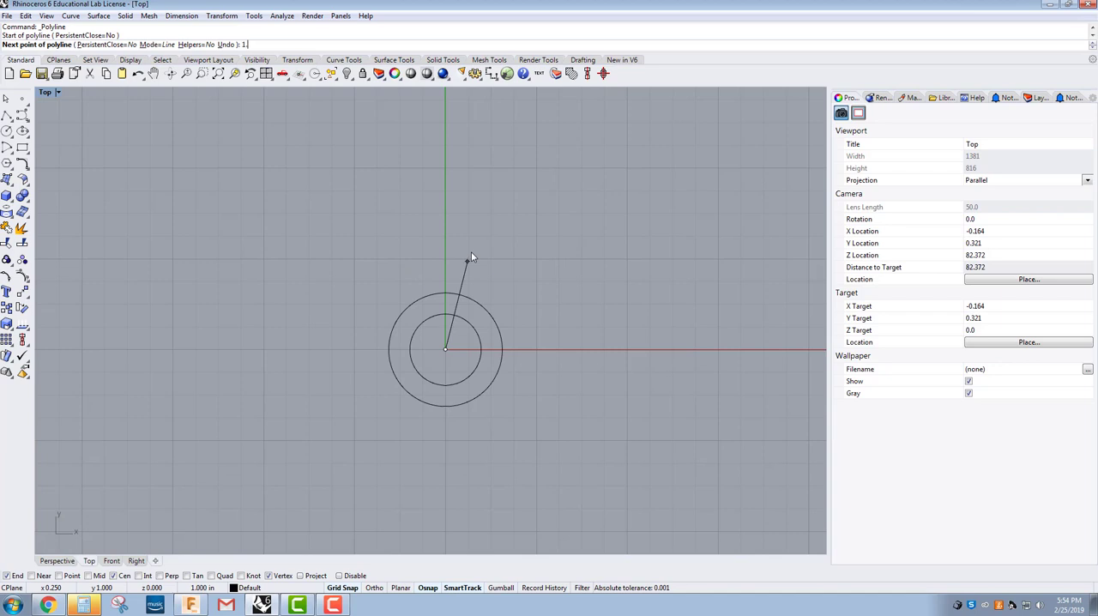
pyautogui.write('1.370')
pyautogui.press('Return')
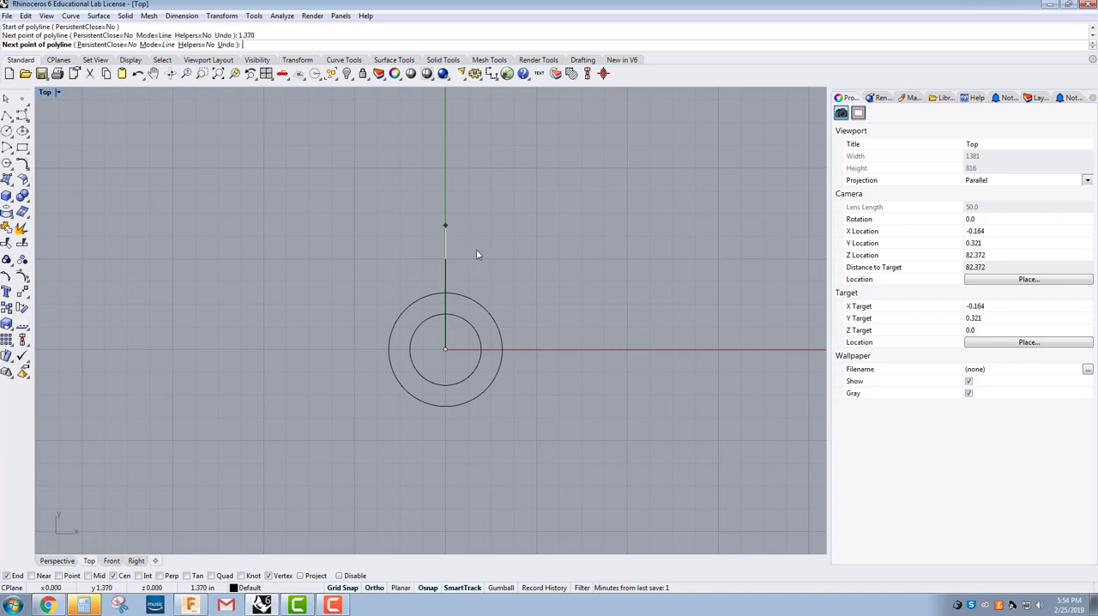
pyautogui.keyDown('shift'); pyautogui.click(478, 245); pyautogui.keyUp('shift')
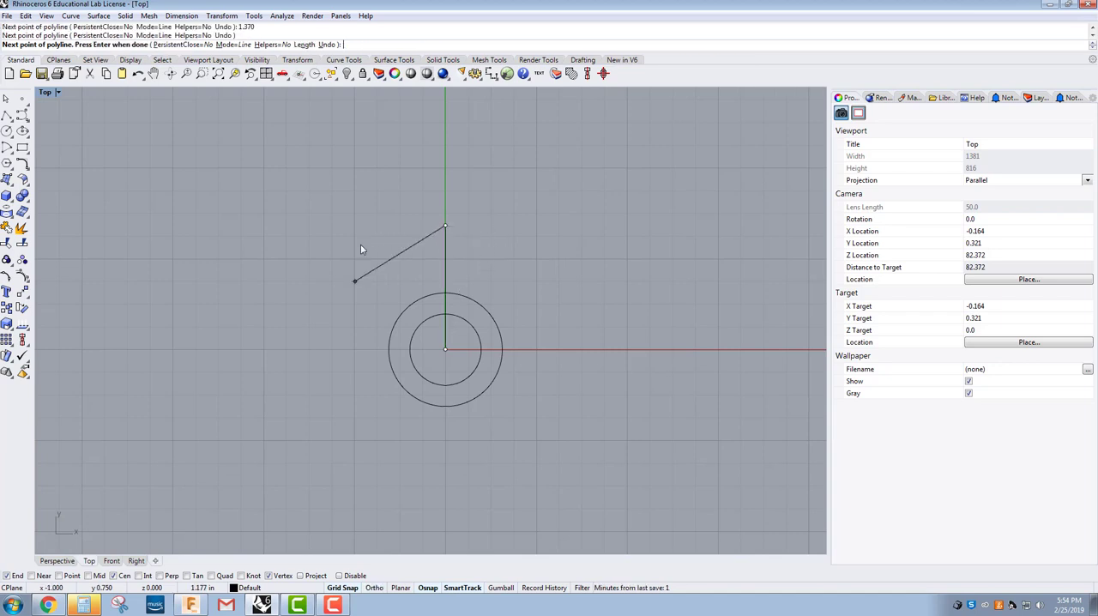
pyautogui.press('Return')
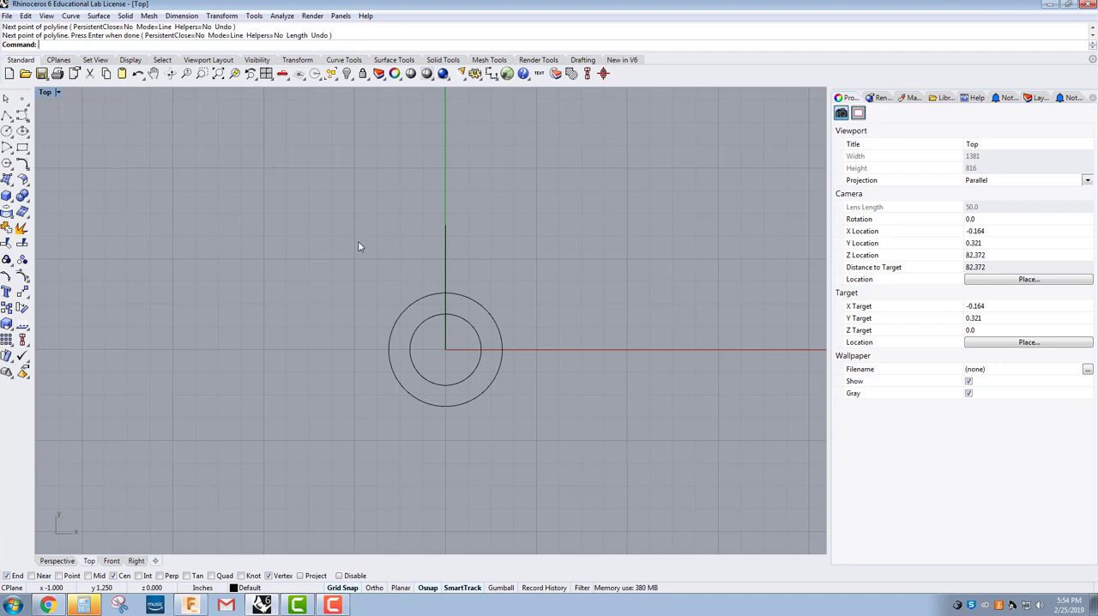
# Step: Check the vertical line's length with a temporary linear dimension between its ends, without placing the dimension
pyautogui.click(490, 73)
pyautogui.click(445, 349)
pyautogui.click(444, 227)
pyautogui.scroll(-5, 583, 275)
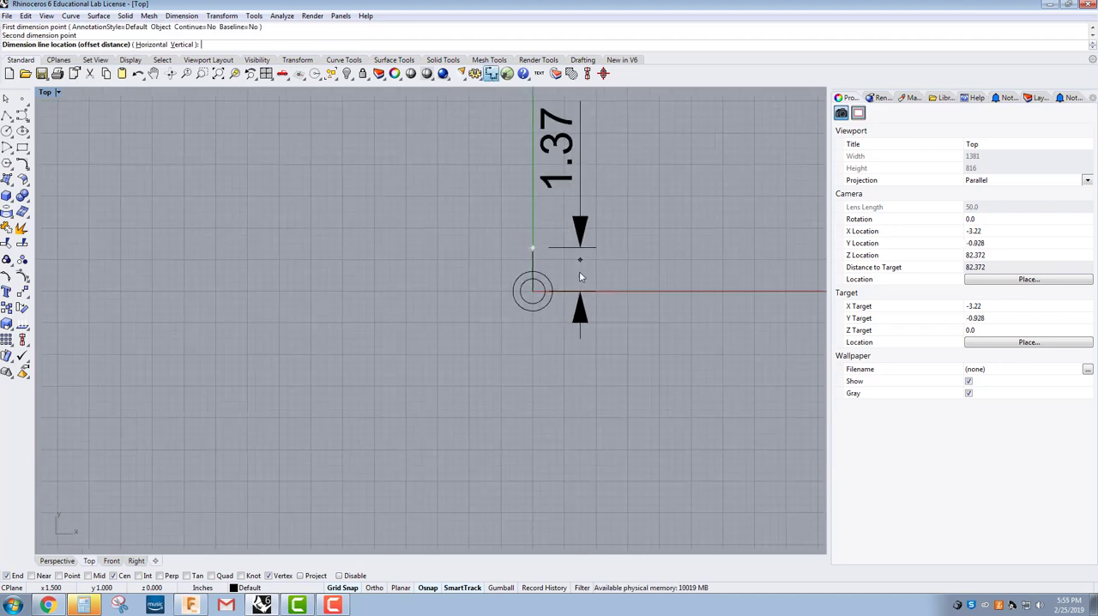
pyautogui.press('Escape')
# Step: Draw a horizontal polyline 2.575 long toward negative X from the vertical line's upper end, with grid snap off
pyautogui.scroll(4, 566, 257)
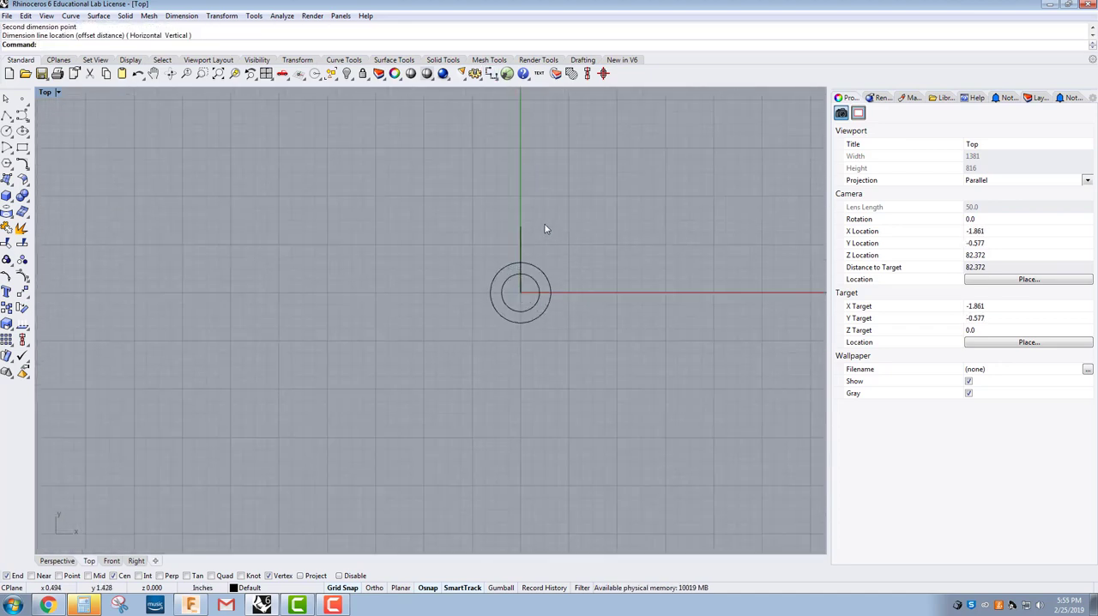
pyautogui.click(6, 115)
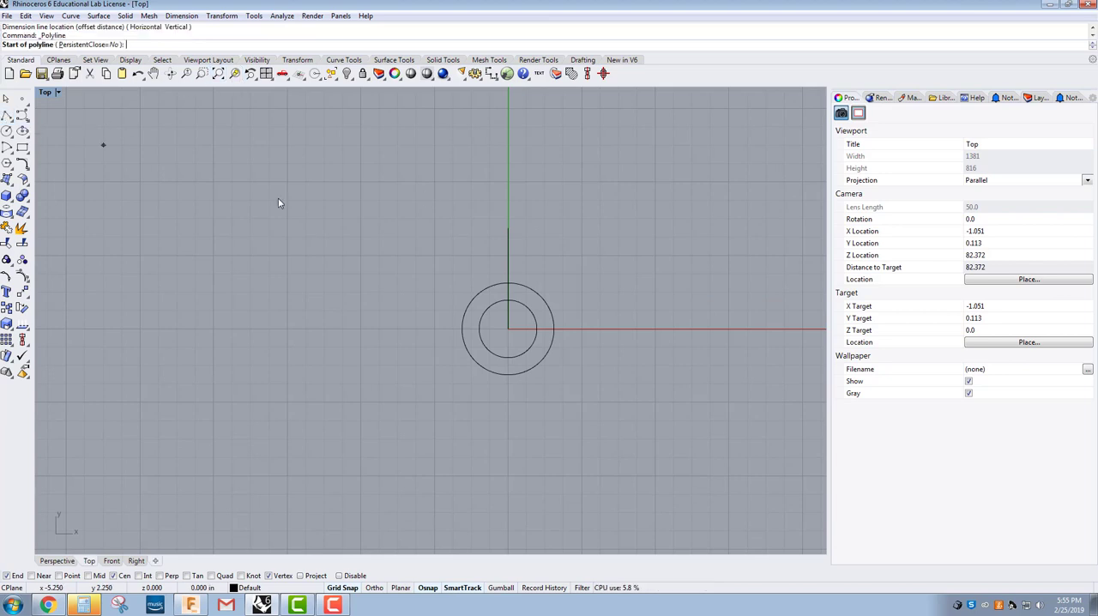
pyautogui.click(509, 230)
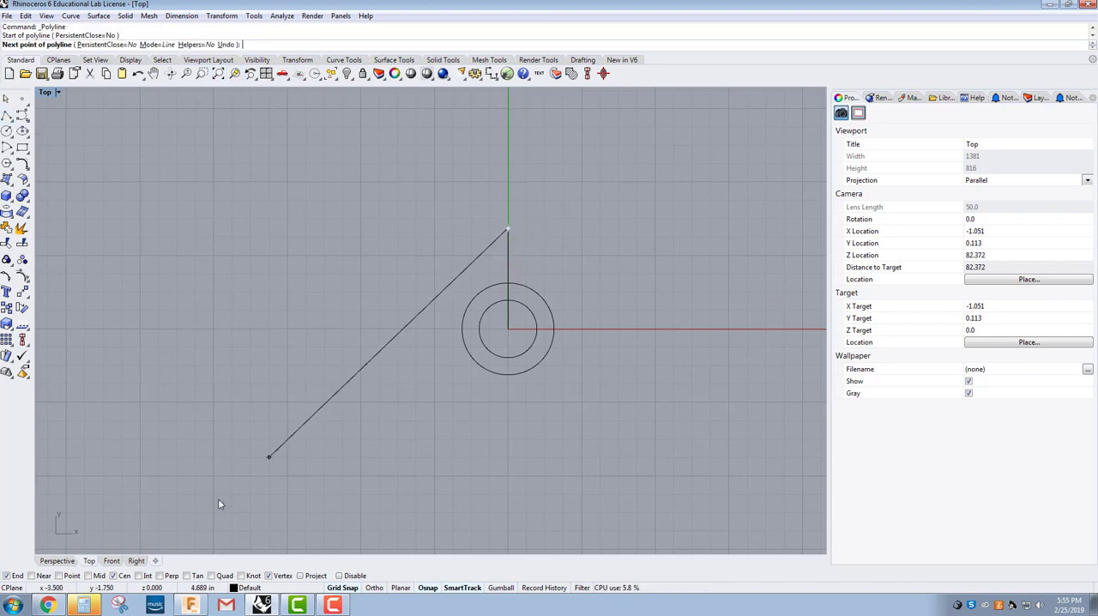
pyautogui.click(7, 576)
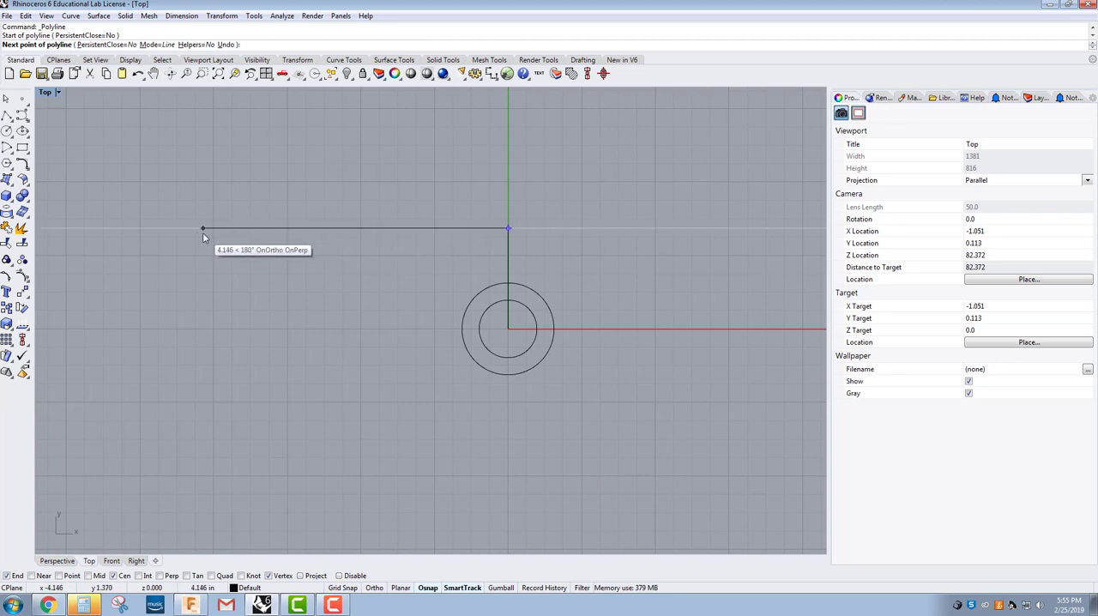
pyautogui.write('2')
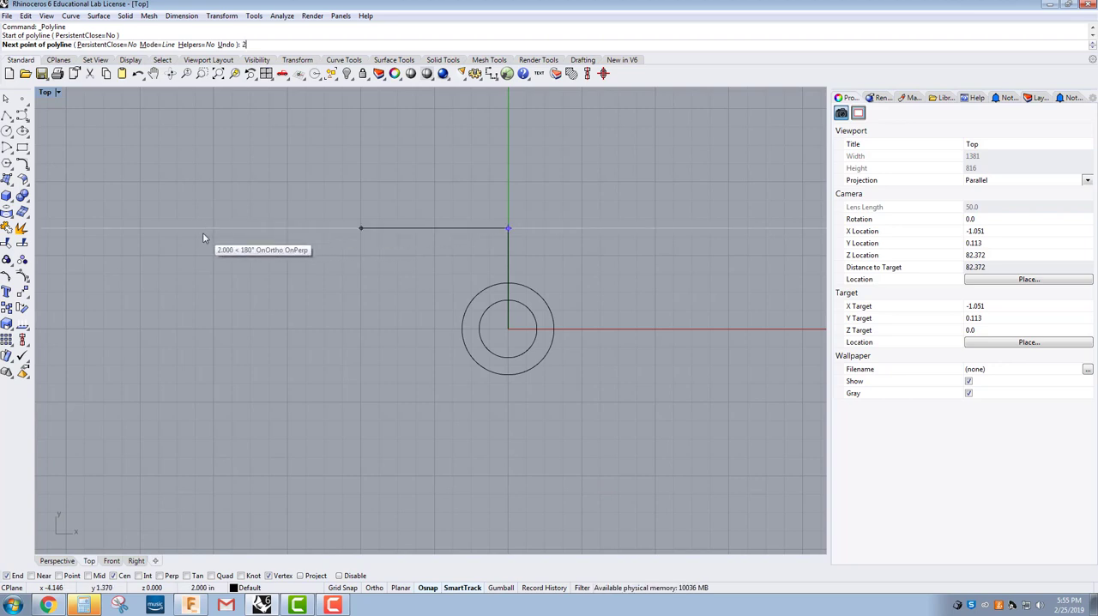
pyautogui.write('.575')
pyautogui.press('Return')
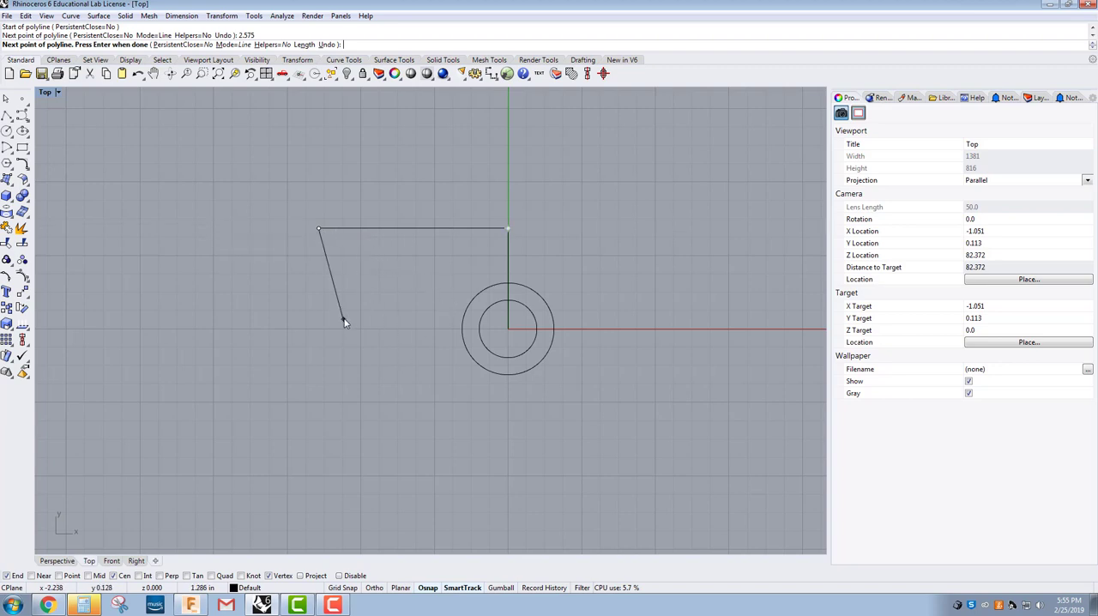
pyautogui.press('Return')
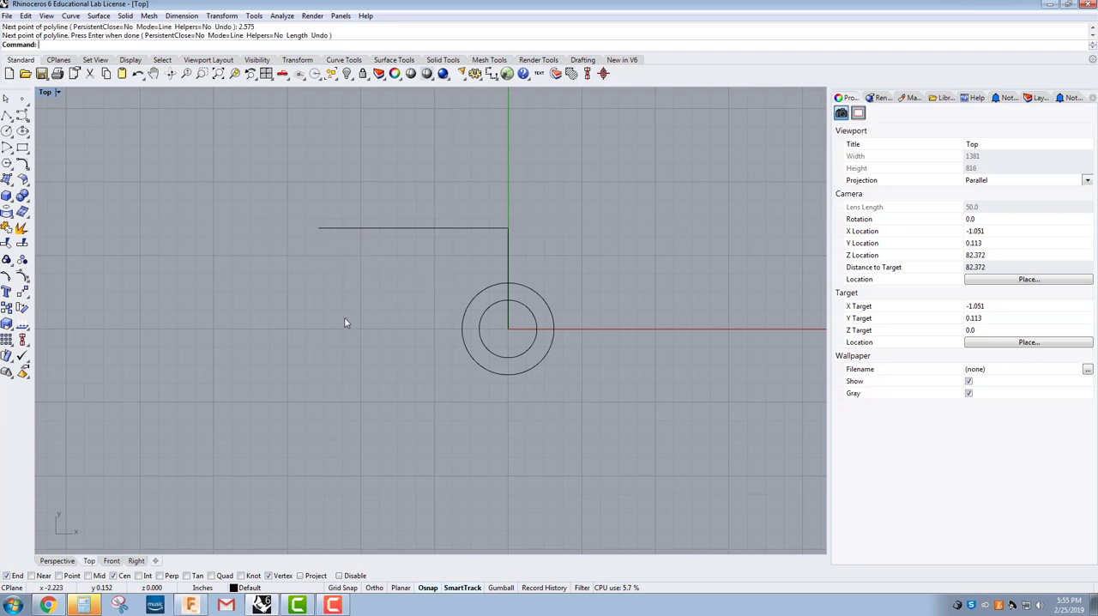
# Step: Move the vertical and horizontal construction lines to Layer 05 and clear the selection
pyautogui.click(510, 245)
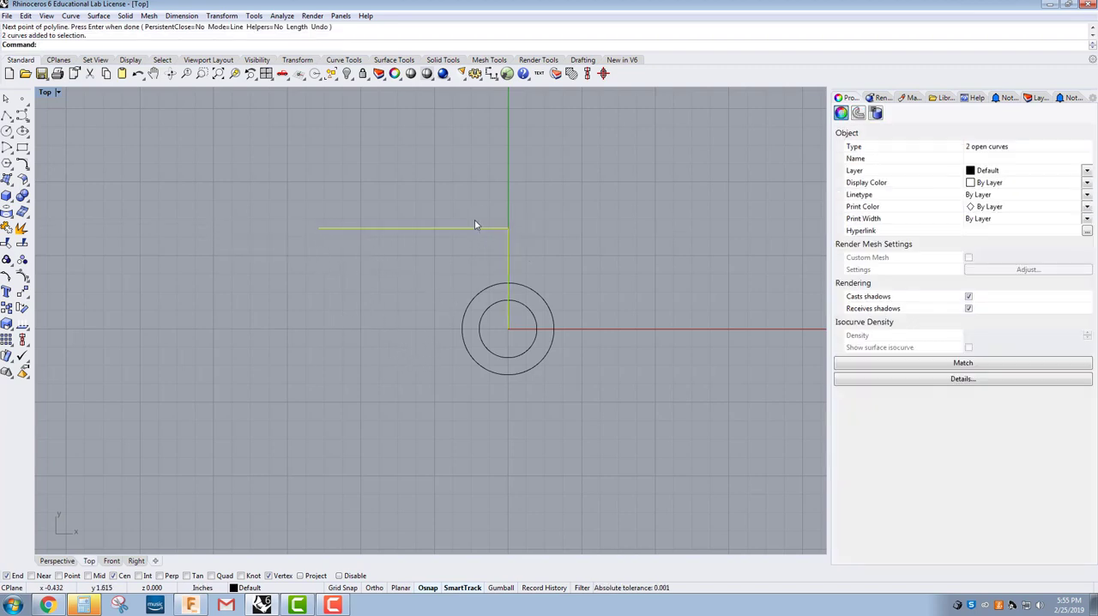
pyautogui.click(249, 587)
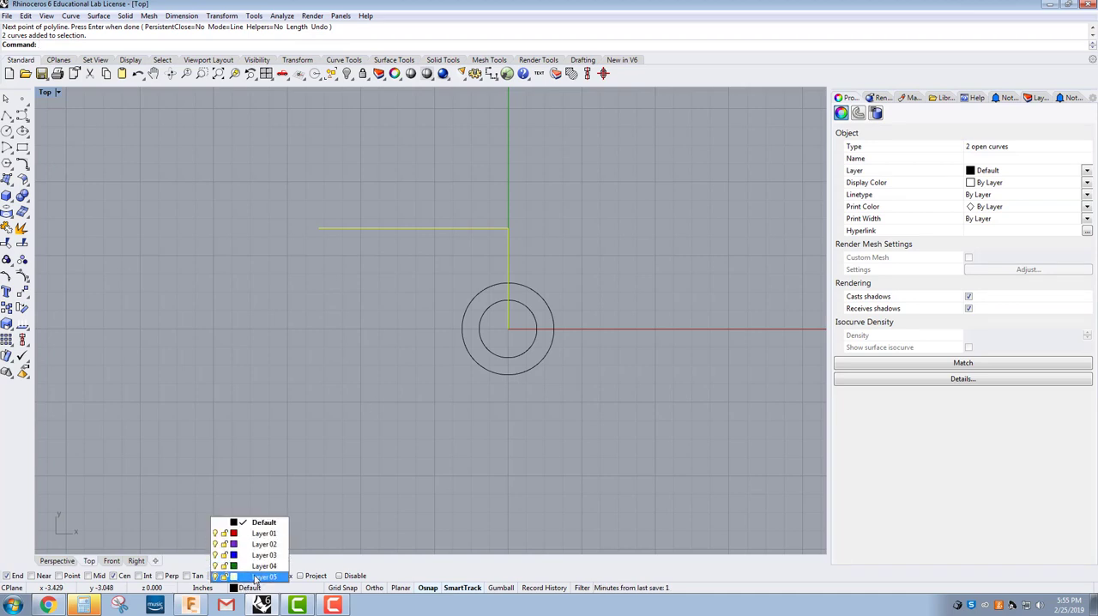
pyautogui.click(264, 577)
pyautogui.click(368, 444)
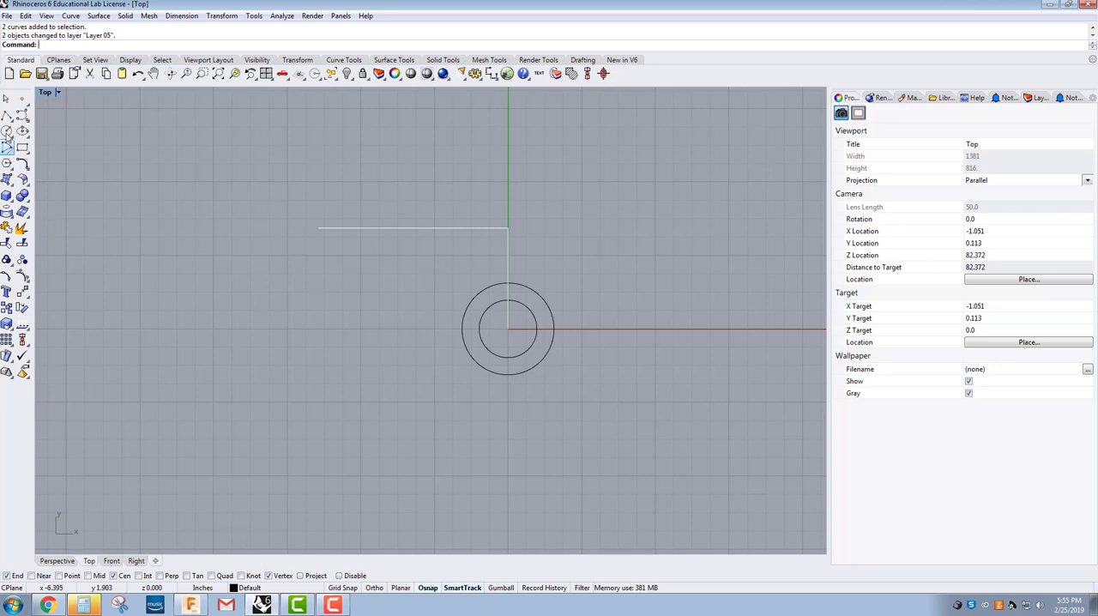
# Step: Draw a circle with a diameter of .25 centred on the free end of the horizontal construction line
pyautogui.click(7, 132)
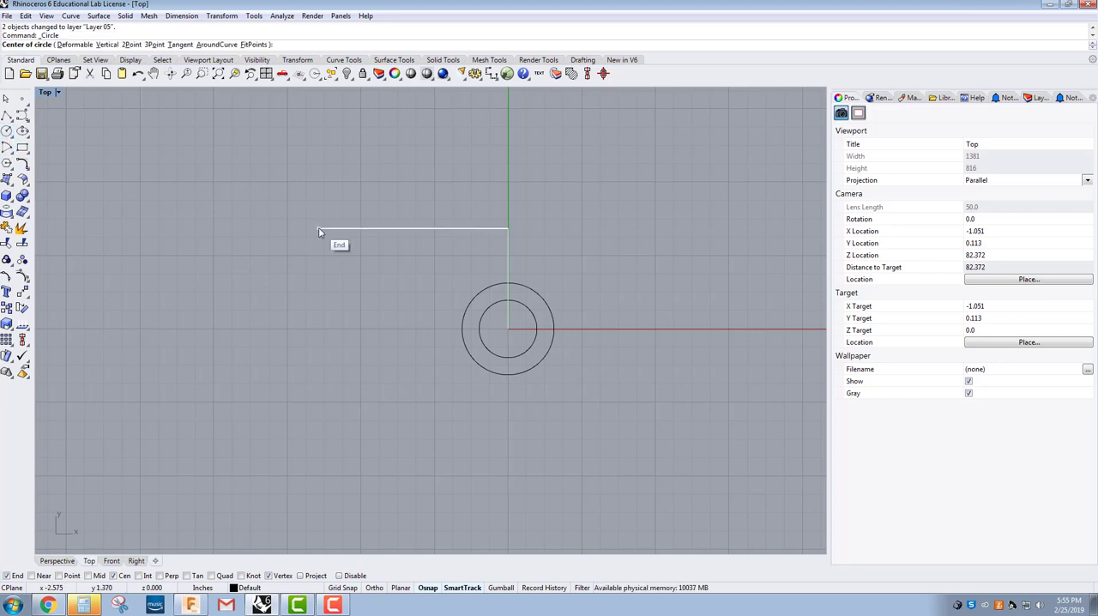
pyautogui.click(318, 229)
pyautogui.write('2')
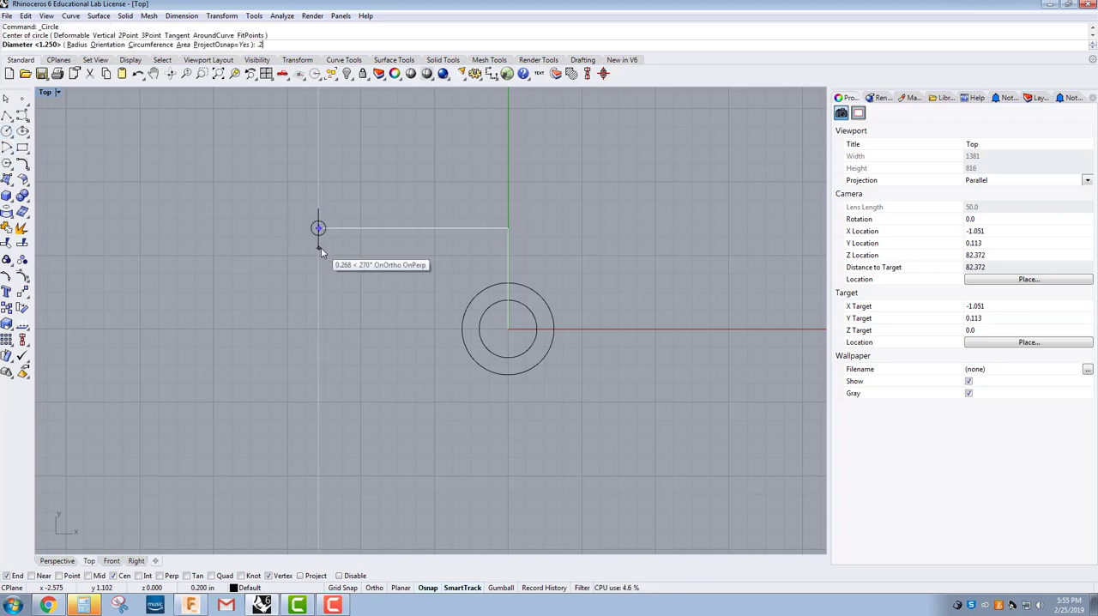
pyautogui.write('5')
pyautogui.press('Return')
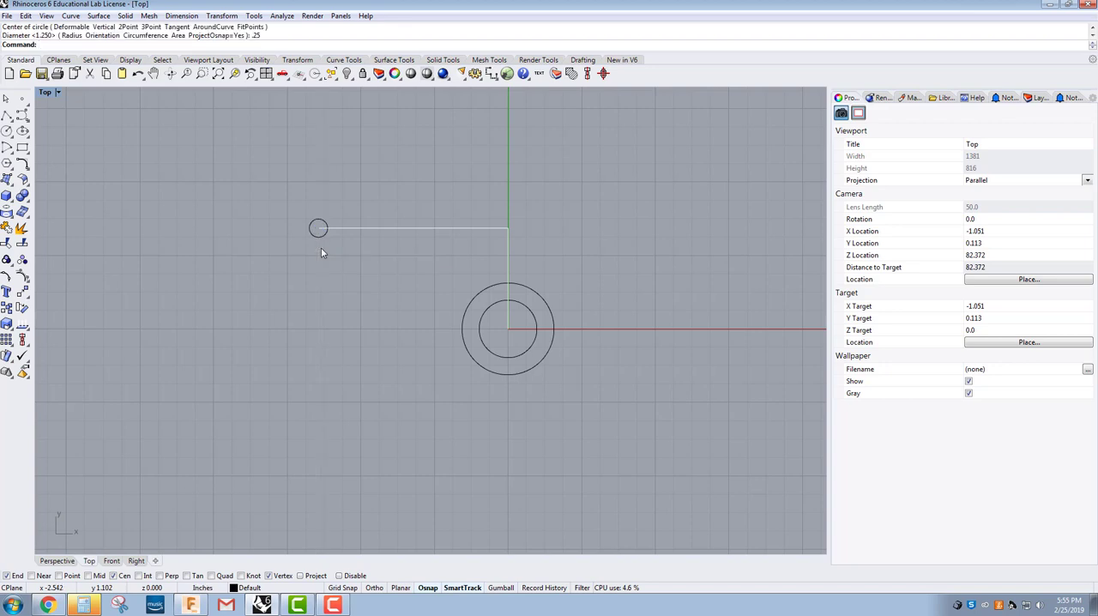
# Step: Draw a concentric circle with a diameter of .750 around the small circle at the horizontal line's free end
pyautogui.press('Return')
pyautogui.click(316, 254)
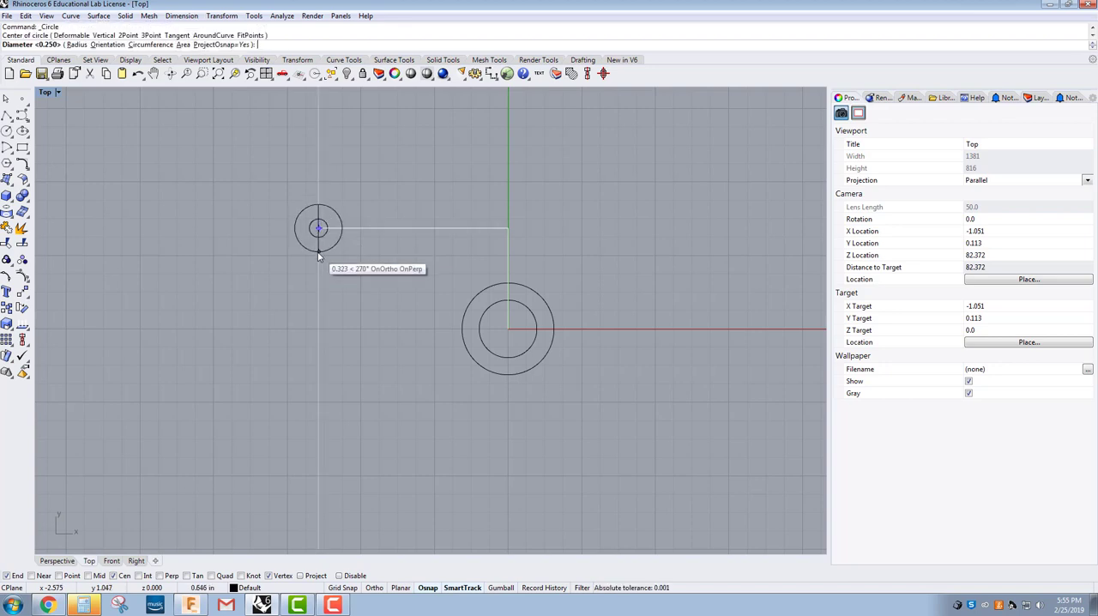
pyautogui.write('.750')
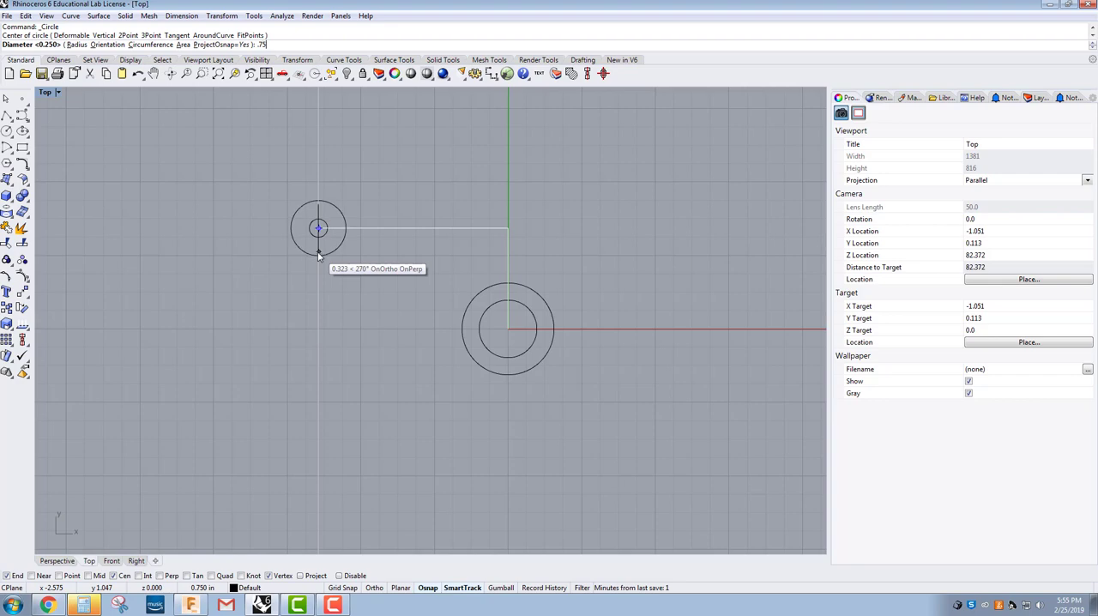
pyautogui.press('Return')
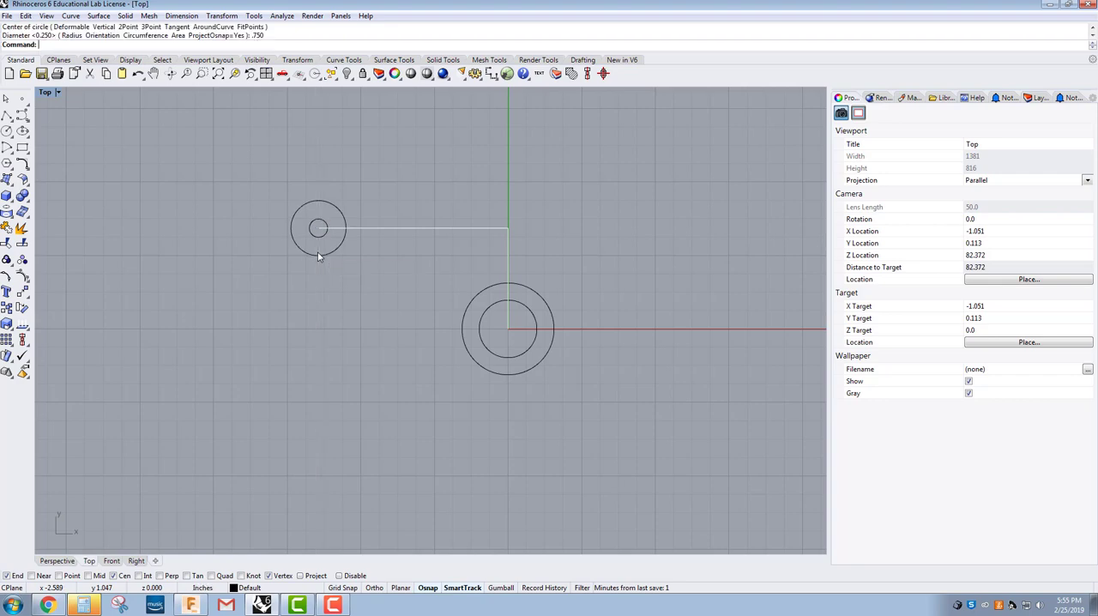
# Step: Consult the Titan 58M Flat drawing in the browser, and mirror the two corner circles in Rhino across the vertical construction line
pyautogui.click(48, 606)
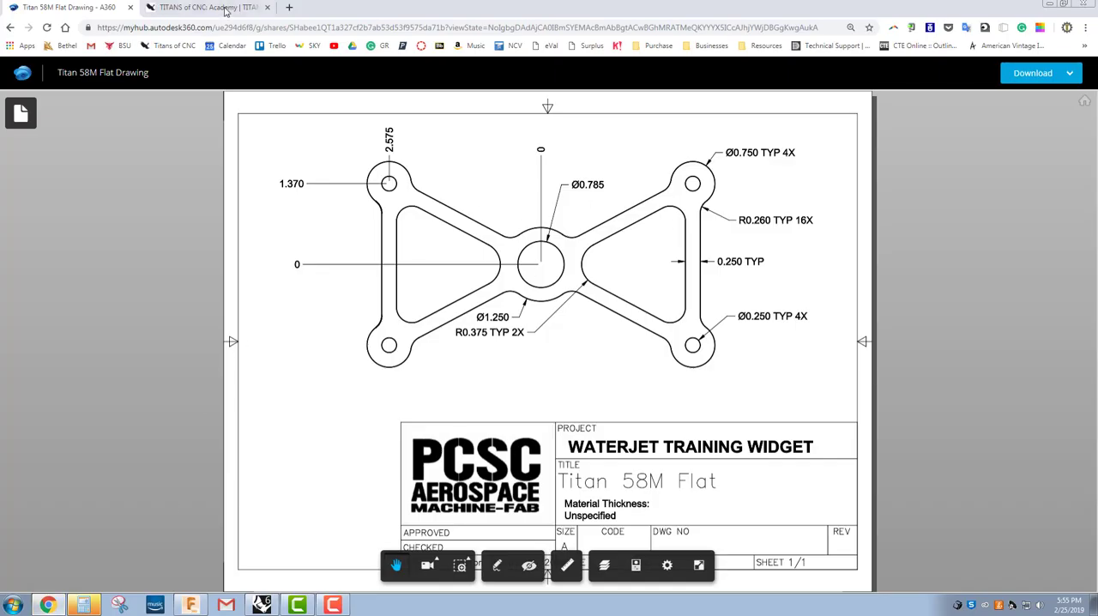
pyautogui.click(261, 606)
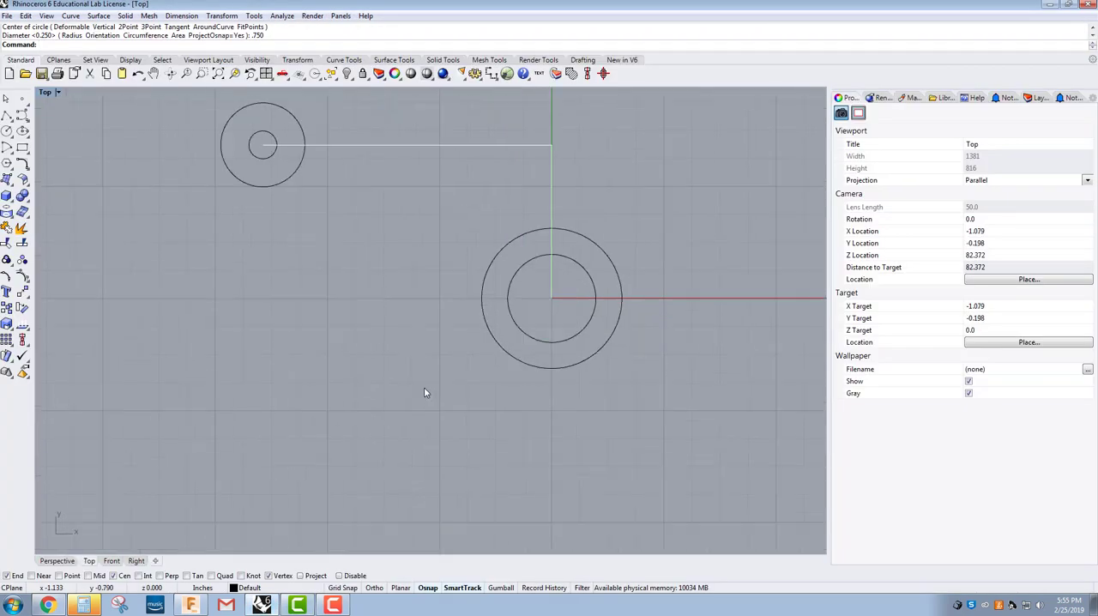
pyautogui.scroll(2, 343, 441)
pyautogui.scroll(-5, 343, 441)
pyautogui.moveTo(343, 441); pyautogui.dragTo(309, 390, button='right')
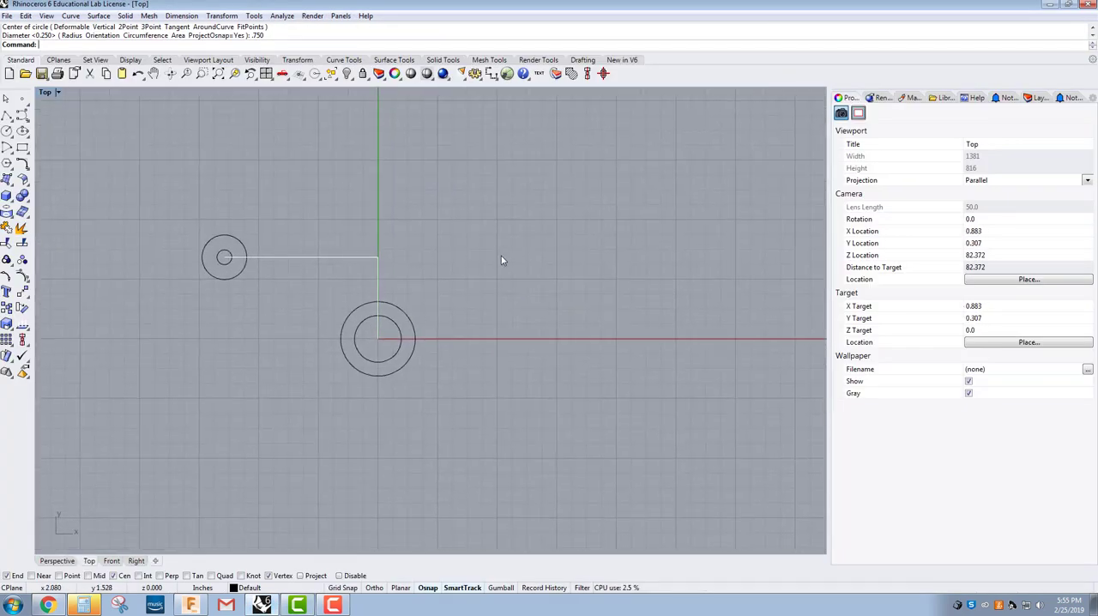
pyautogui.moveTo(172, 210); pyautogui.dragTo(202, 234)
pyautogui.click(23, 294)
pyautogui.write('Mirror')
pyautogui.press('Return')
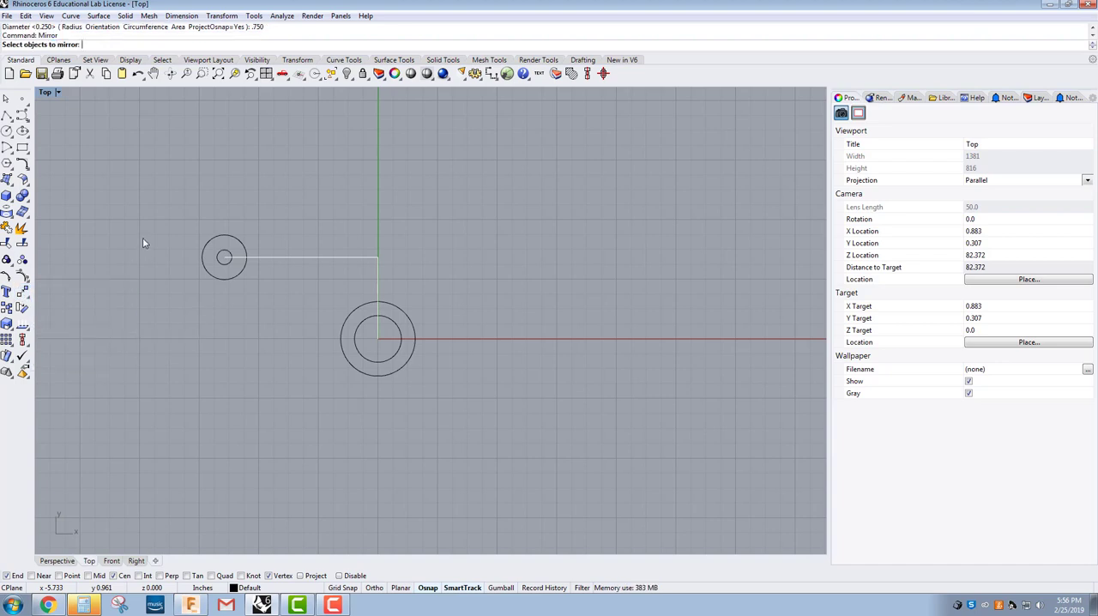
pyautogui.moveTo(161, 206); pyautogui.dragTo(260, 301)
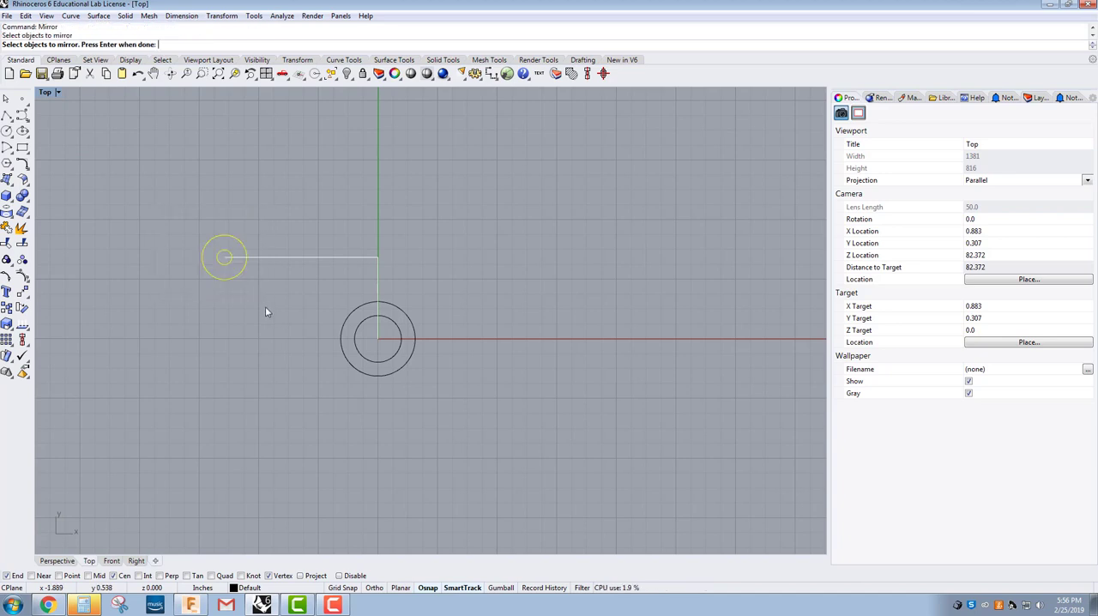
pyautogui.press('Return')
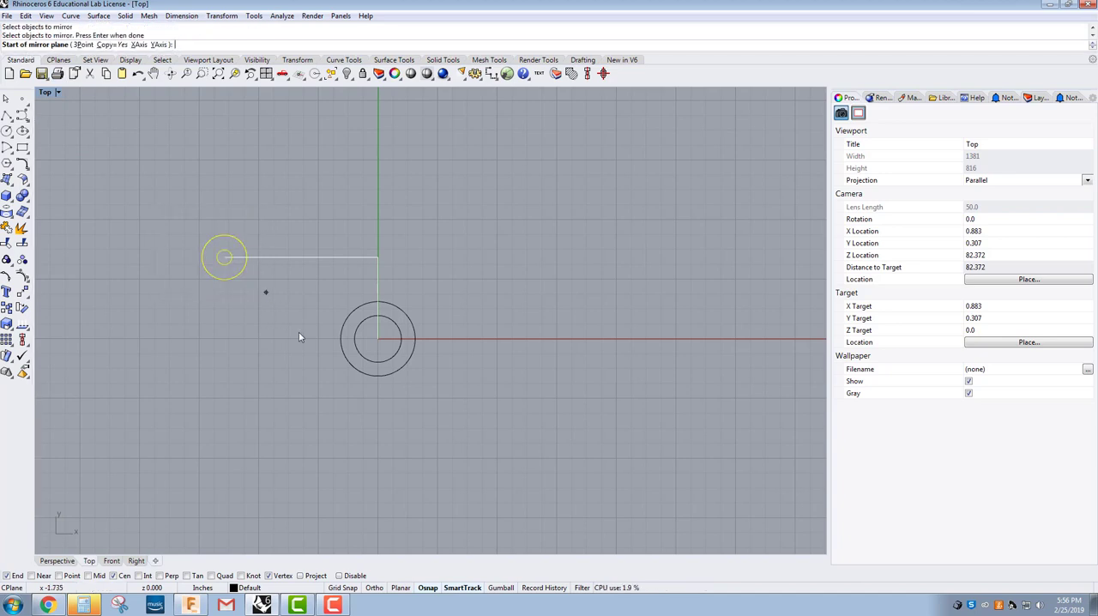
pyautogui.click(393, 358)
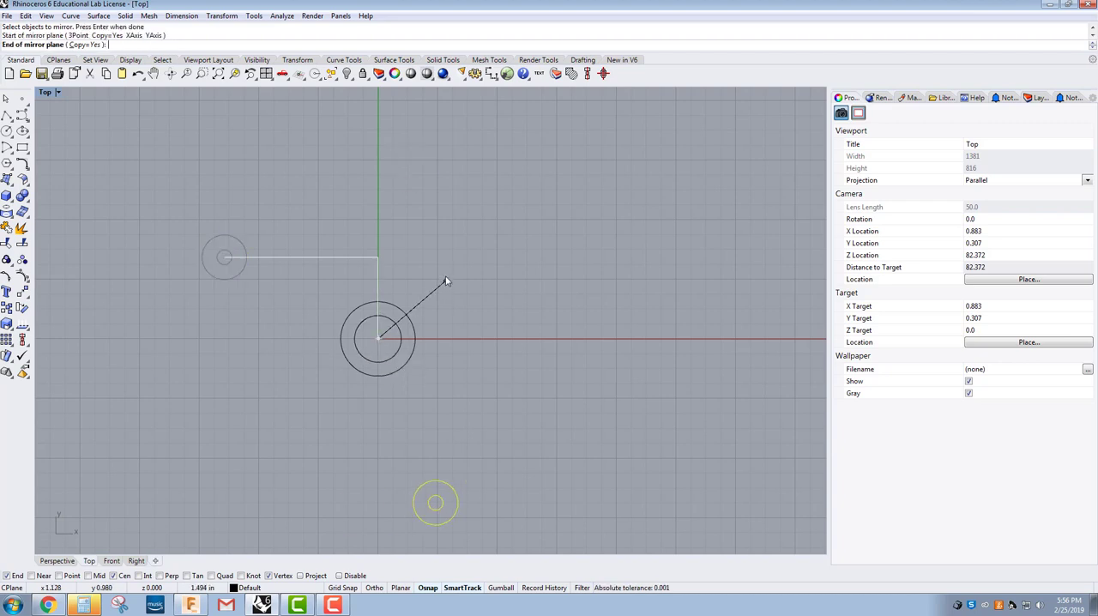
pyautogui.click(379, 258)
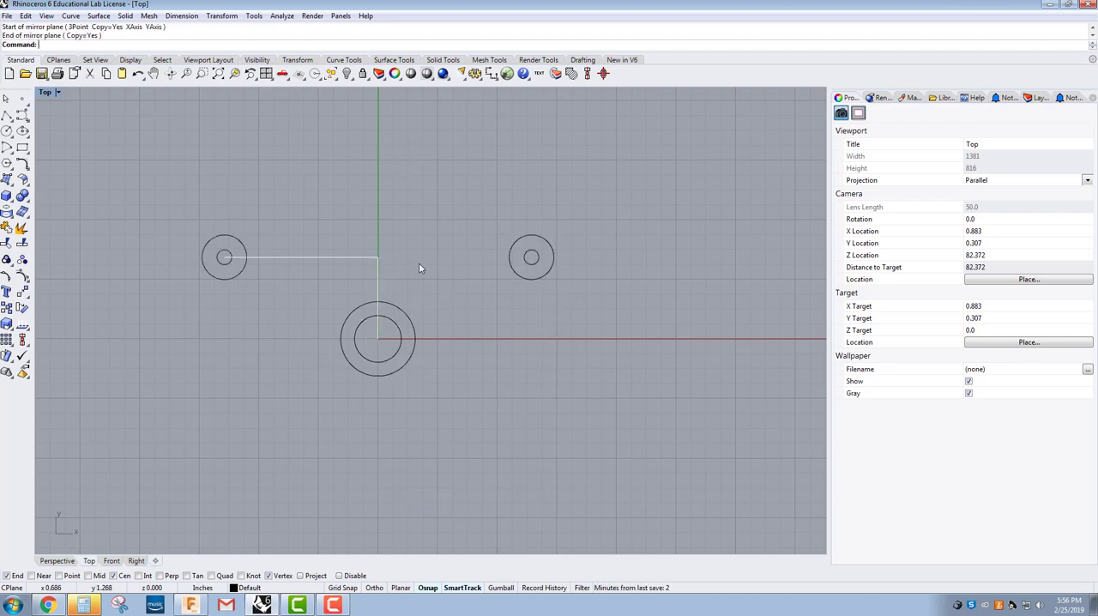
# Step: Mirror both upper pairs of corner circles downward across the X axis through the origin, keeping the originals
pyautogui.press('Return')
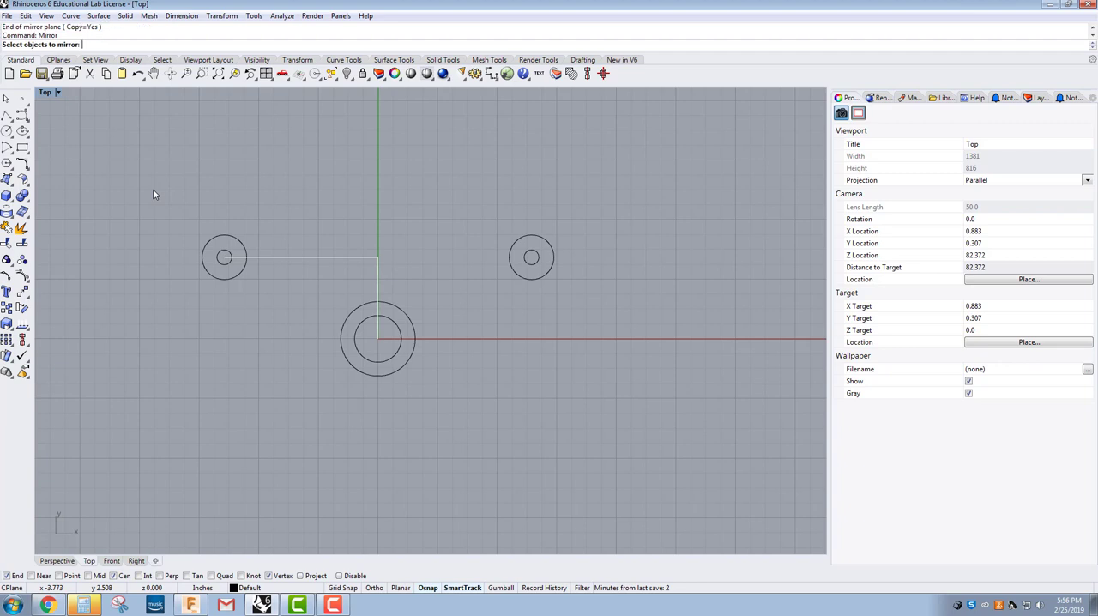
pyautogui.moveTo(156, 205); pyautogui.dragTo(261, 293)
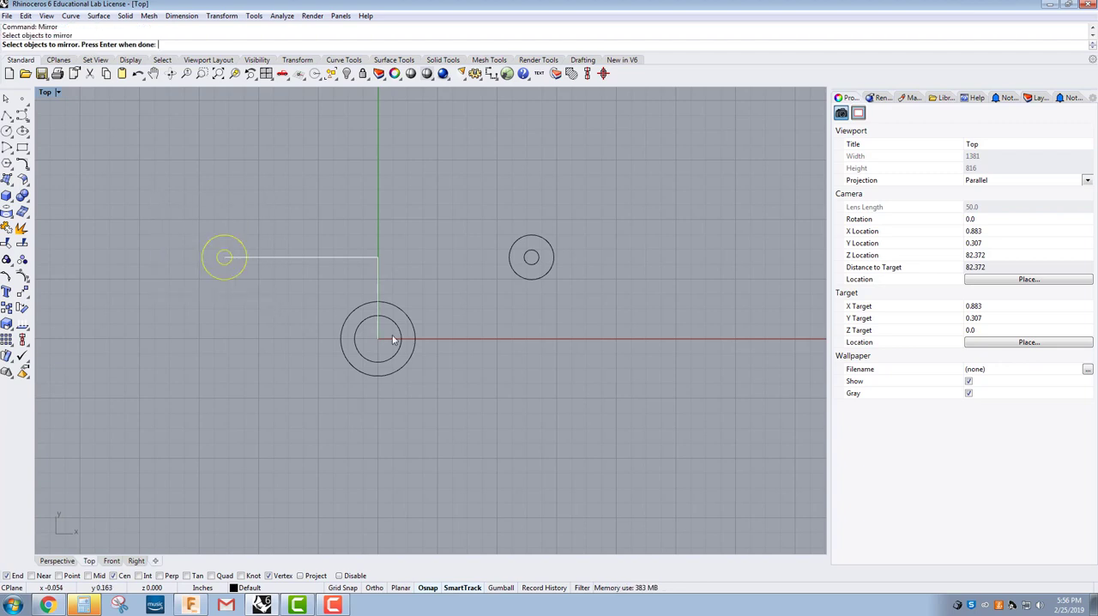
pyautogui.moveTo(478, 205); pyautogui.dragTo(584, 291)
pyautogui.press('Return')
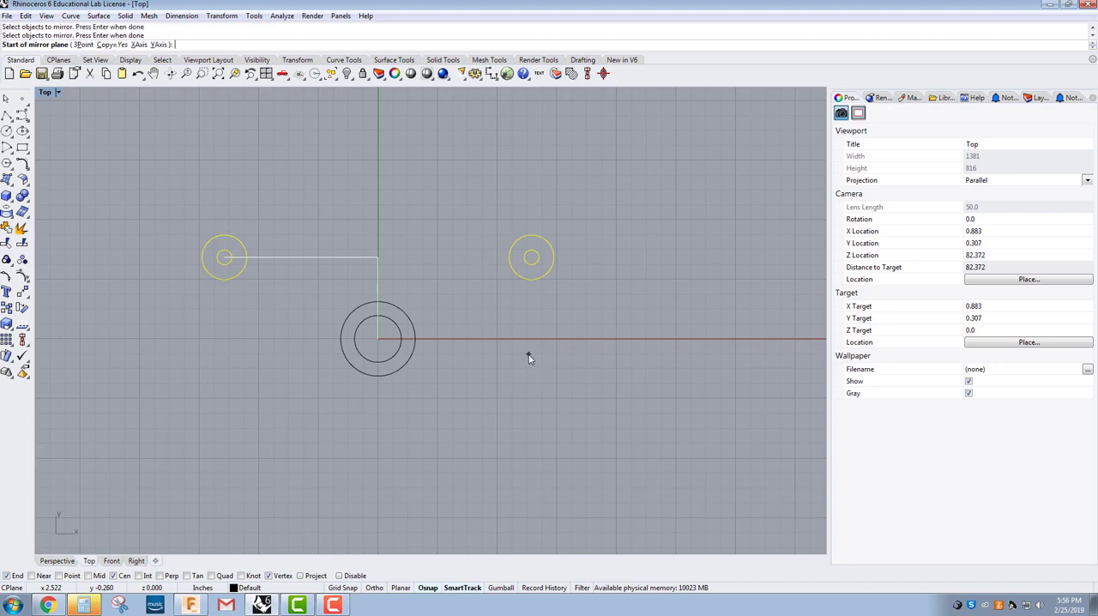
pyautogui.click(379, 340)
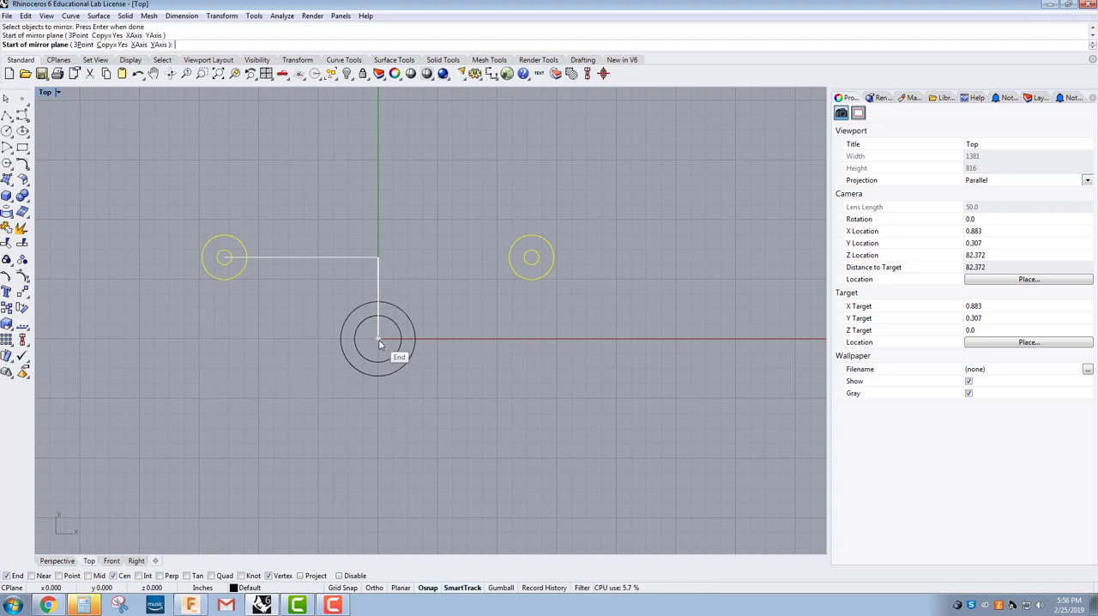
pyautogui.click(578, 351)
# Step: Make Layer 05 current and draw a closed triangular polyline through the centres of the two negative-X corner circles and the origin
pyautogui.scroll(2, 361, 435)
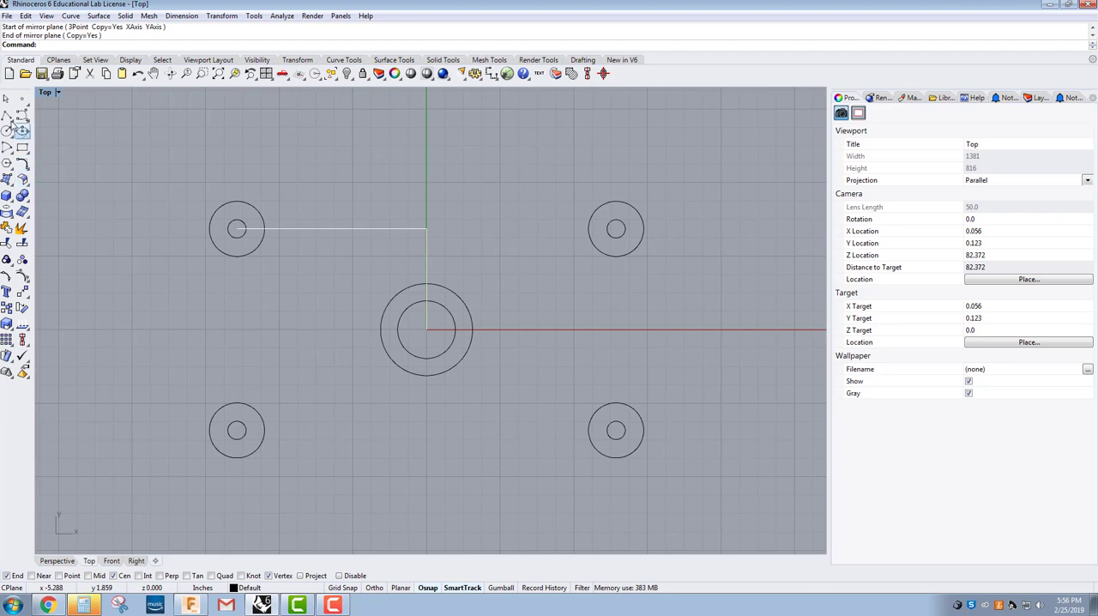
pyautogui.click(7, 115)
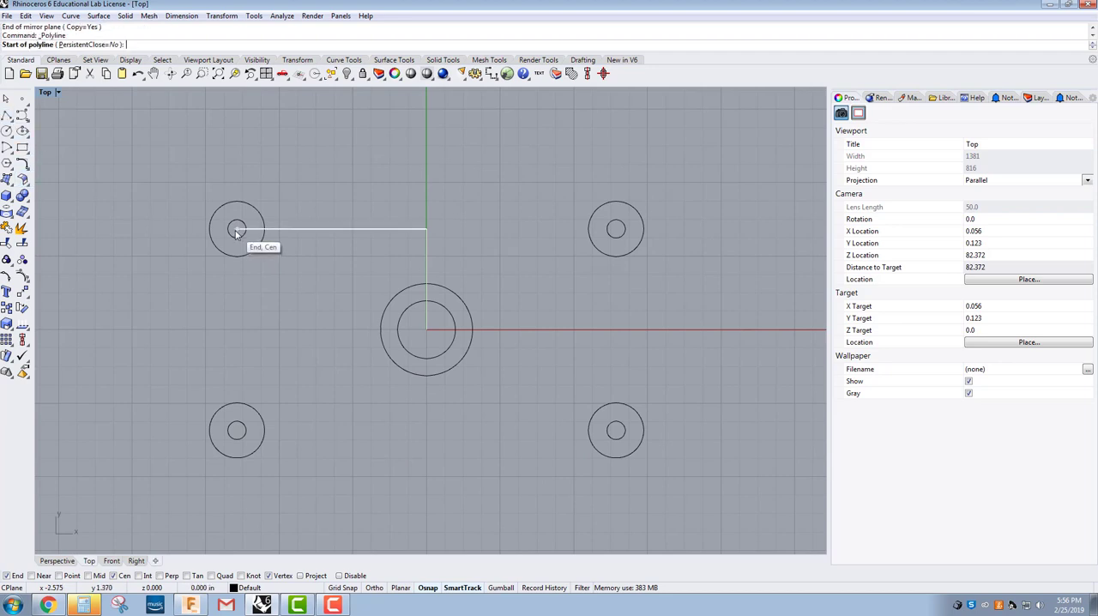
pyautogui.click(245, 590)
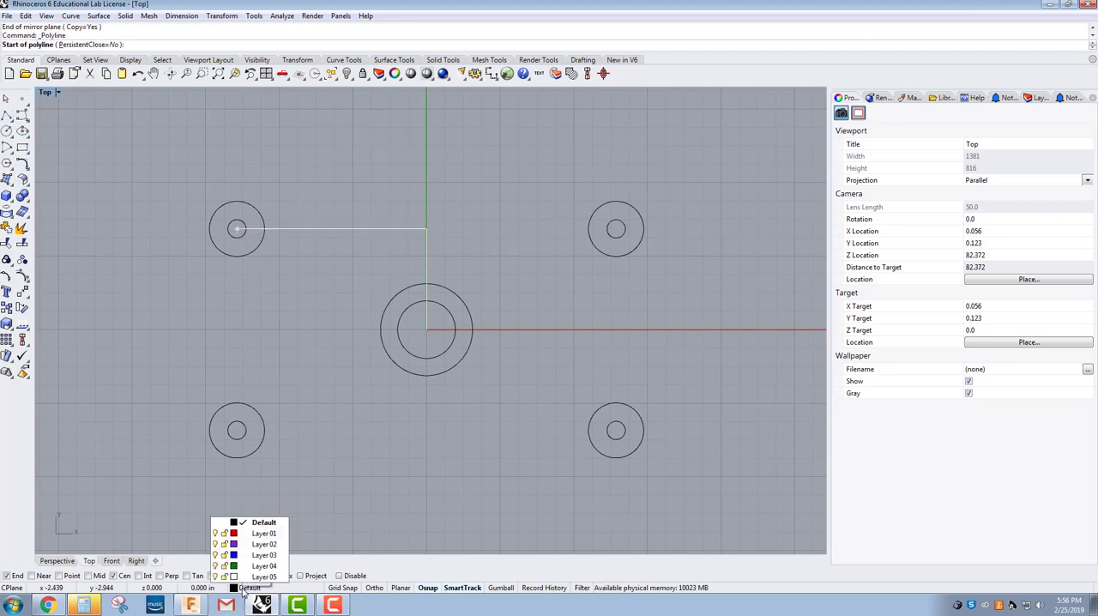
pyautogui.click(251, 578)
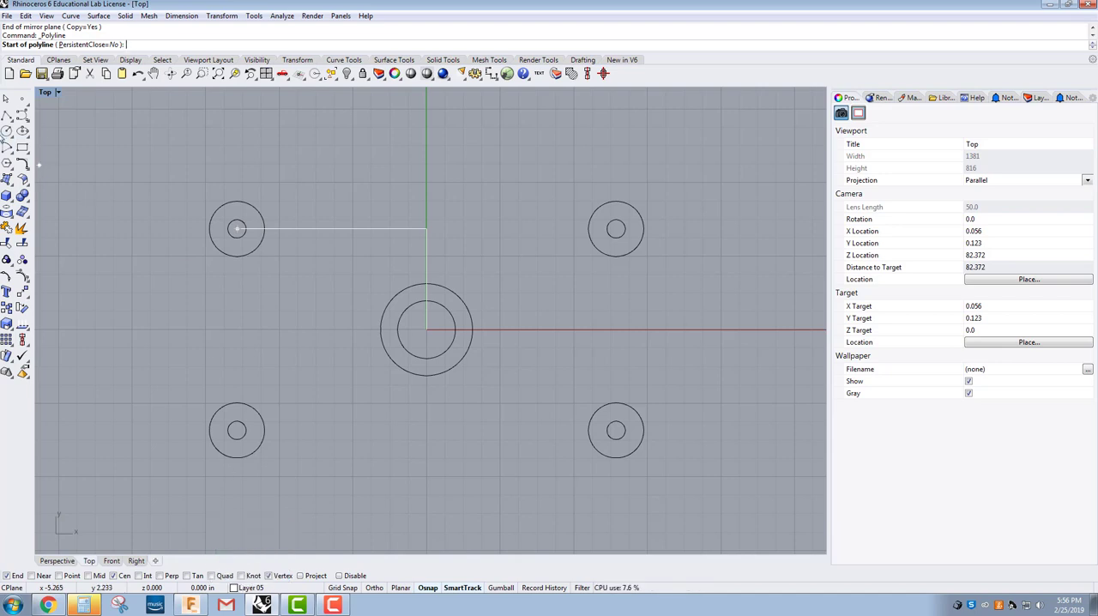
pyautogui.click(7, 115)
pyautogui.click(237, 229)
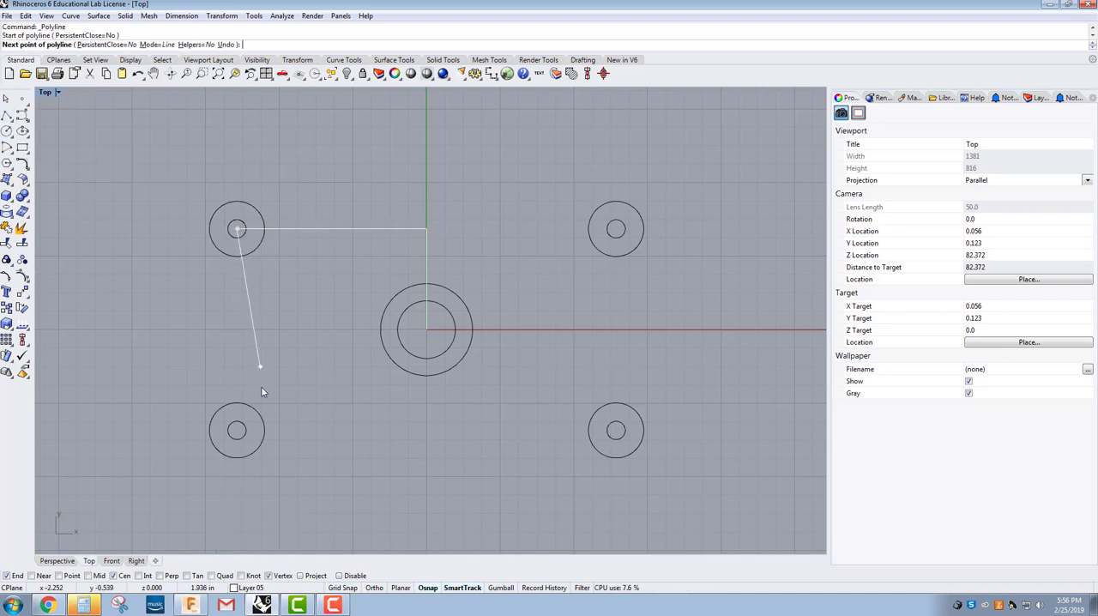
pyautogui.click(237, 430)
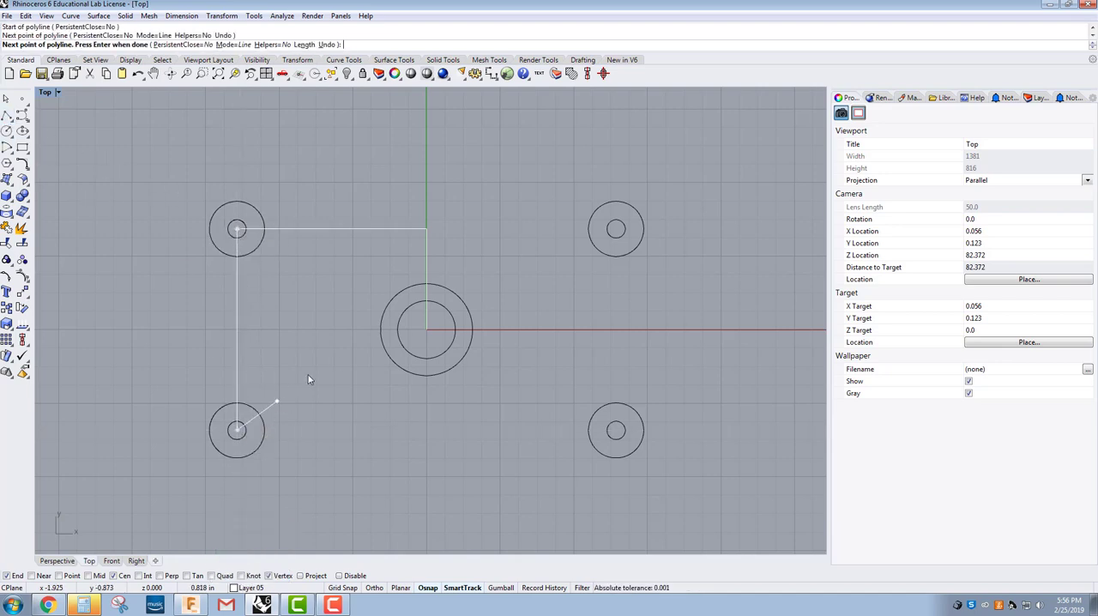
pyautogui.click(427, 330)
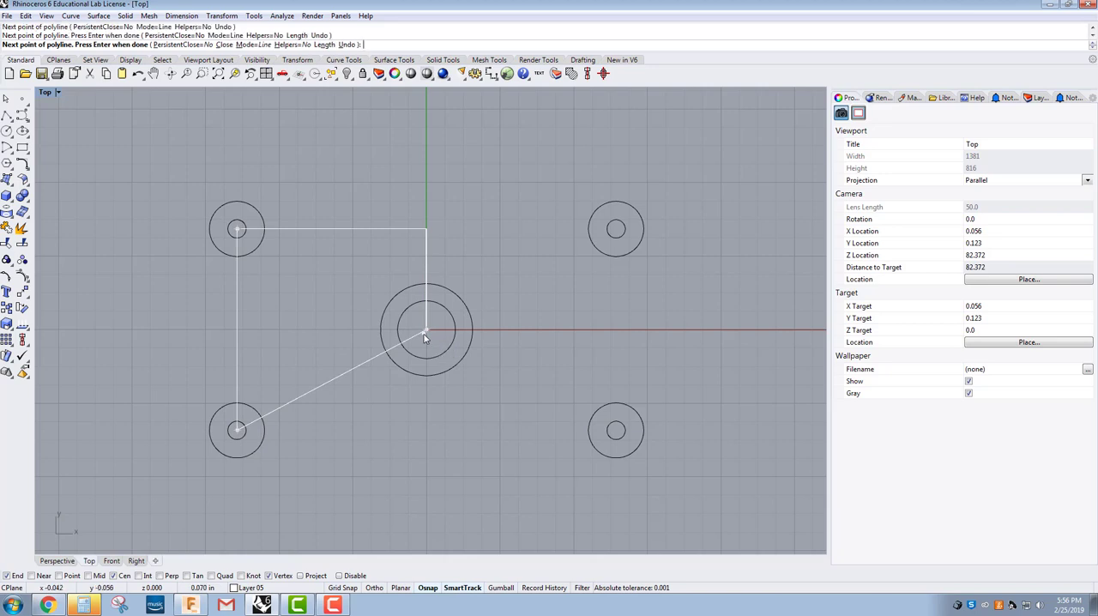
pyautogui.click(237, 229)
pyautogui.press('Return')
pyautogui.press('Escape')
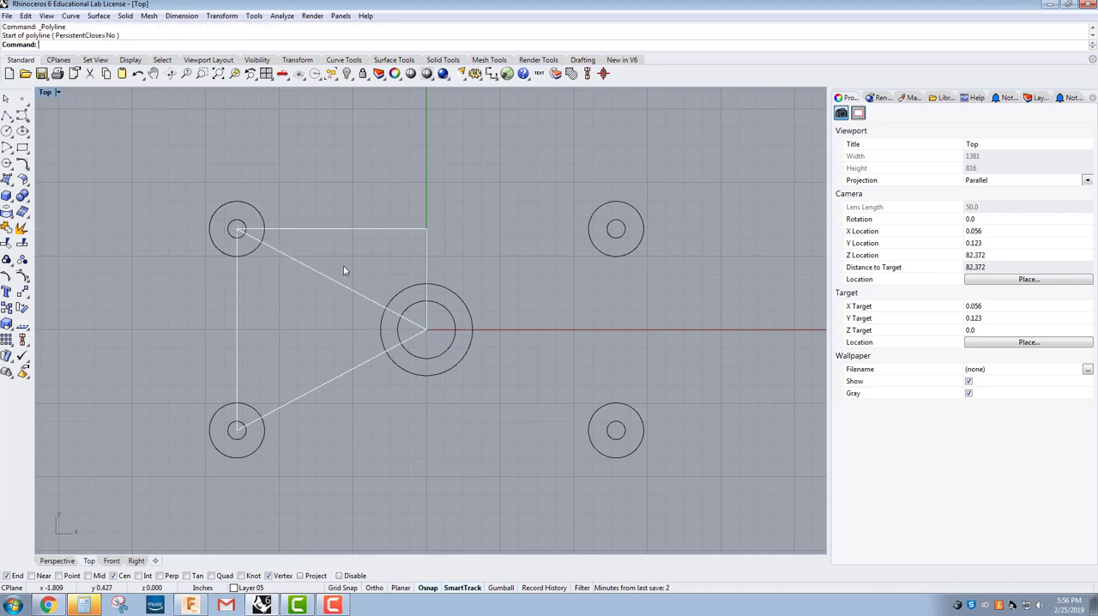
pyautogui.click(387, 232)
pyautogui.keyDown('shift'); pyautogui.click(426, 249); pyautogui.keyUp('shift')
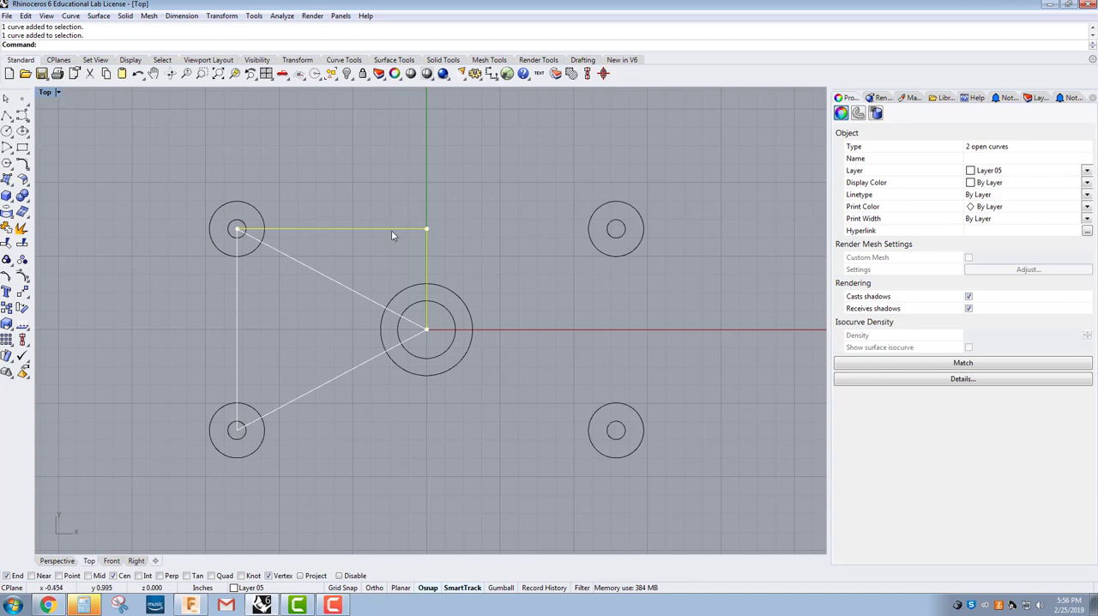
pyautogui.click(363, 256)
# Step: Offset the closed construction triangle by .125 once outward and once inward, keeping sharp corners
pyautogui.moveTo(238, 324); pyautogui.dragTo(267, 311, button='right')
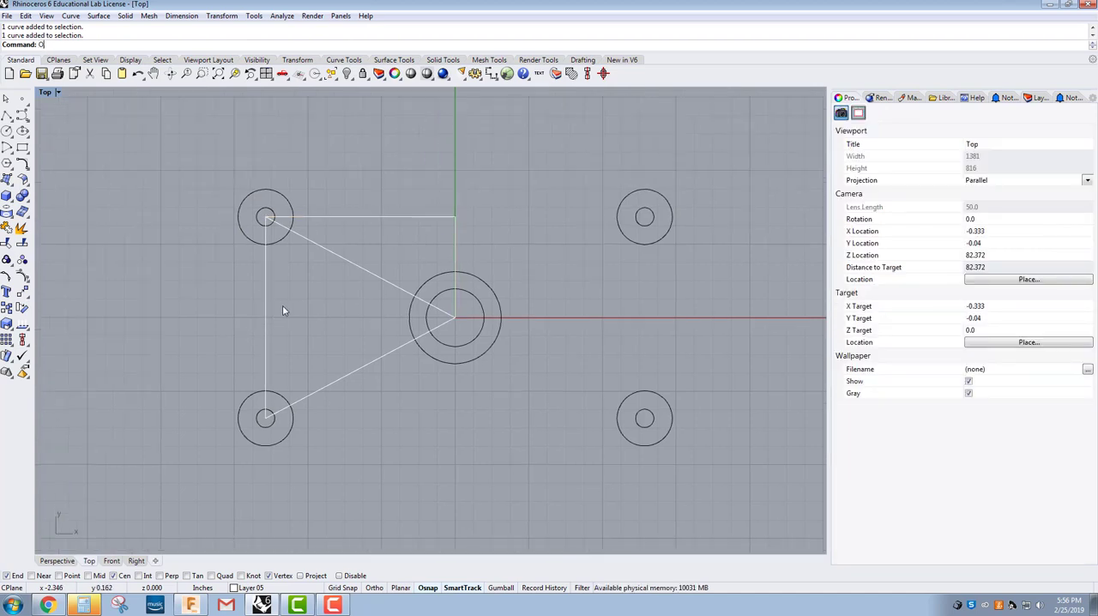
pyautogui.write('ff')
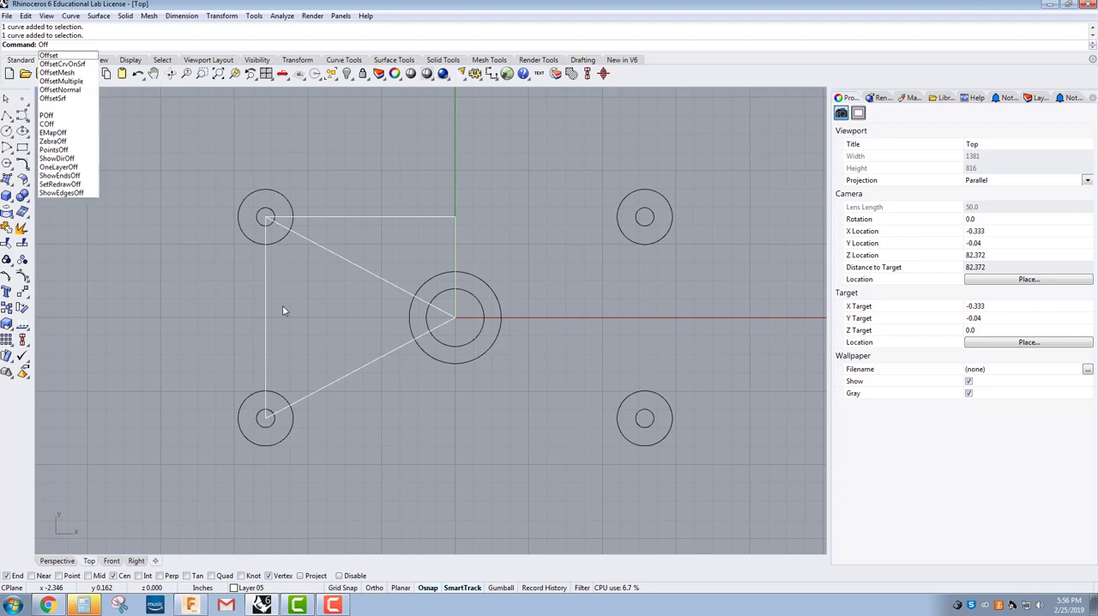
pyautogui.press('Return')
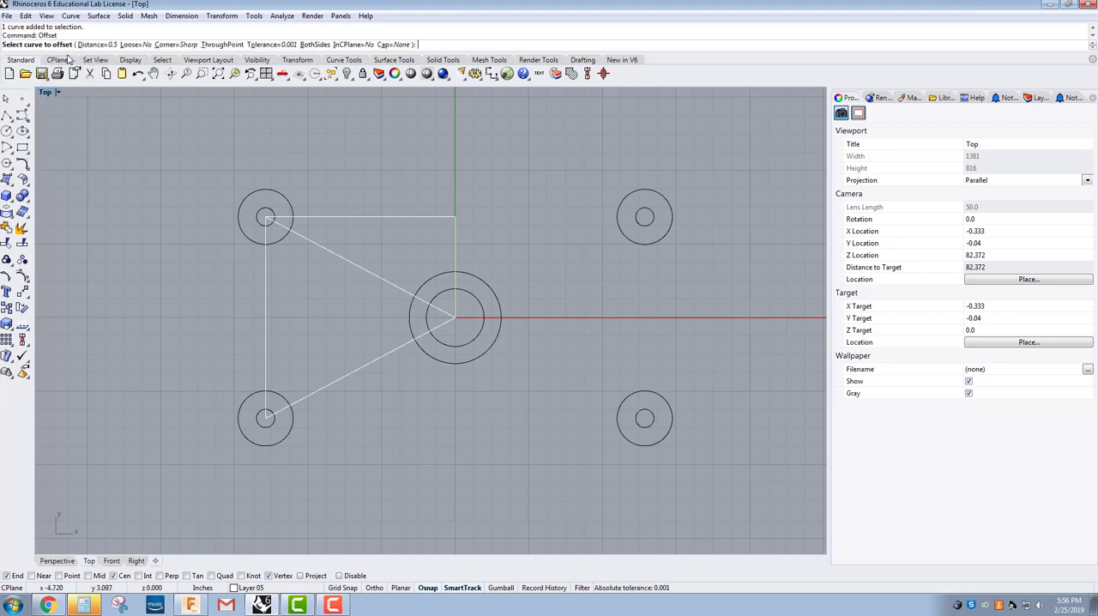
pyautogui.click(266, 314)
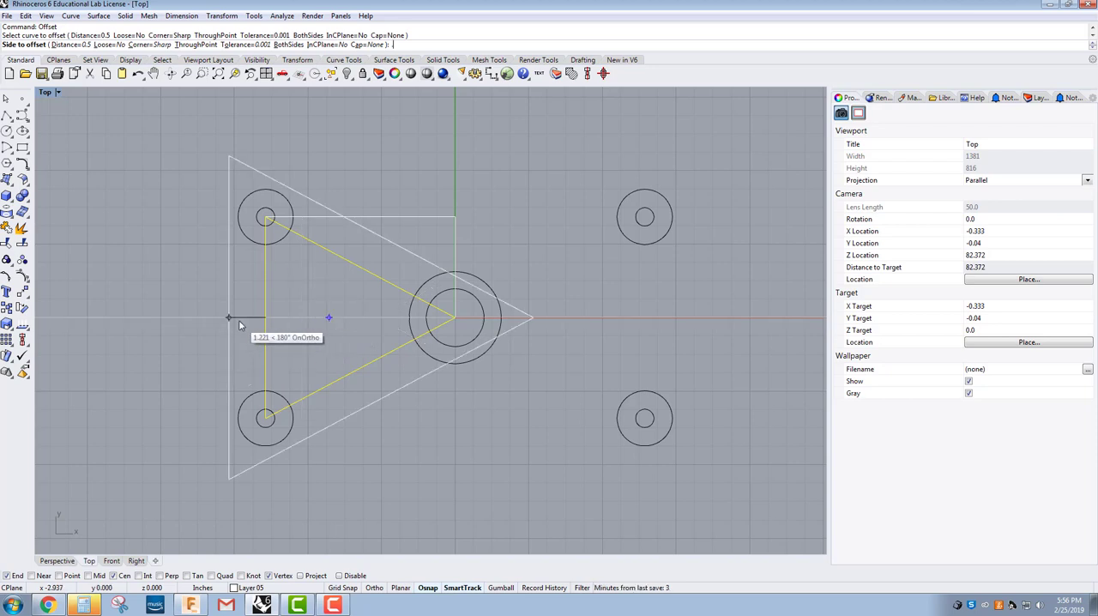
pyautogui.write('.125')
pyautogui.press('Return')
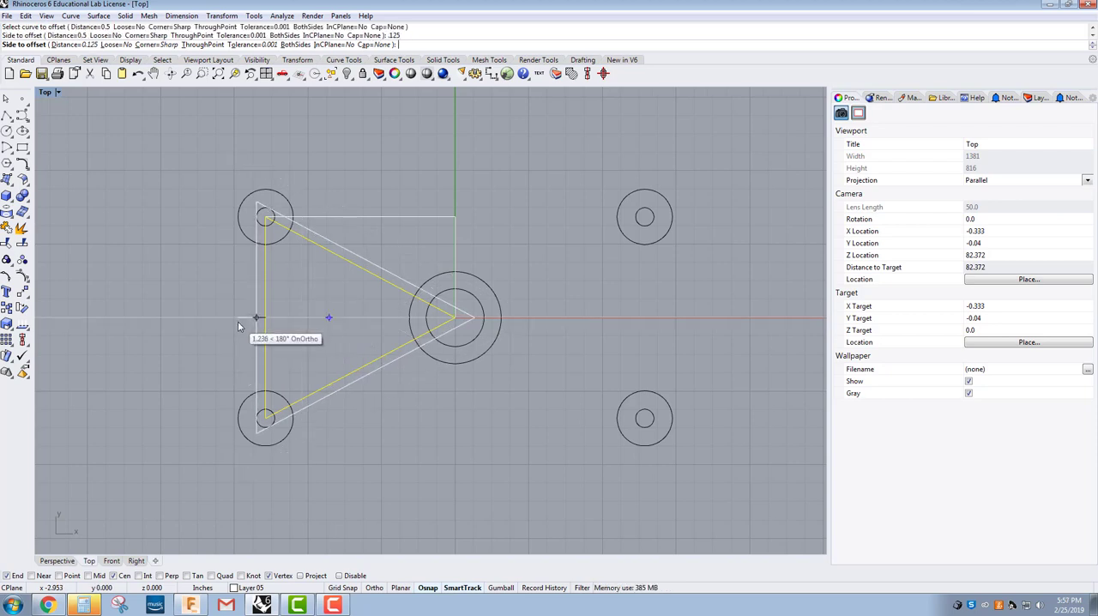
pyautogui.click(239, 325)
pyautogui.click(267, 317)
pyautogui.press('Return')
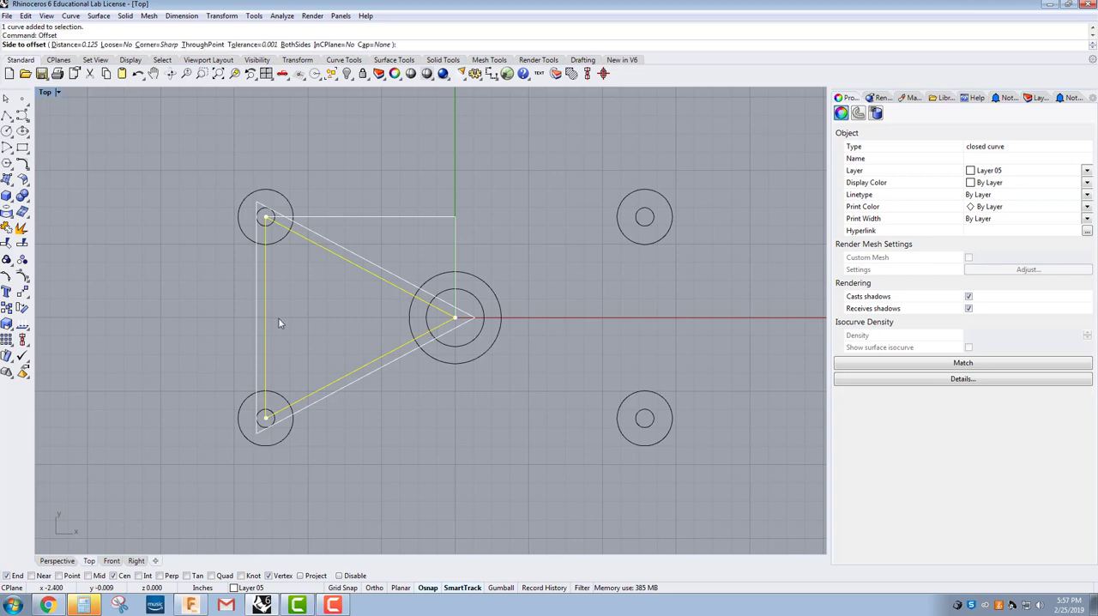
pyautogui.click(288, 320)
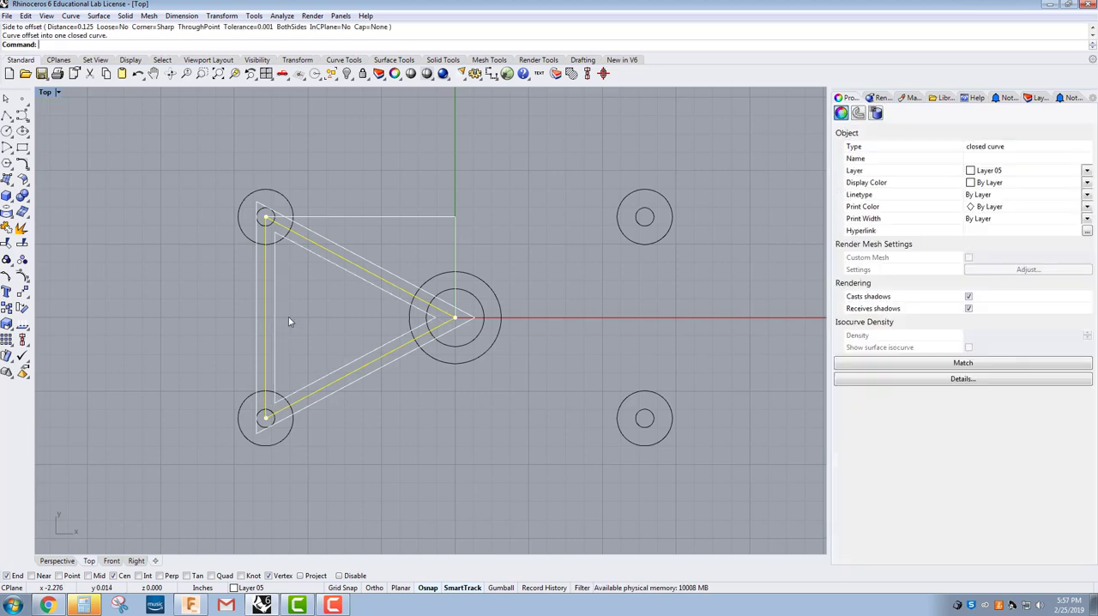
# Step: Move the outer and inner offset triangles to the Default layer
pyautogui.moveTo(304, 349); pyautogui.dragTo(306, 381, button='right')
pyautogui.click(301, 361)
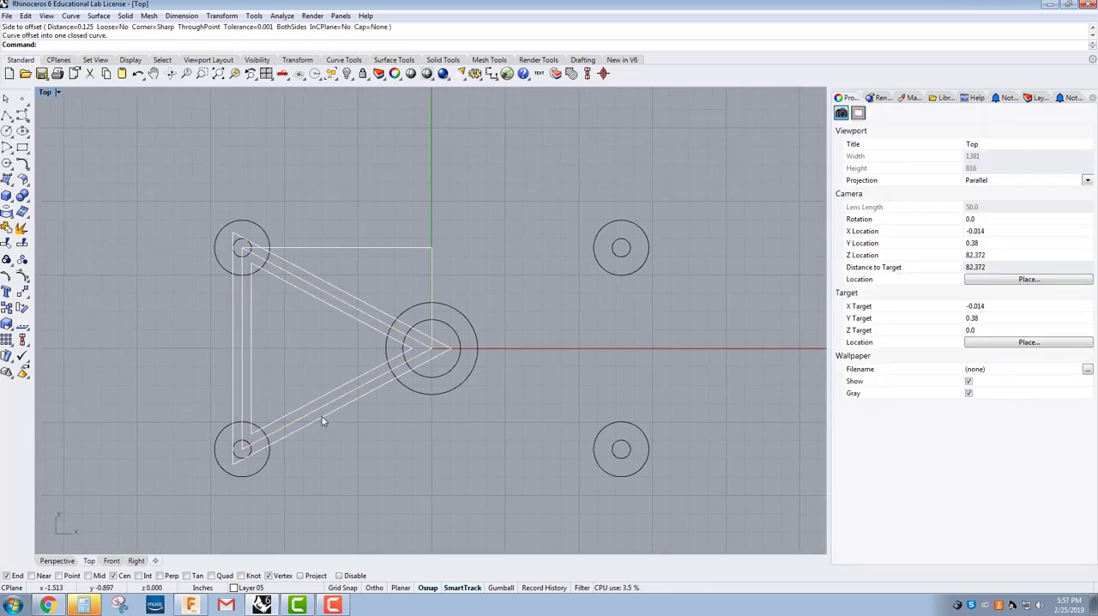
pyautogui.click(319, 420)
pyautogui.click(285, 420)
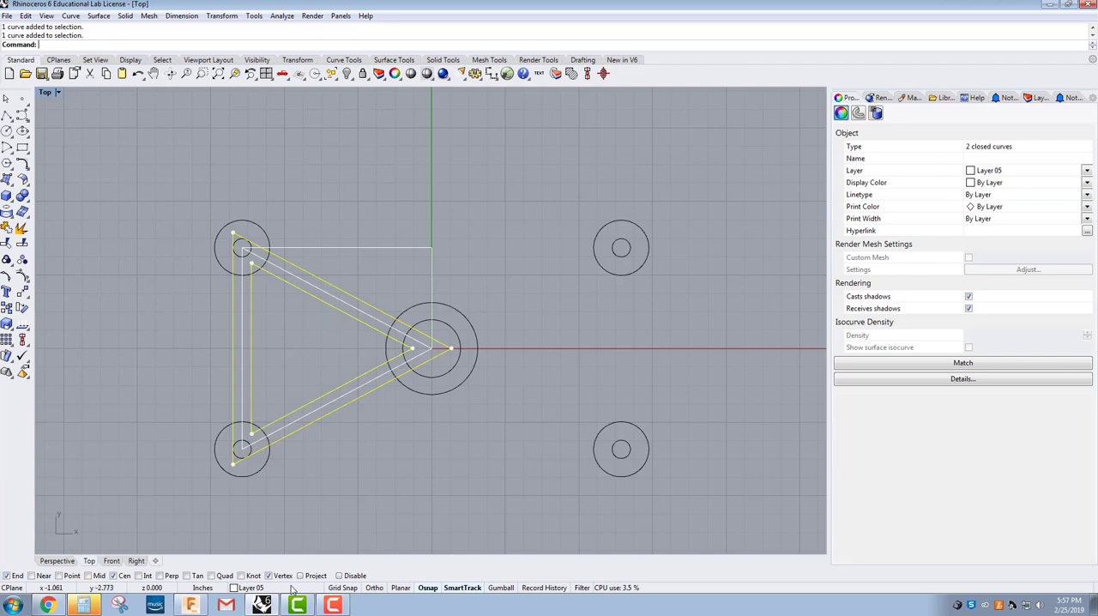
pyautogui.click(252, 588)
pyautogui.click(247, 522)
pyautogui.click(334, 475)
# Step: Fillet the inner offset triangle's corner nearest the origin with the .375 radius given in the Titan 58M Flat browser drawing
pyautogui.scroll(3, 263, 446)
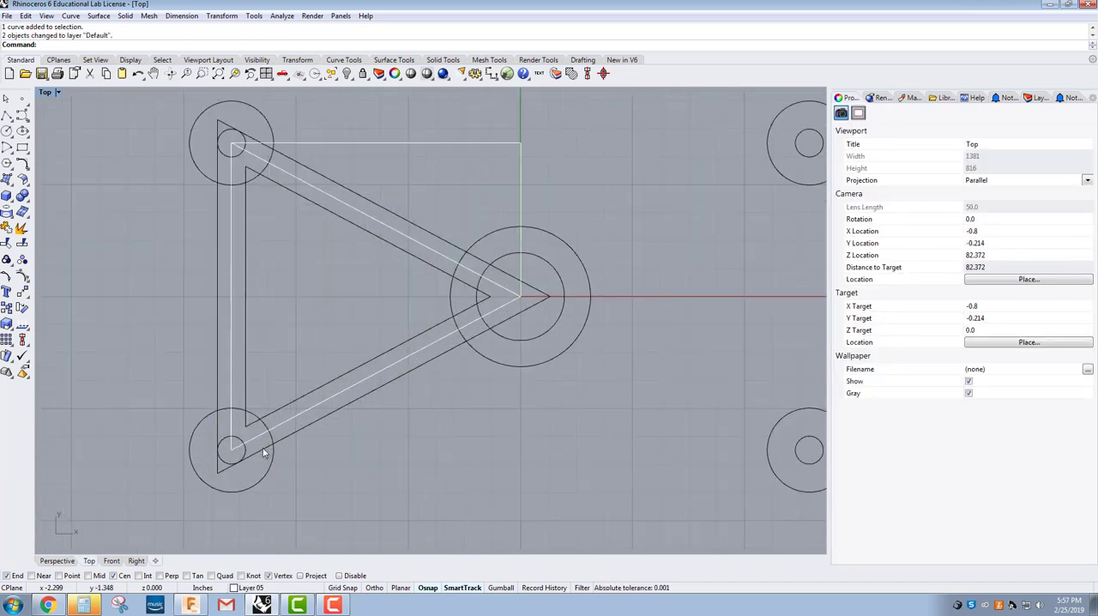
pyautogui.scroll(-4, 295, 467)
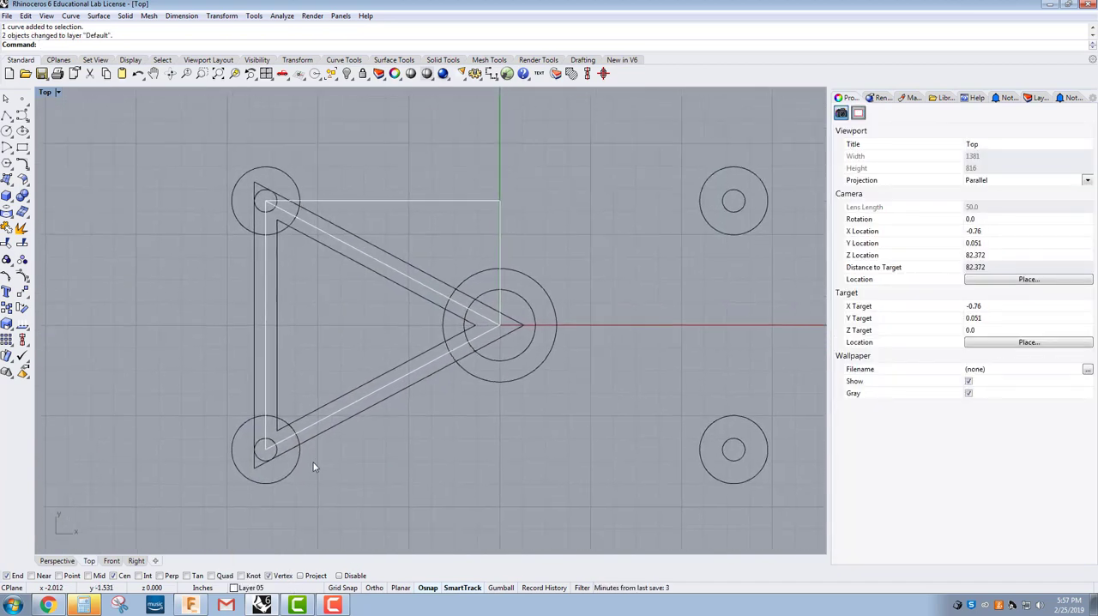
pyautogui.scroll(-3, 309, 474)
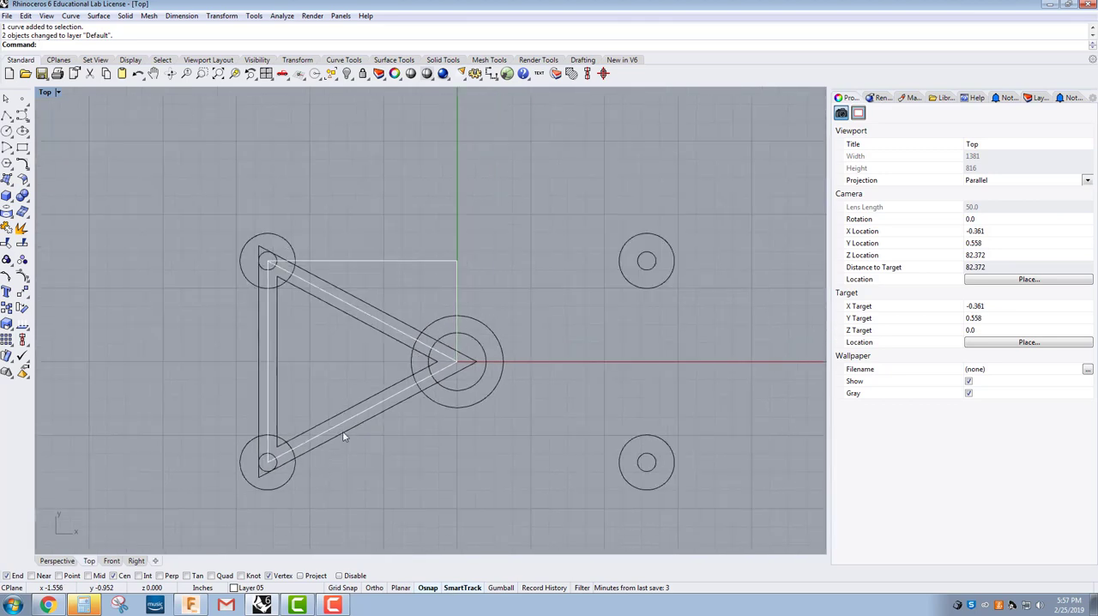
pyautogui.moveTo(315, 371); pyautogui.dragTo(278, 359, button='right')
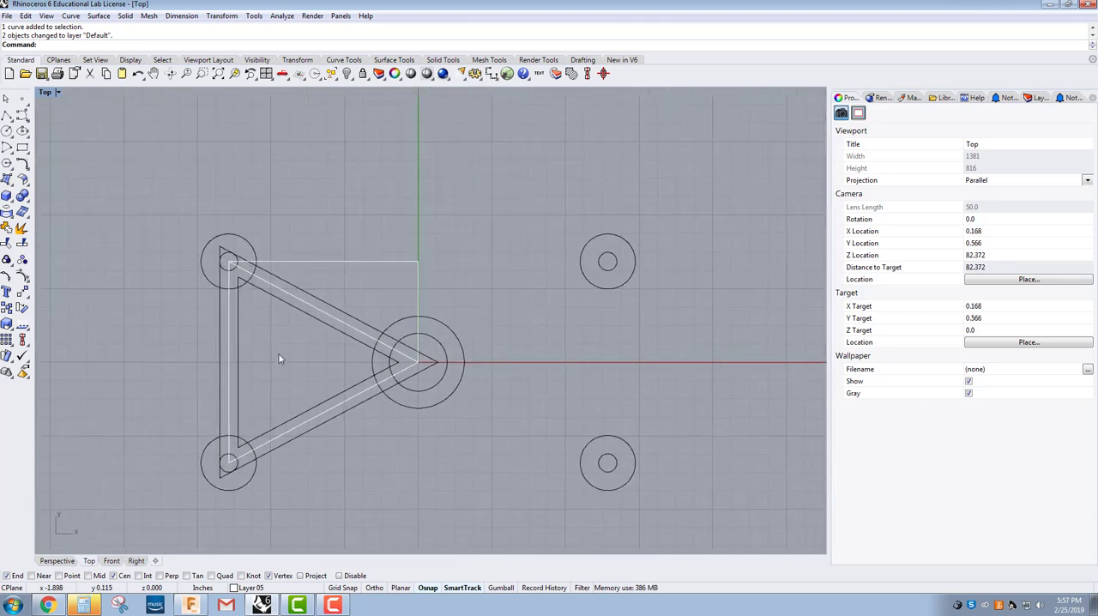
pyautogui.click(22, 164)
pyautogui.scroll(2, 349, 391)
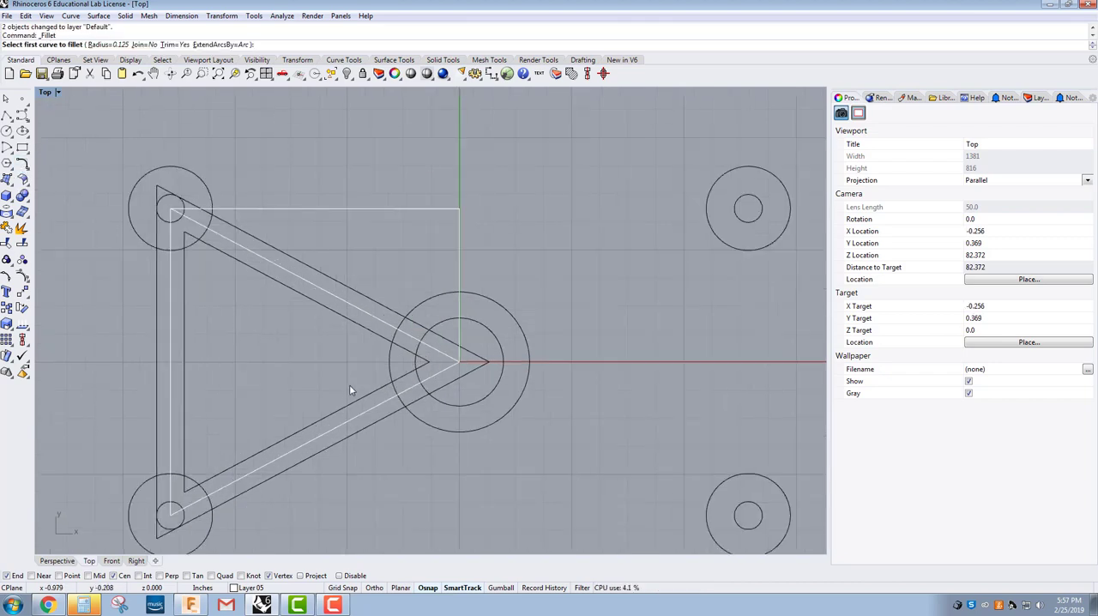
pyautogui.click(103, 44)
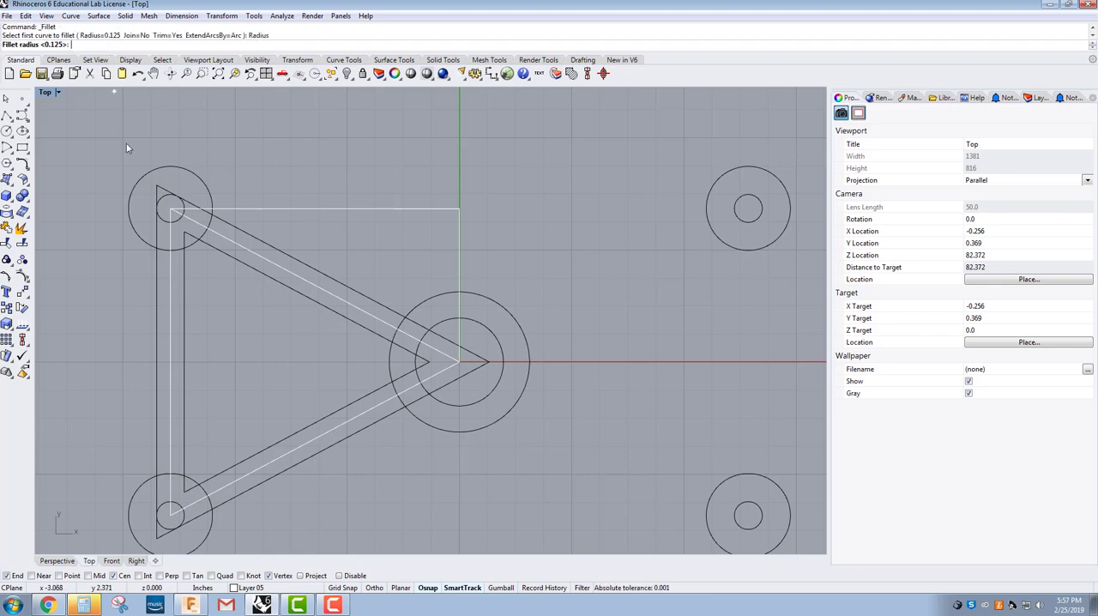
pyautogui.click(47, 605)
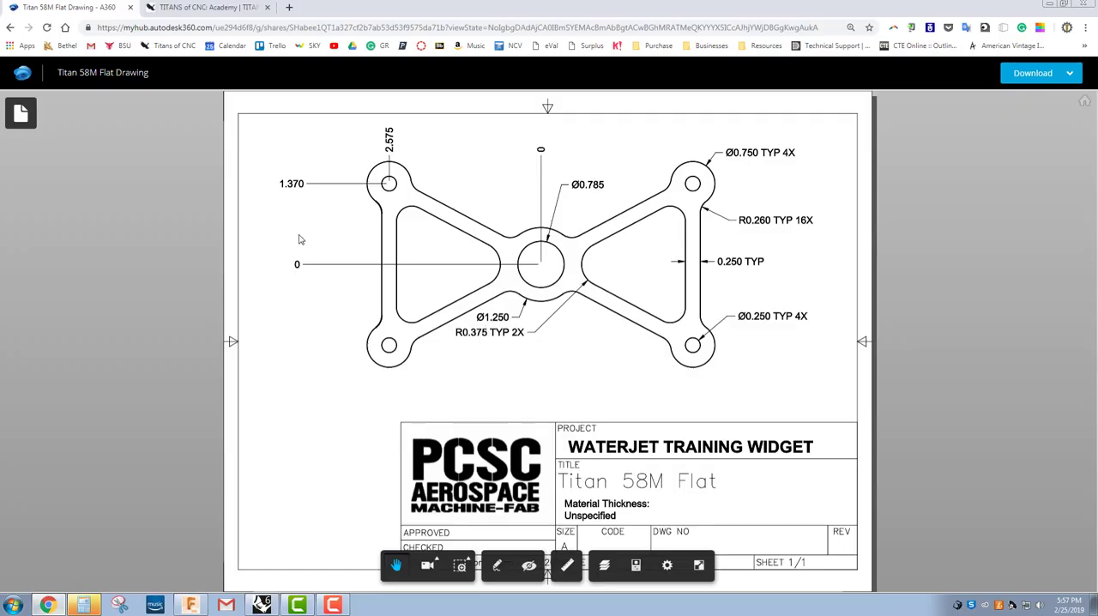
pyautogui.click(262, 605)
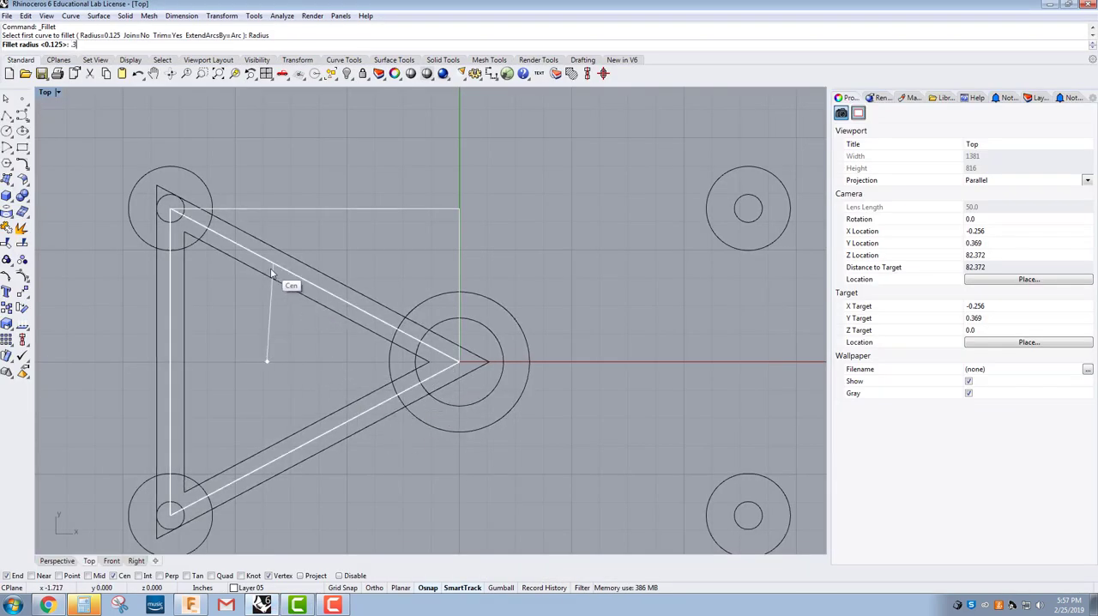
pyautogui.write('75')
pyautogui.press('Return')
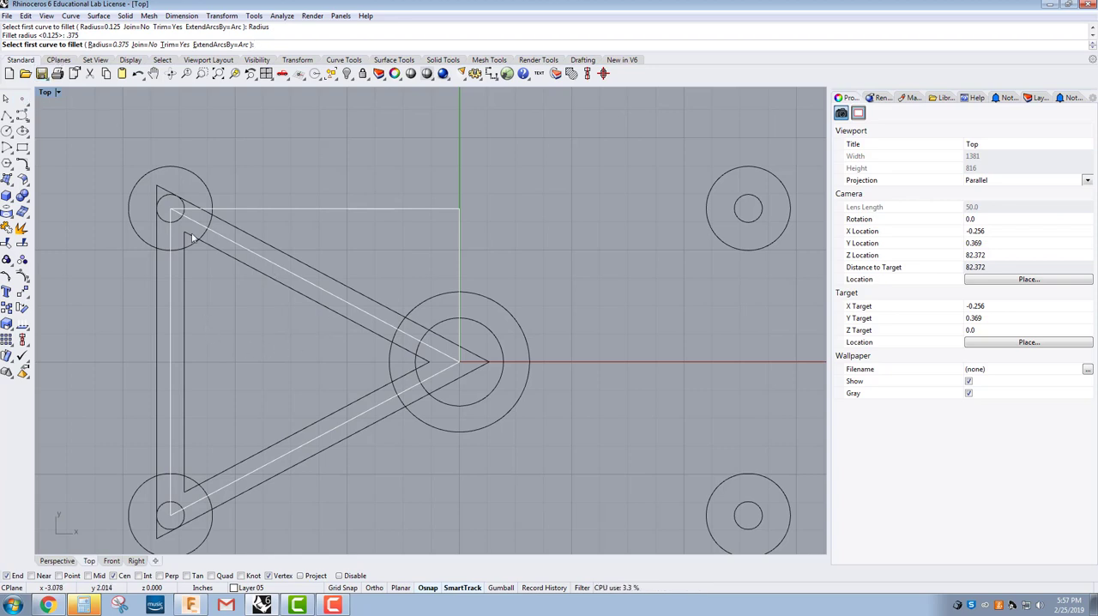
pyautogui.click(368, 330)
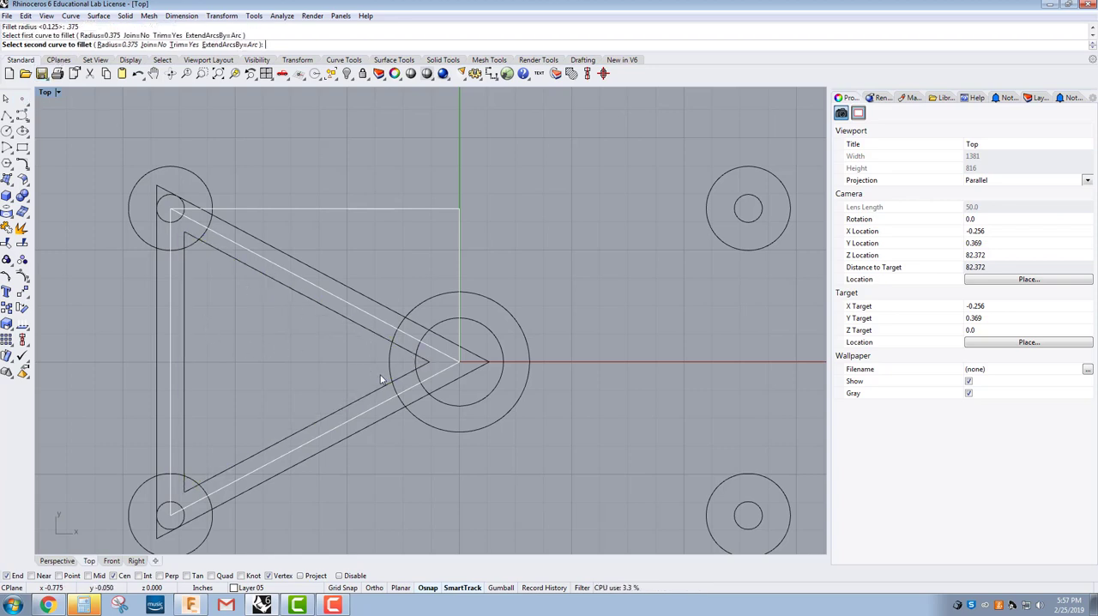
pyautogui.click(380, 391)
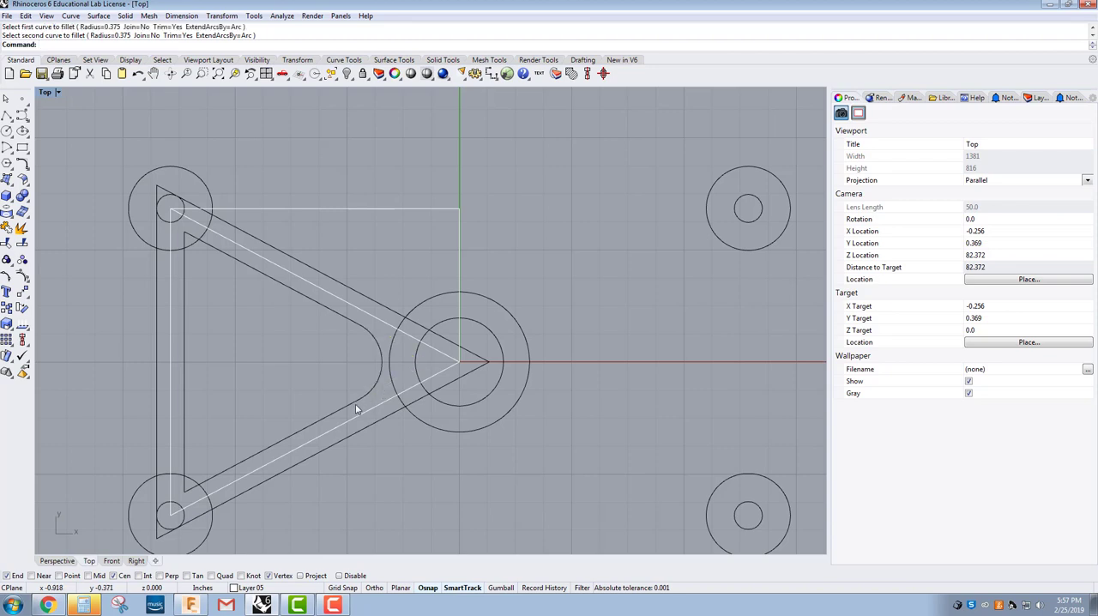
# Step: Fillet the inner triangle's two remaining corners, next to the small corner circles, with a radius of .260
pyautogui.rightClick(264, 359)
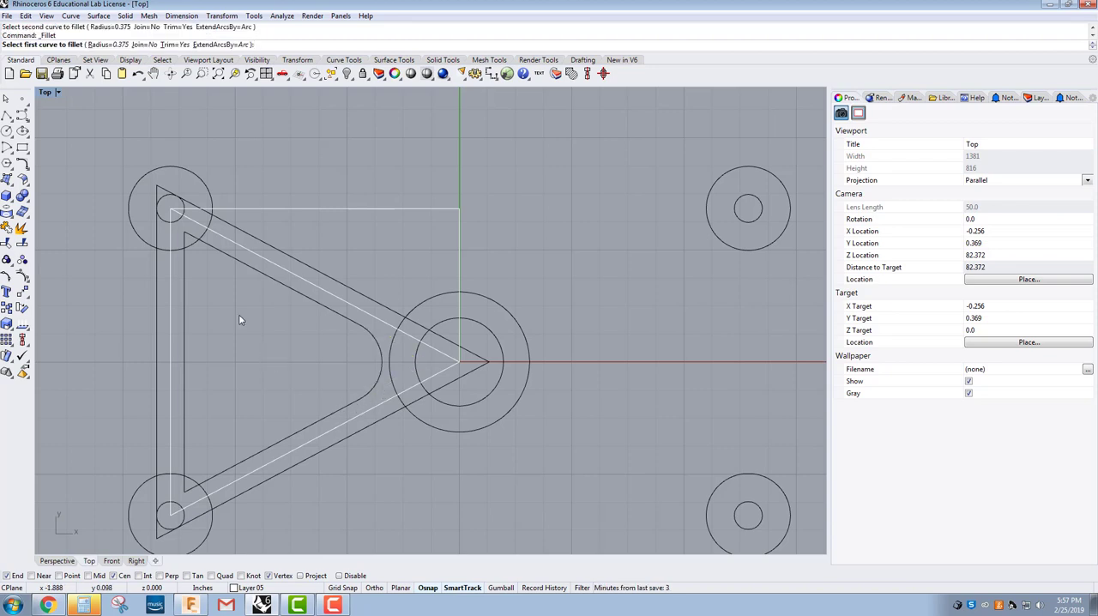
pyautogui.click(117, 45)
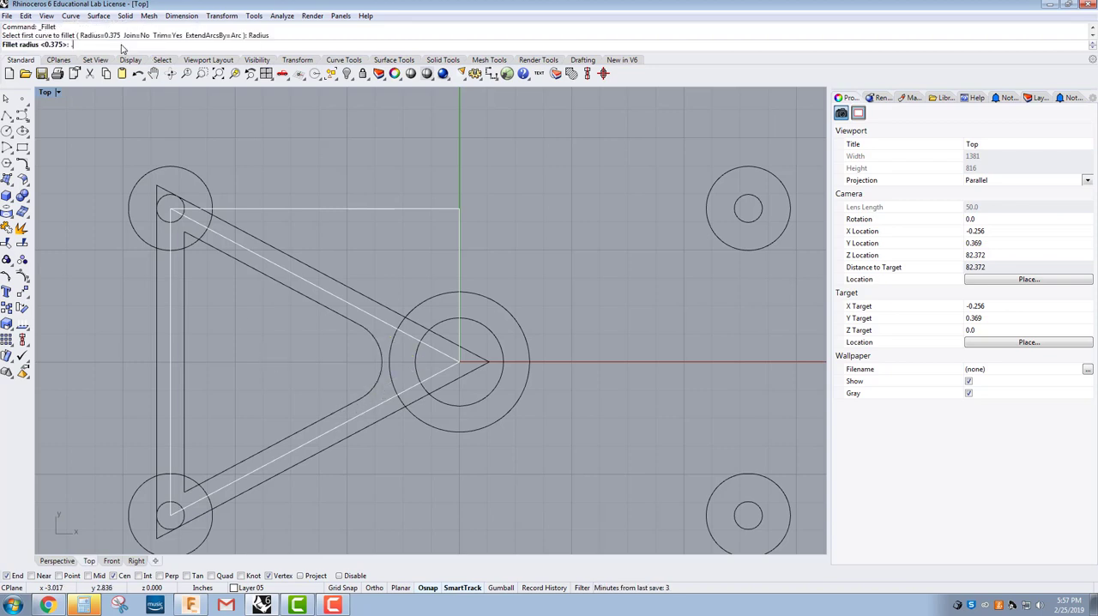
pyautogui.write('.260')
pyautogui.press('Return')
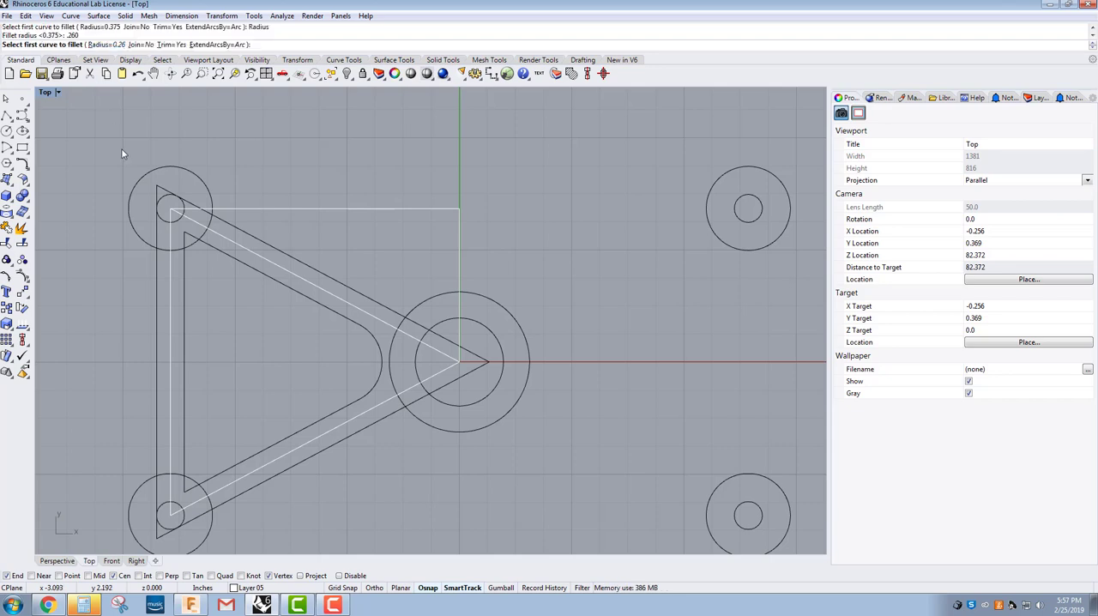
pyautogui.click(186, 273)
pyautogui.click(211, 251)
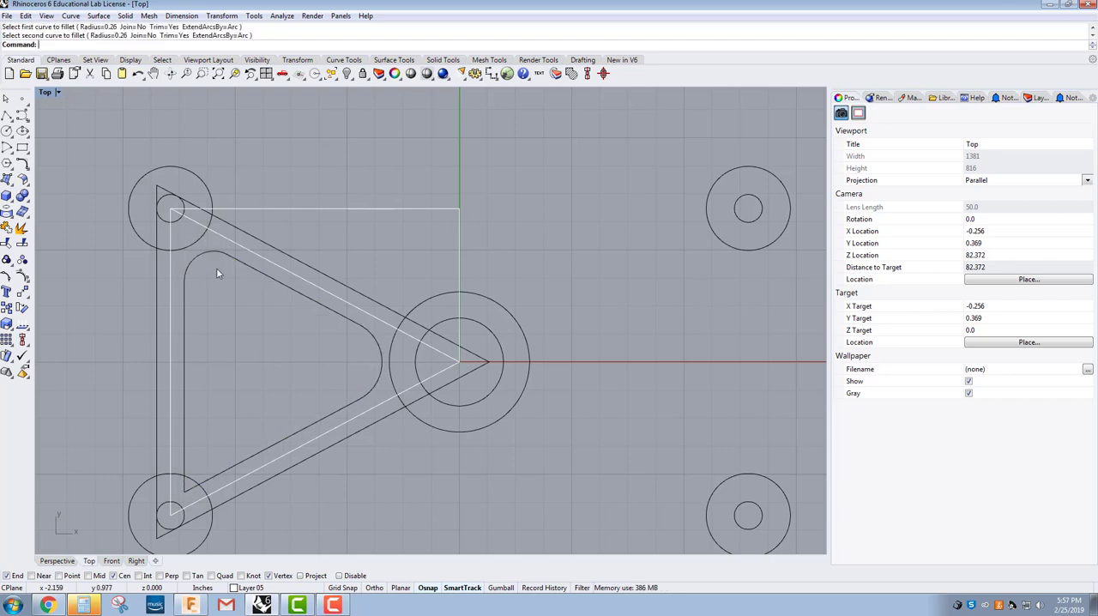
pyautogui.rightClick(200, 405)
pyautogui.click(190, 447)
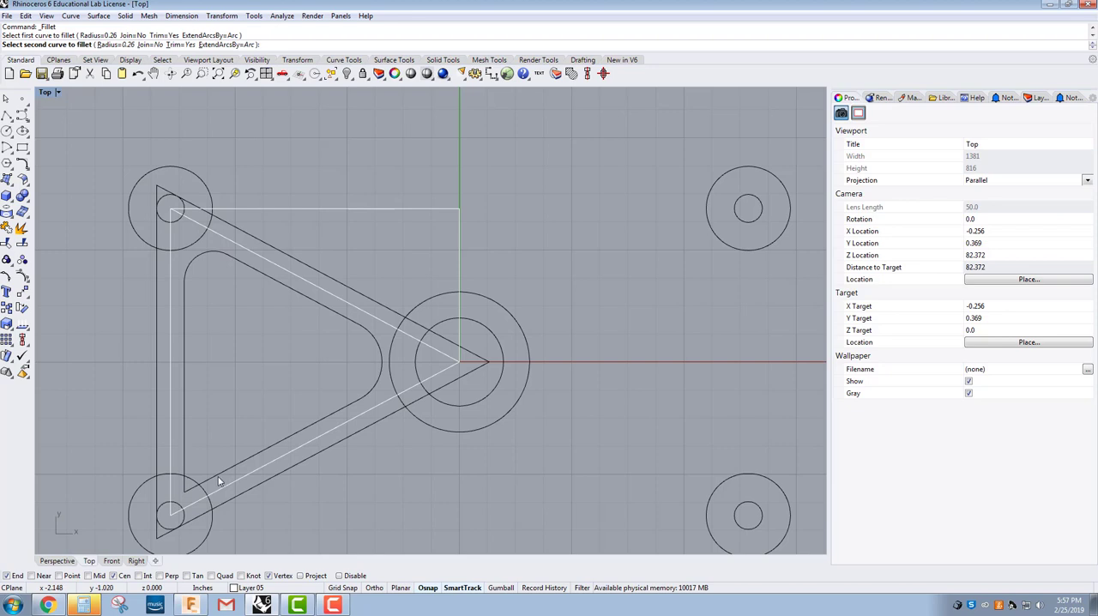
pyautogui.click(219, 480)
pyautogui.scroll(-4, 250, 391)
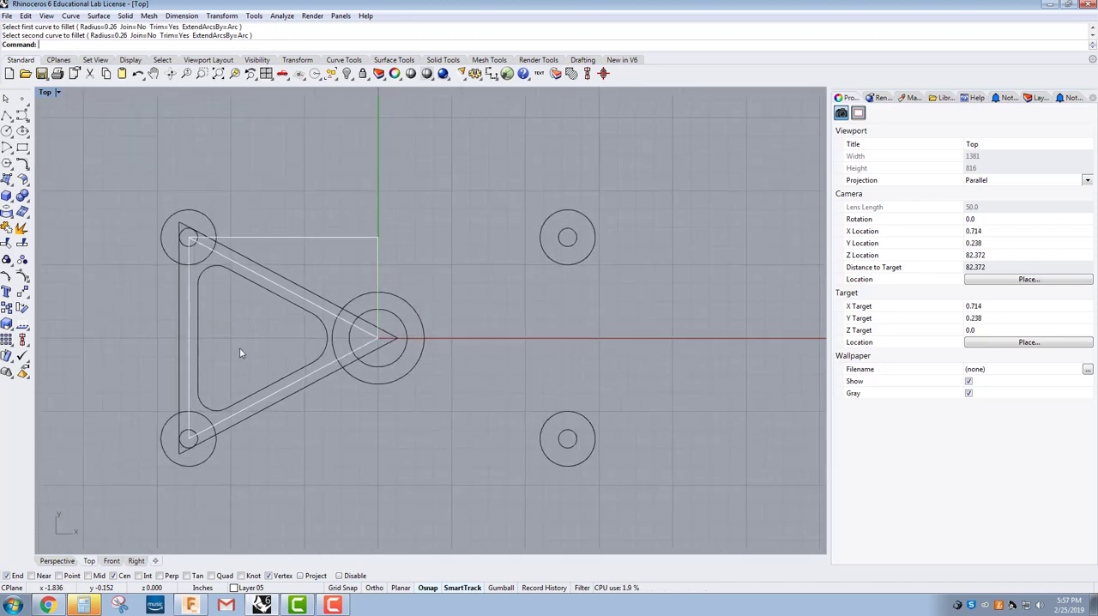
pyautogui.moveTo(240, 352); pyautogui.dragTo(234, 367, button='right')
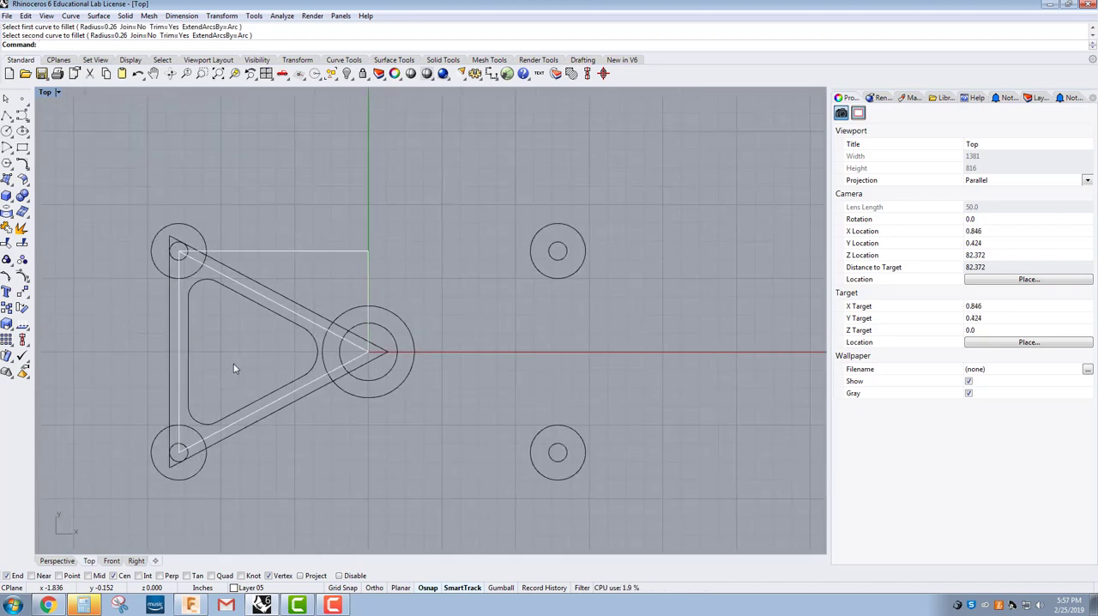
# Step: Mirror the outer triangle and the filleted inner triangle across the vertical axis through the origin, keeping the originals
pyautogui.rightClick(286, 446)
pyautogui.press('Escape')
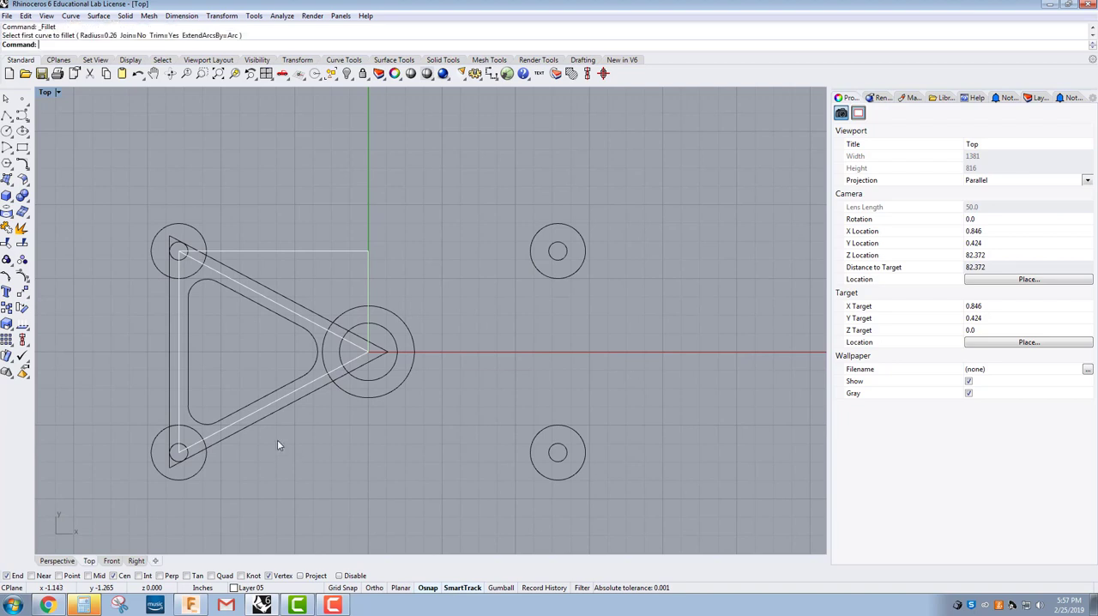
pyautogui.click(243, 426)
pyautogui.keyDown('shift'); pyautogui.click(229, 421); pyautogui.keyUp('shift')
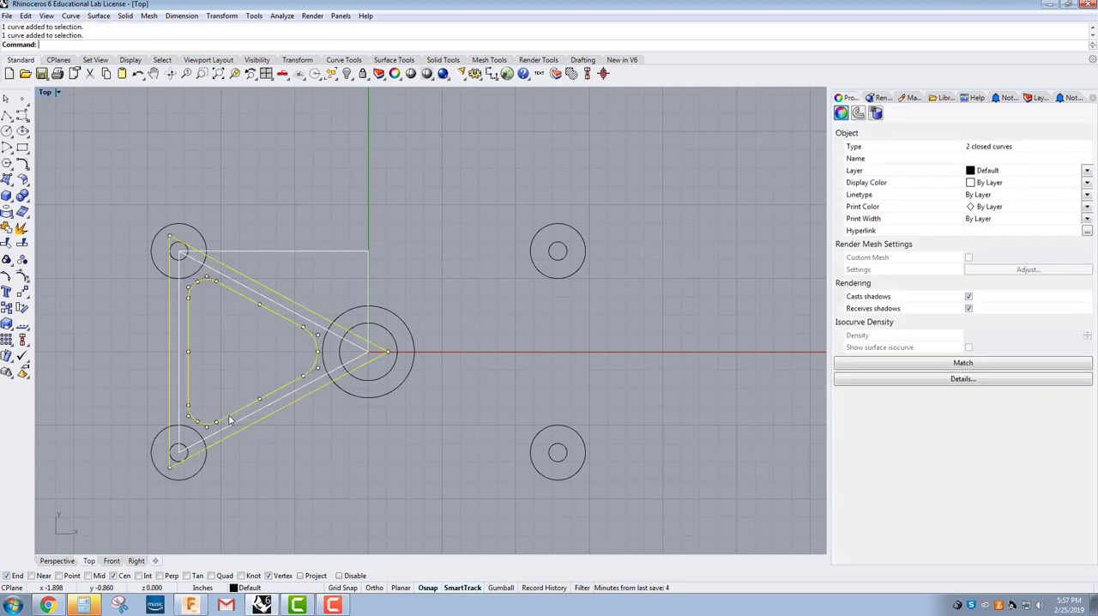
pyautogui.write('Mirror')
pyautogui.press('Return')
pyautogui.click(370, 352)
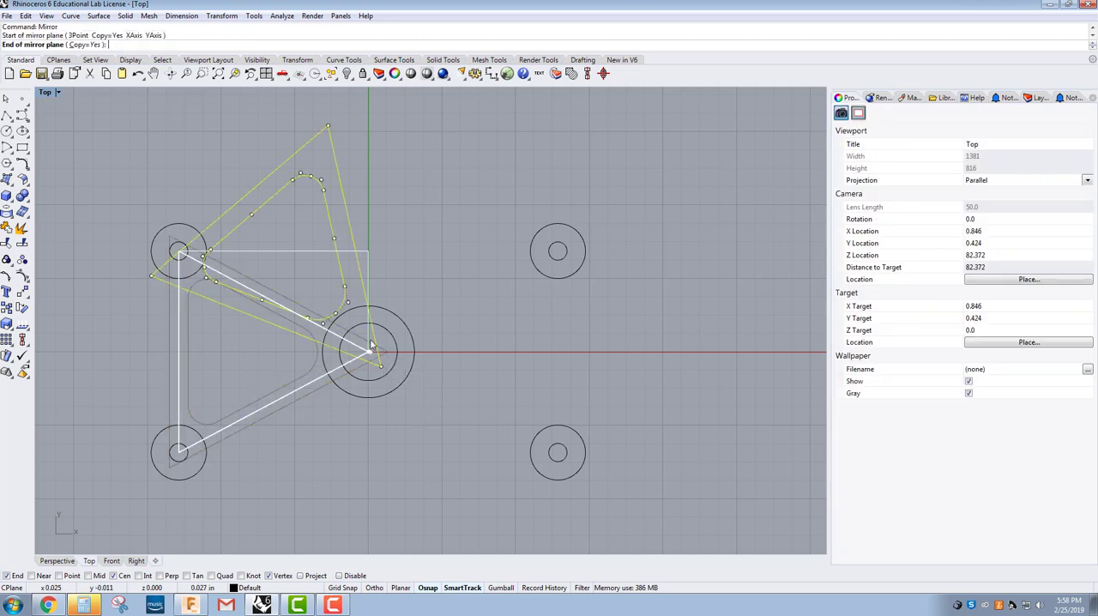
pyautogui.click(372, 182)
pyautogui.click(388, 439)
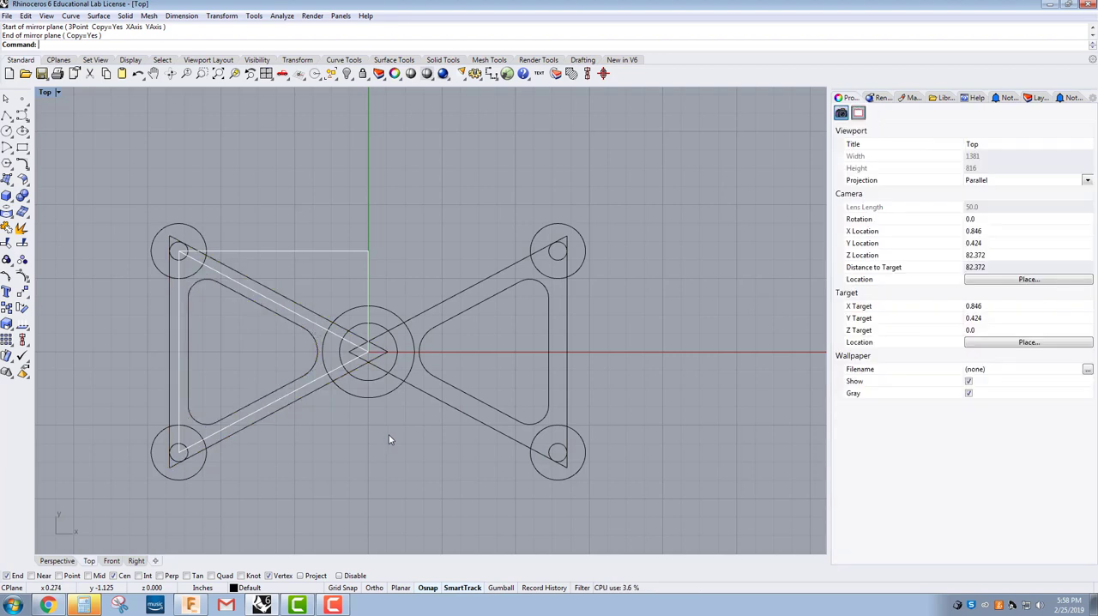
# Step: Make the Default layer current and hide the construction geometry on Layer 05
pyautogui.moveTo(314, 492); pyautogui.dragTo(327, 447, button='right')
pyautogui.click(257, 589)
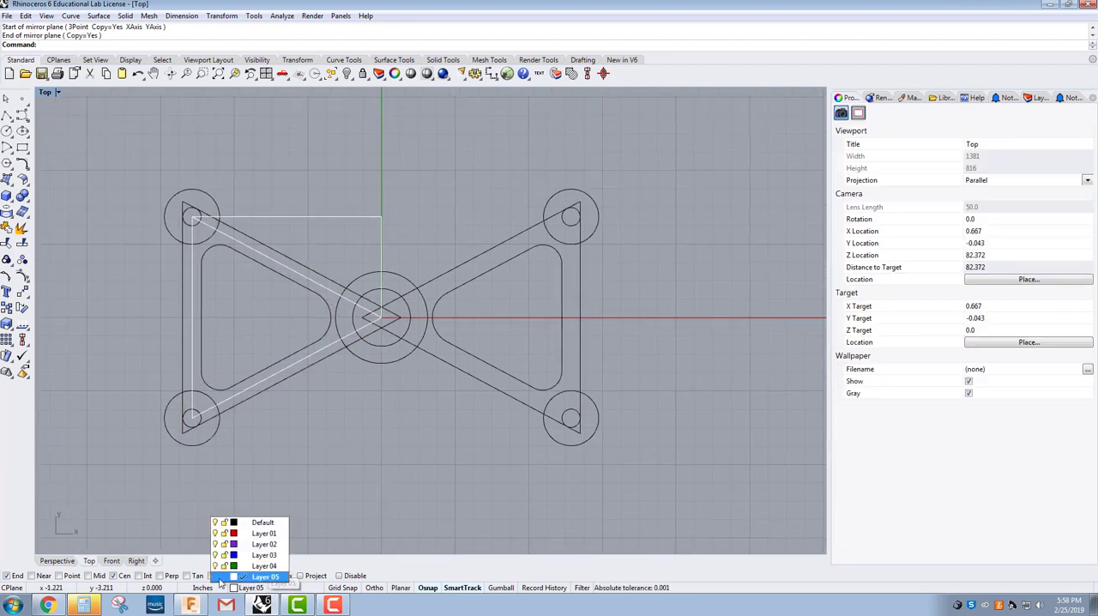
pyautogui.click(247, 523)
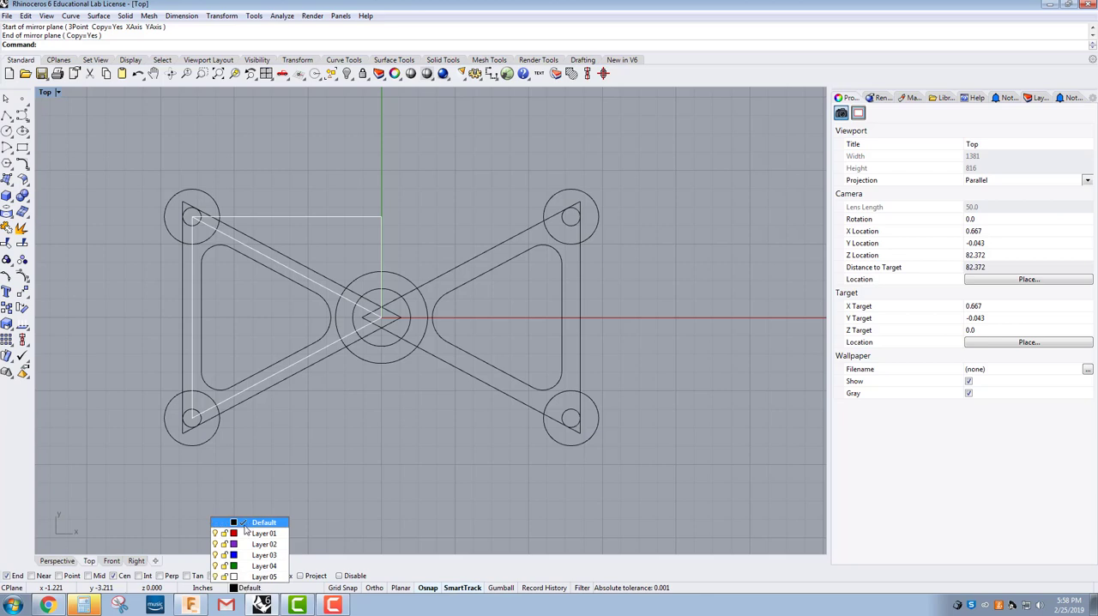
pyautogui.click(216, 577)
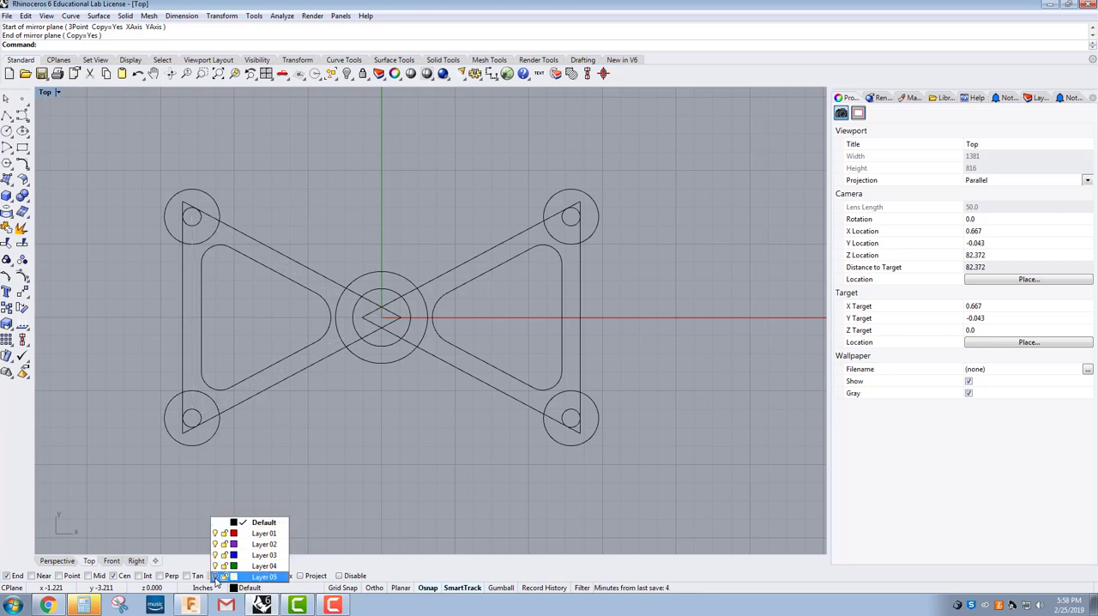
pyautogui.moveTo(318, 464); pyautogui.dragTo(288, 446, button='right')
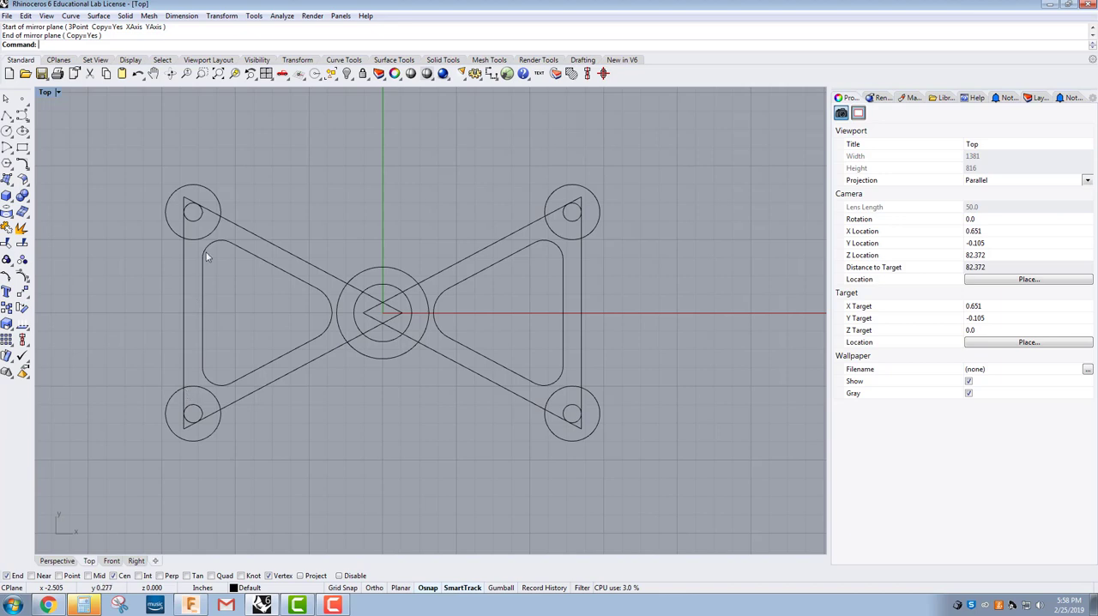
# Step: Fillet the outer left corner circles to the triangle's vertical edge, and the lower-left circle to its diagonal edge, with radius 0.26
pyautogui.click(24, 164)
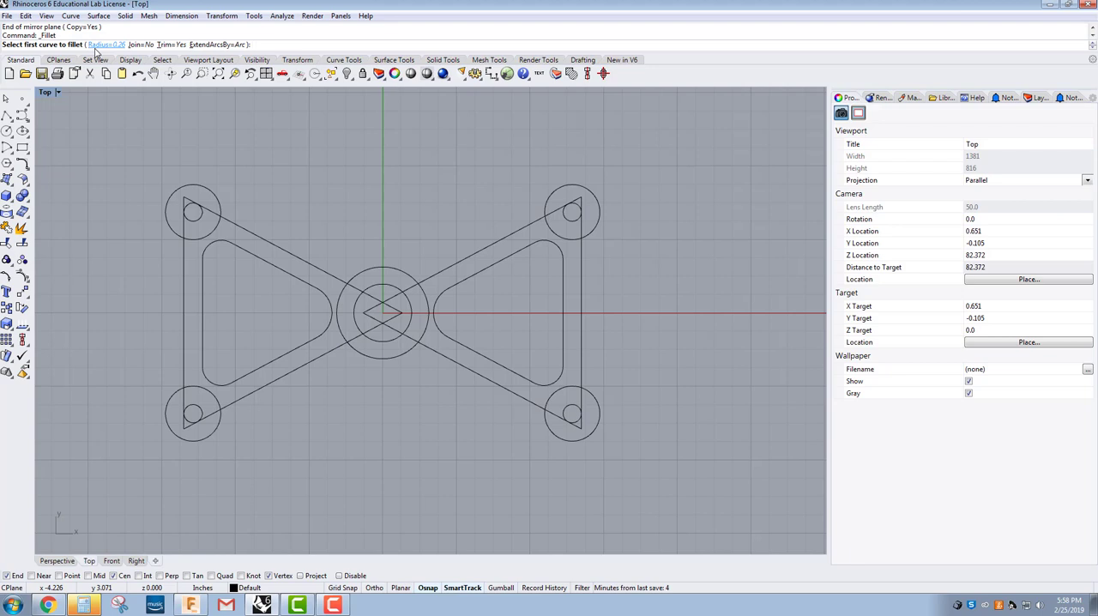
pyautogui.scroll(2, 177, 275)
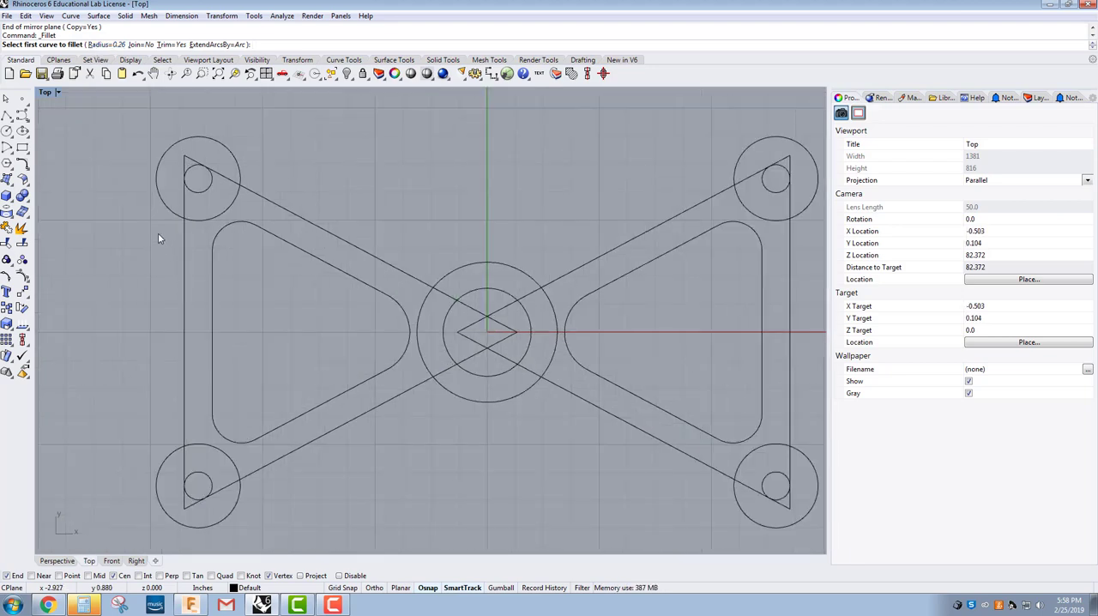
pyautogui.click(175, 215)
pyautogui.click(185, 229)
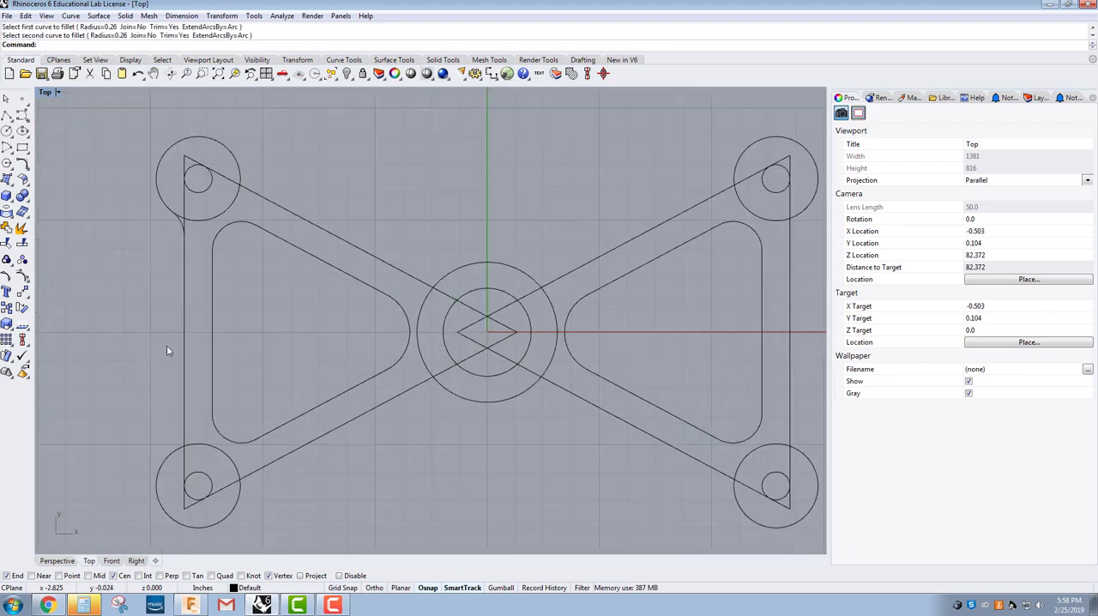
pyautogui.rightClick(169, 449)
pyautogui.click(175, 451)
pyautogui.click(185, 437)
pyautogui.rightClick(228, 466)
pyautogui.click(237, 474)
pyautogui.click(245, 477)
# Step: Fillet the large centre circle to the two upper diagonal edges of the outer triangles with radius 0.26
pyautogui.rightClick(409, 292)
pyautogui.click(410, 289)
pyautogui.click(435, 284)
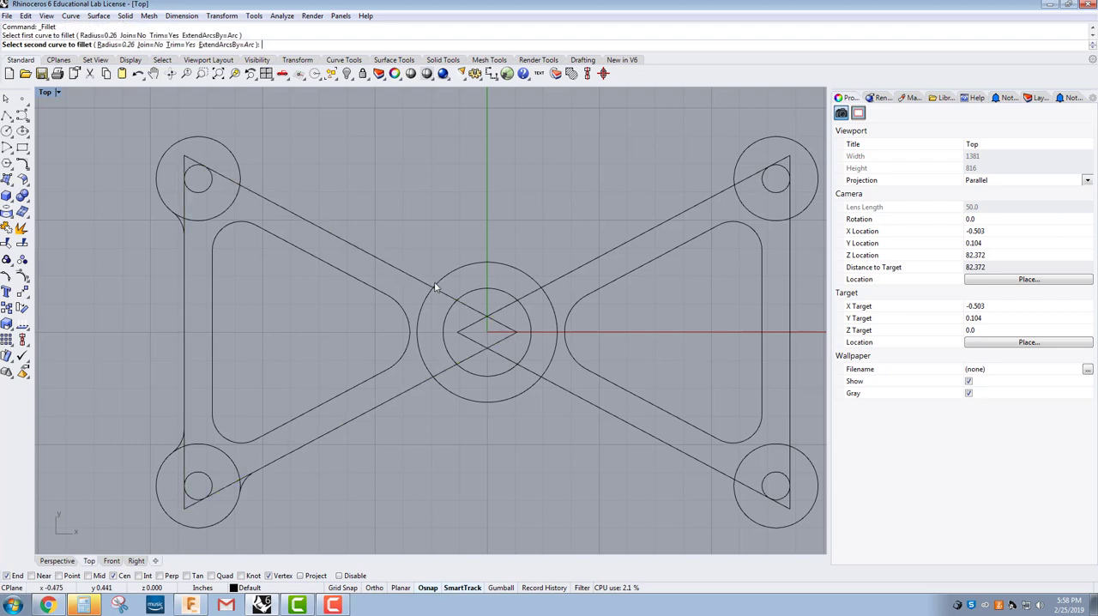
pyautogui.rightClick(528, 273)
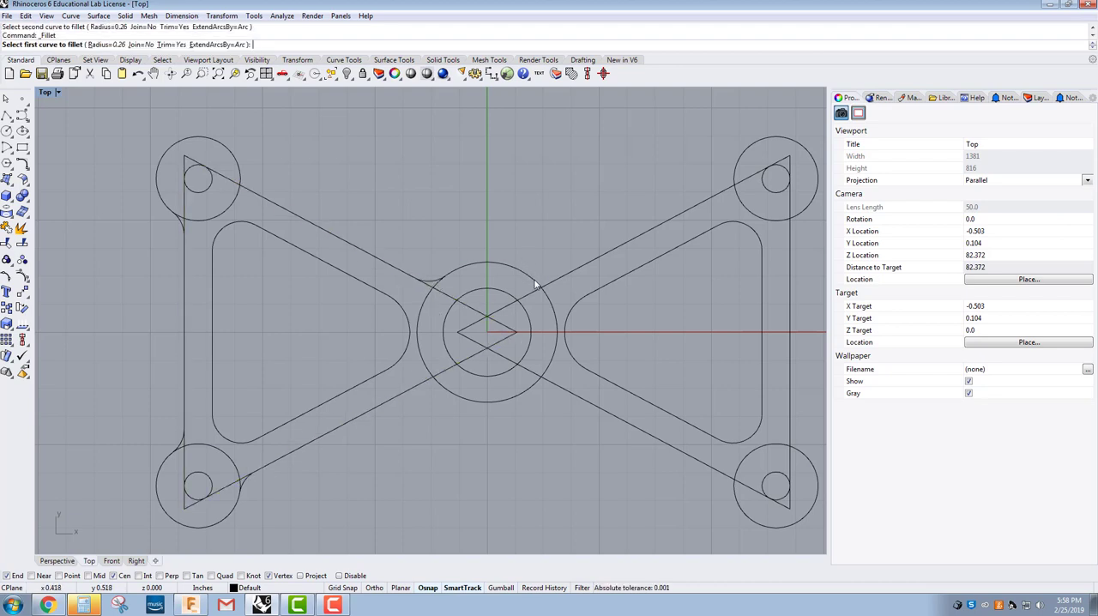
pyautogui.click(536, 282)
pyautogui.click(547, 286)
# Step: Fillet both outer right corner circles to the right triangle's vertical and diagonal edges with radius 0.26
pyautogui.rightClick(719, 188)
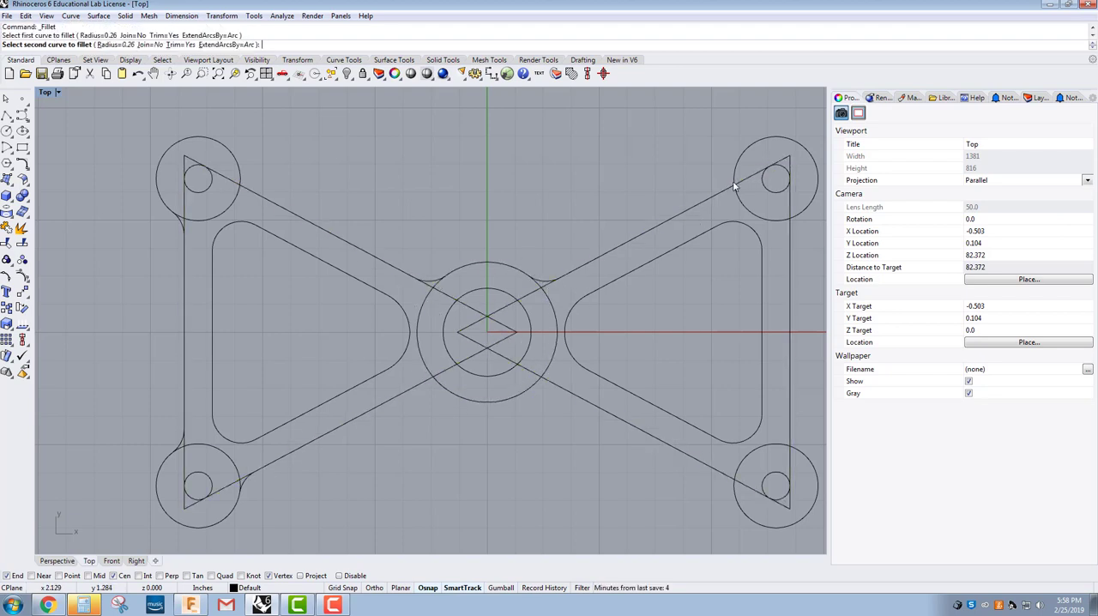
pyautogui.moveTo(792, 231)
pyautogui.mouseDown(button='right')
pyautogui.moveTo(744, 220)
pyautogui.moveTo(724, 188)
pyautogui.mouseUp(button='right')
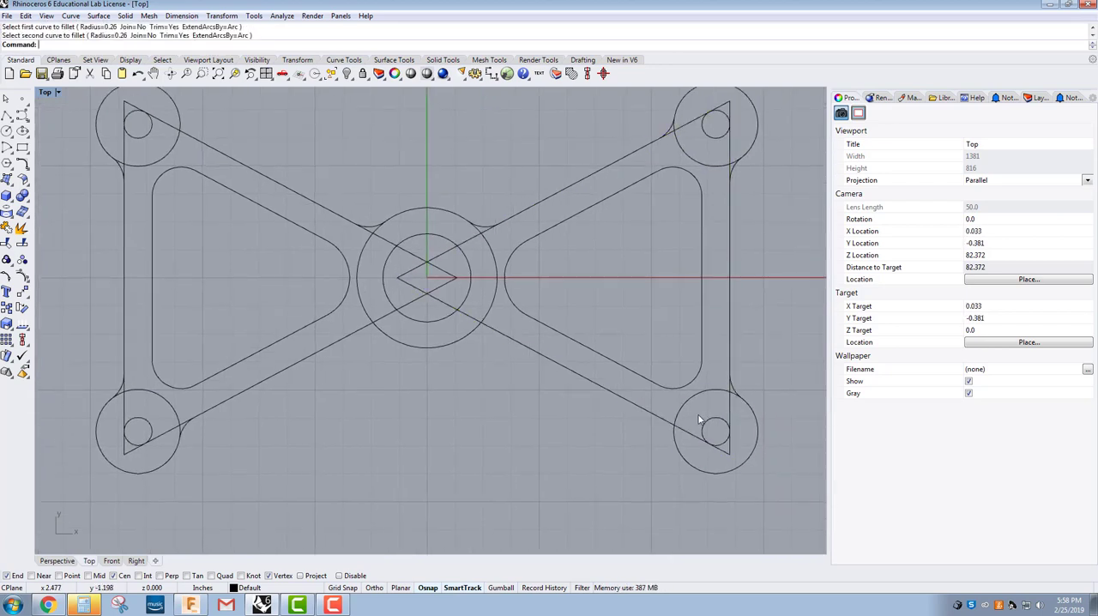
pyautogui.click(666, 421)
pyautogui.click(668, 423)
# Step: Fillet the large centre circle to the two lower diagonal edges of the outer triangles with radius 0.26
pyautogui.rightClick(478, 340)
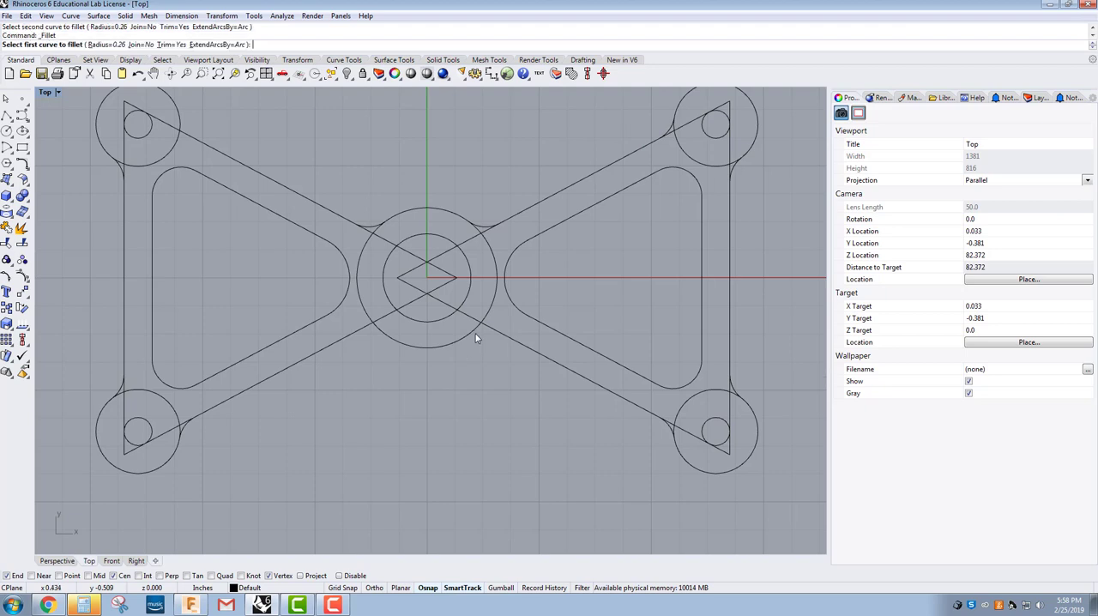
pyautogui.click(384, 336)
pyautogui.click(366, 330)
pyautogui.moveTo(327, 372); pyautogui.dragTo(384, 372, button='right')
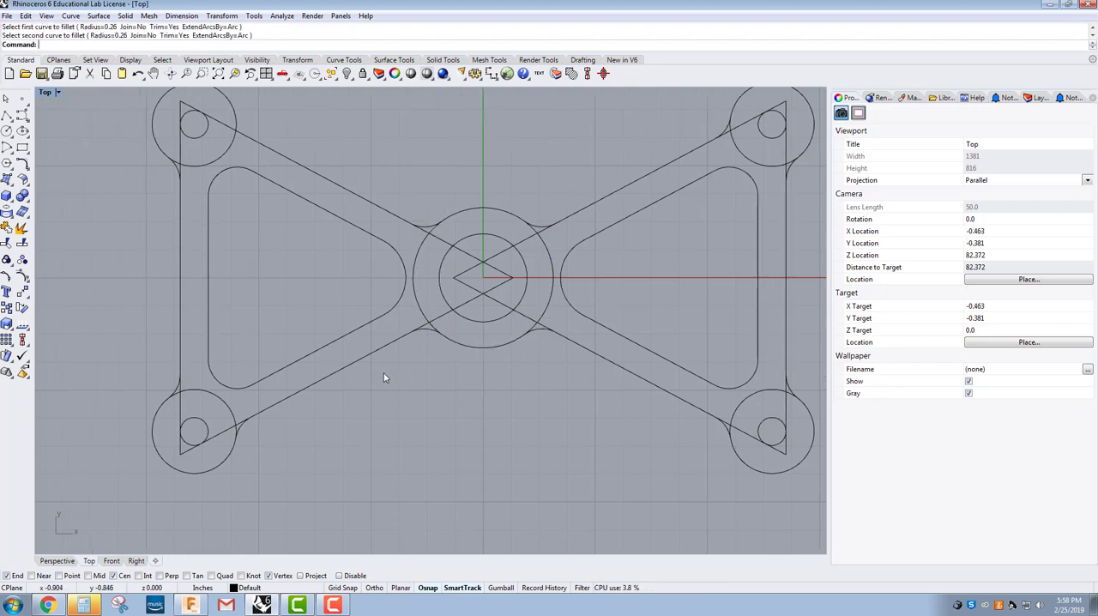
pyautogui.scroll(-3, 168, 399)
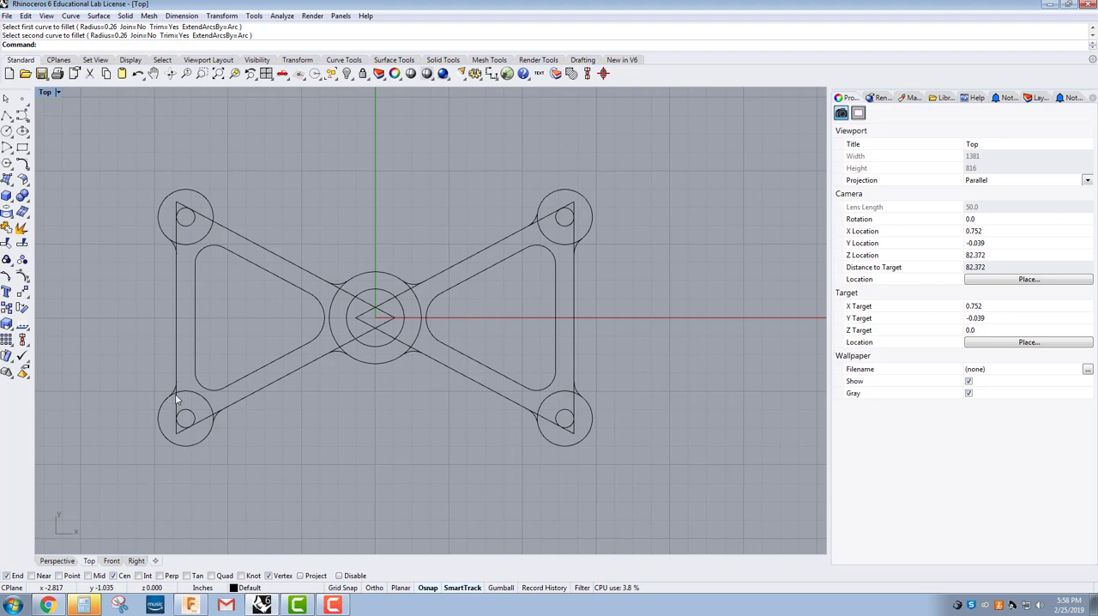
# Step: Fillet the upper-left outer corner circle to the left triangle's diagonal edge with radius 0.26
pyautogui.rightClick(215, 219)
pyautogui.click(220, 228)
pyautogui.press('Escape')
pyautogui.scroll(-2, 335, 422)
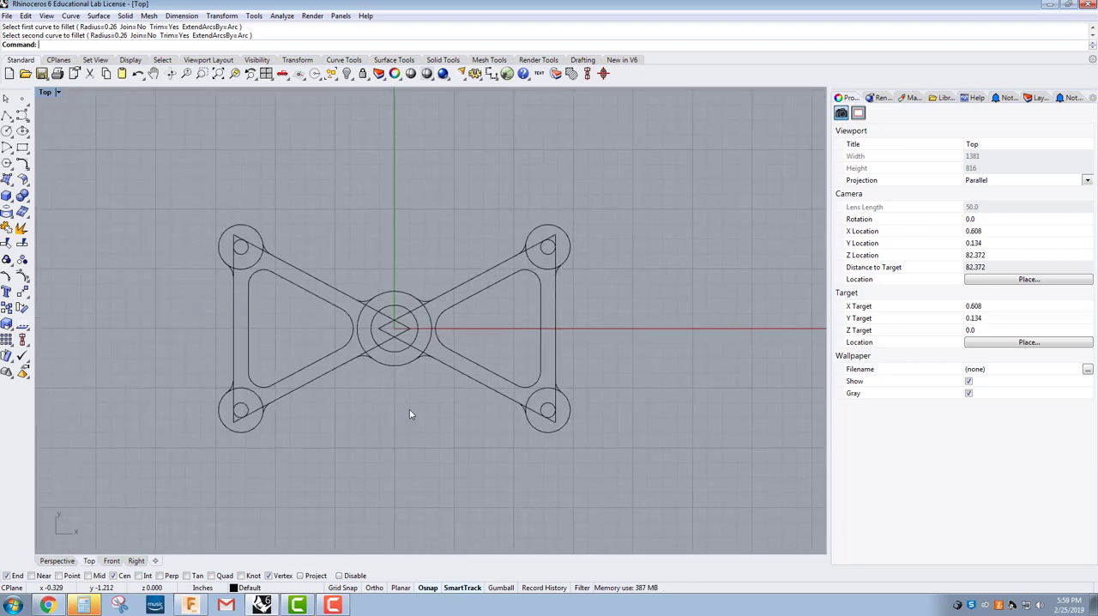
pyautogui.scroll(3, 364, 352)
pyautogui.click(375, 355)
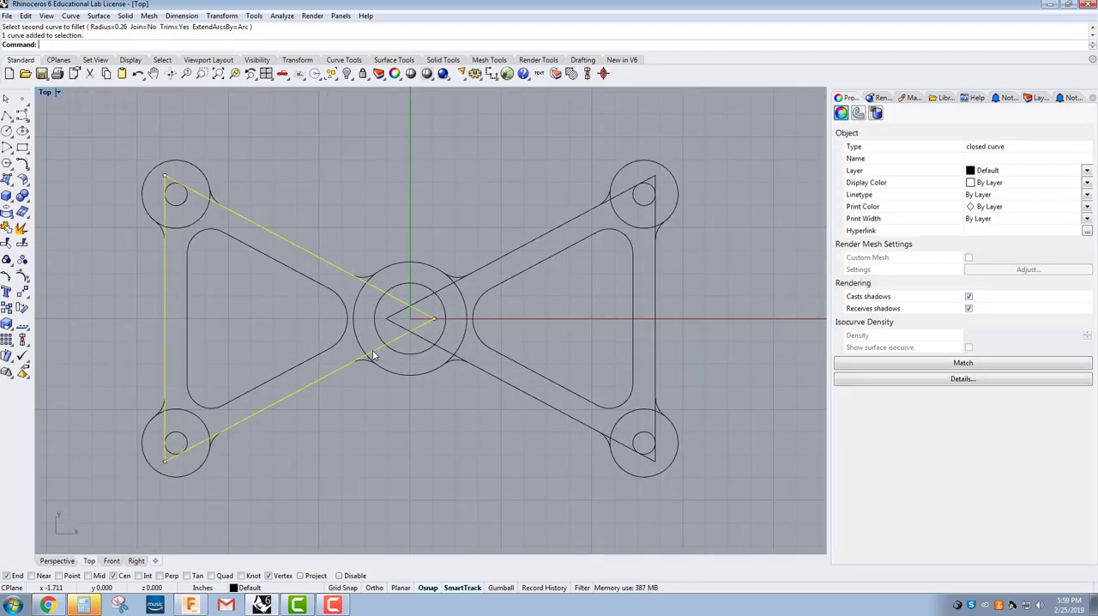
pyautogui.scroll(-2, 369, 369)
pyautogui.click(342, 422)
pyautogui.scroll(-2, 344, 410)
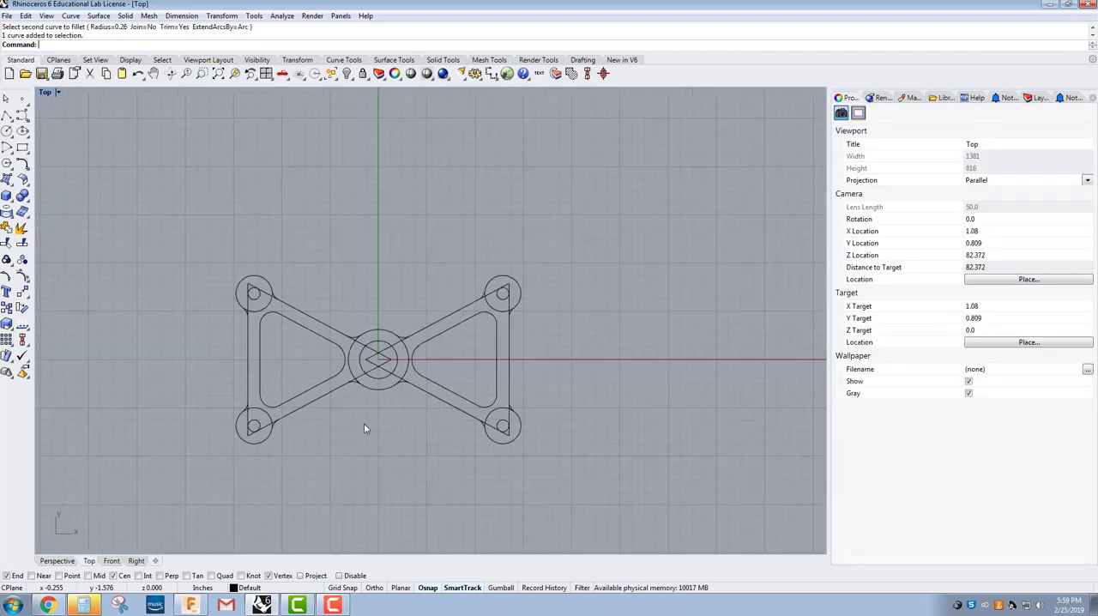
# Step: Using all curves as cutting objects, trim the excess circle and triangle segments inside the part's upper-left corner, keeping the small hole
pyautogui.click(6, 246)
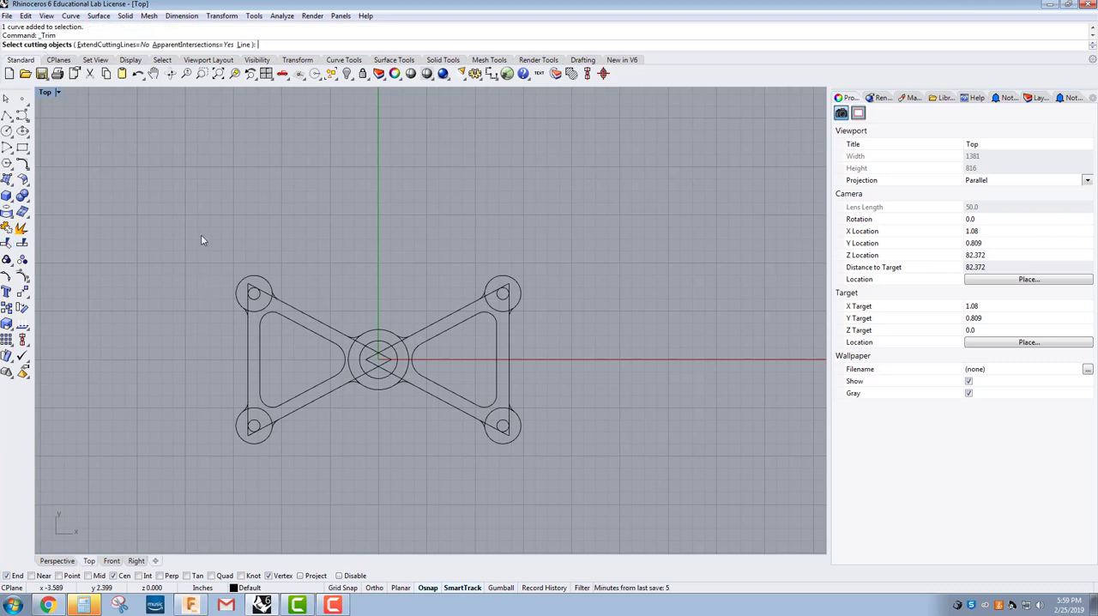
pyautogui.moveTo(200, 235)
pyautogui.mouseDown()
pyautogui.moveTo(214, 261)
pyautogui.moveTo(681, 552)
pyautogui.mouseUp()
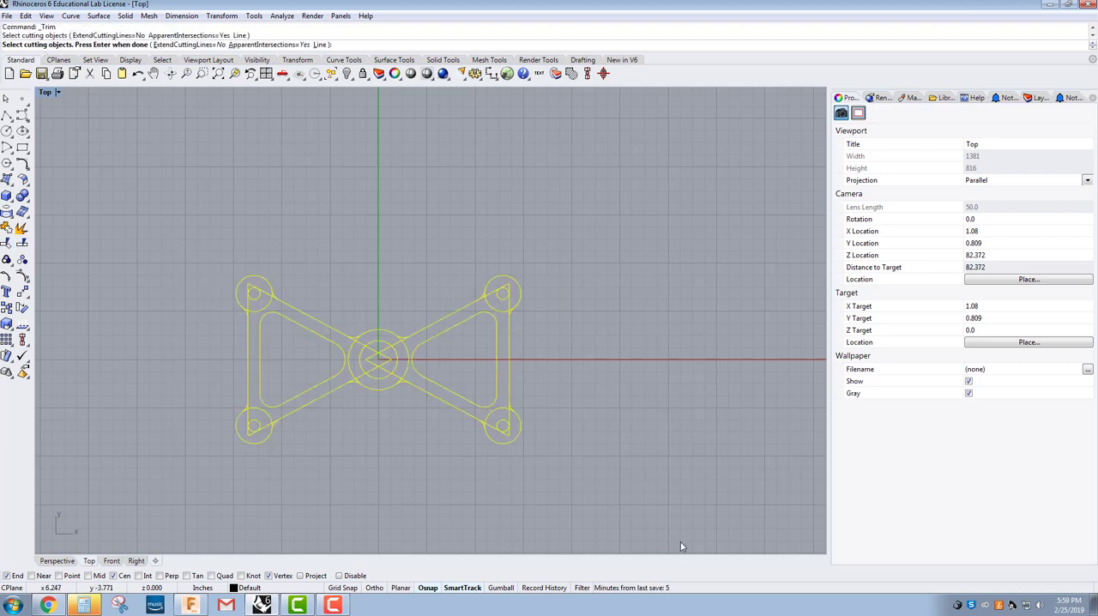
pyautogui.press('Return')
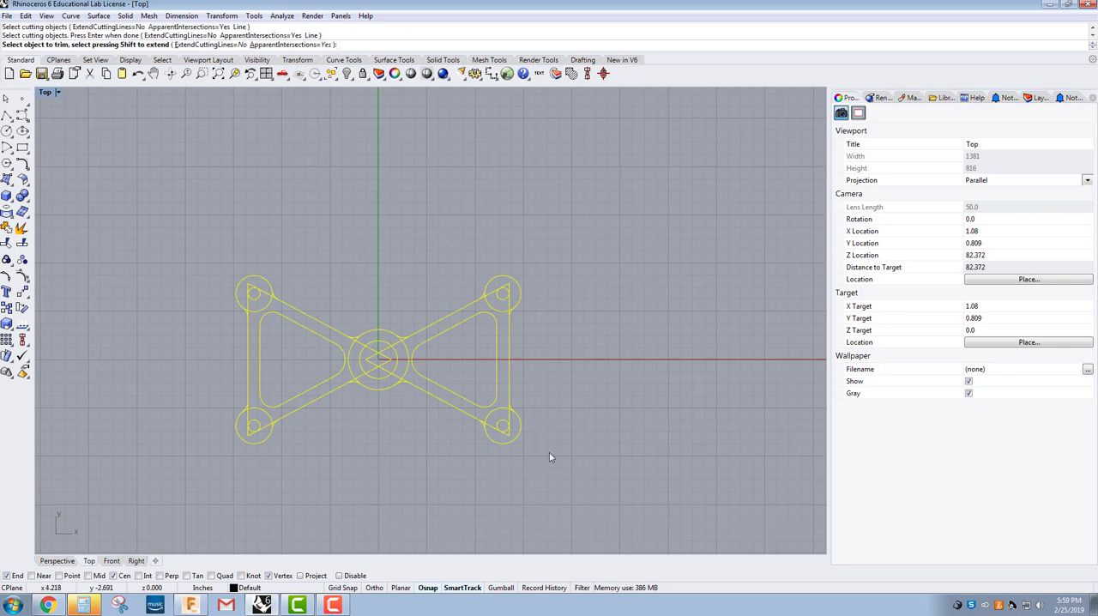
pyautogui.scroll(6, 256, 316)
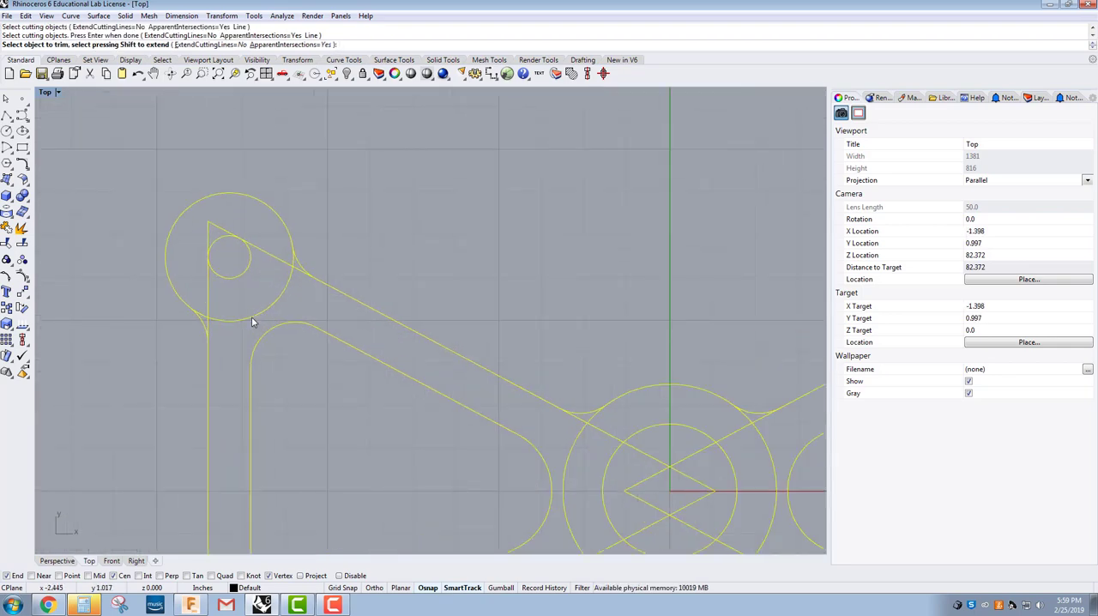
pyautogui.click(251, 317)
pyautogui.click(206, 315)
pyautogui.click(209, 314)
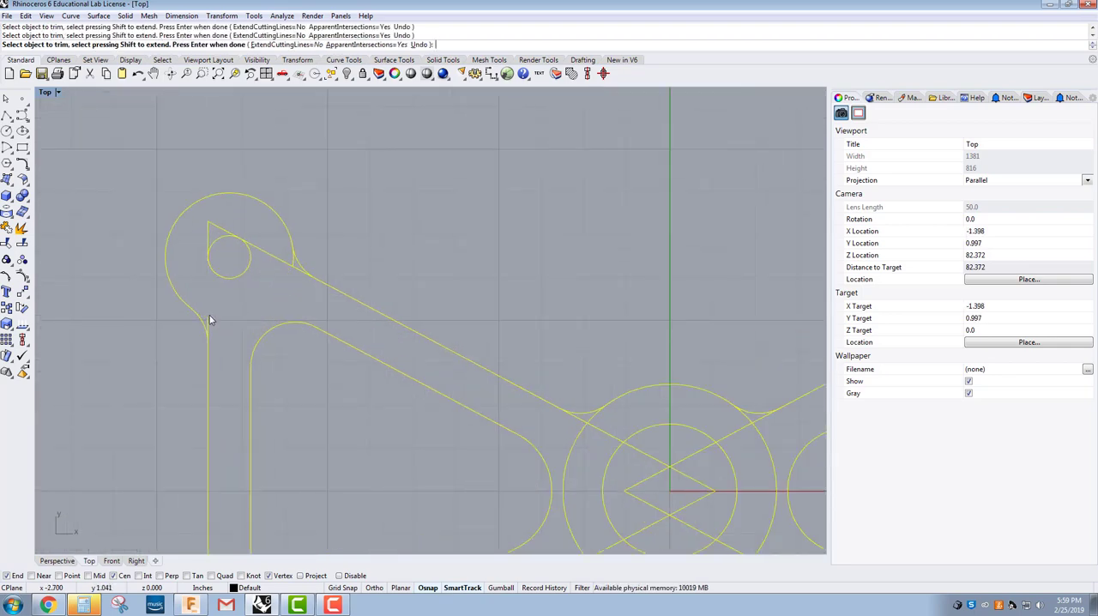
pyautogui.click(207, 234)
pyautogui.click(256, 243)
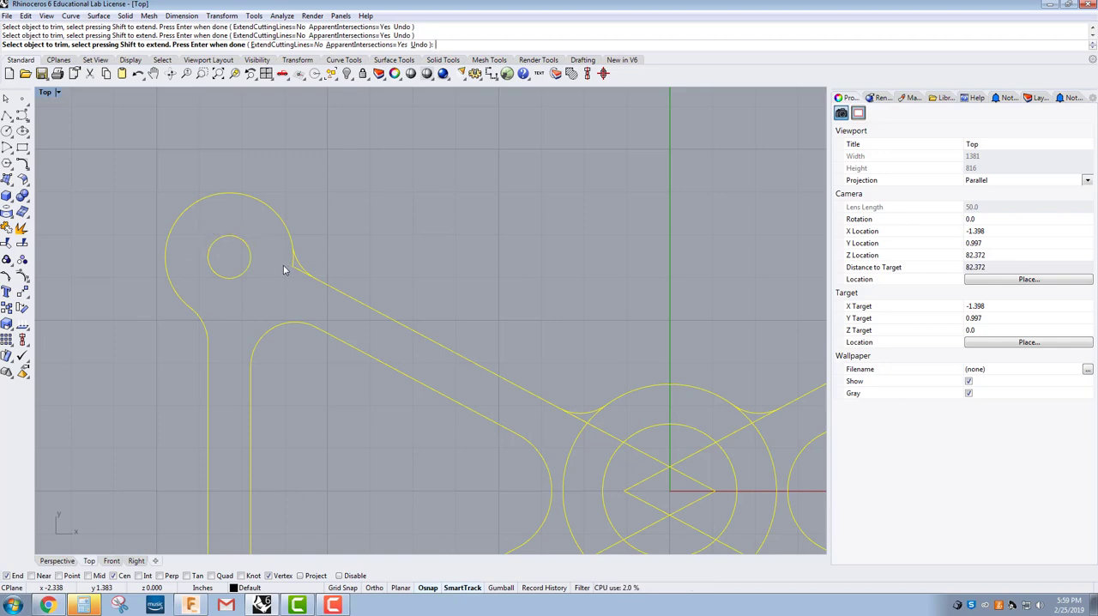
pyautogui.click(293, 266)
pyautogui.click(296, 273)
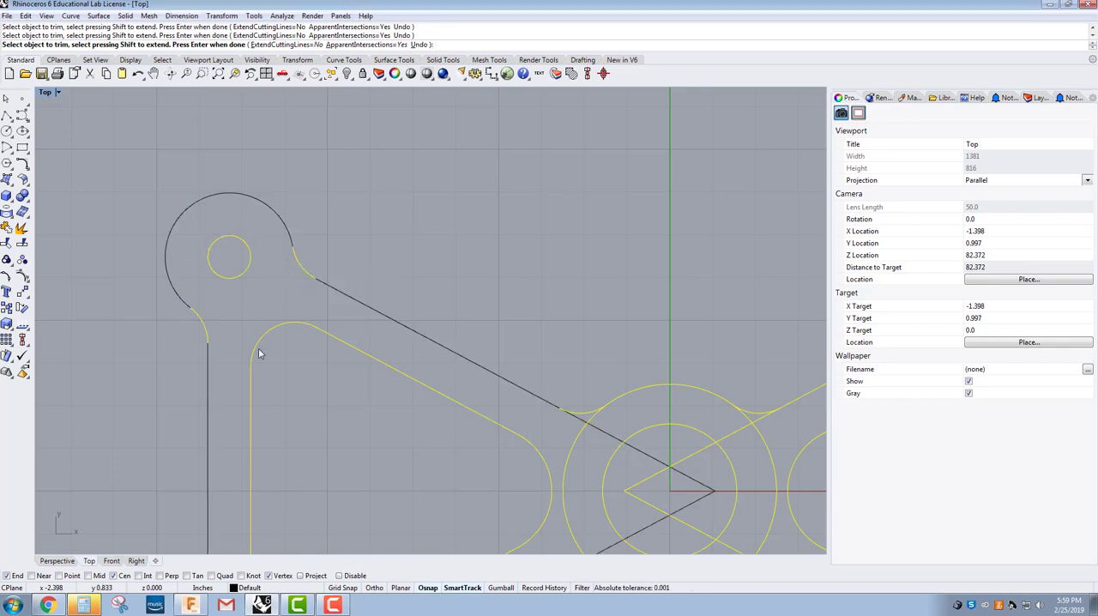
# Step: Trim the excess triangle and outer circle segments inside the part's lower-left corner, leaving the fillets and hole
pyautogui.scroll(-3, 271, 369)
pyautogui.scroll(3, 225, 401)
pyautogui.scroll(5, 230, 352)
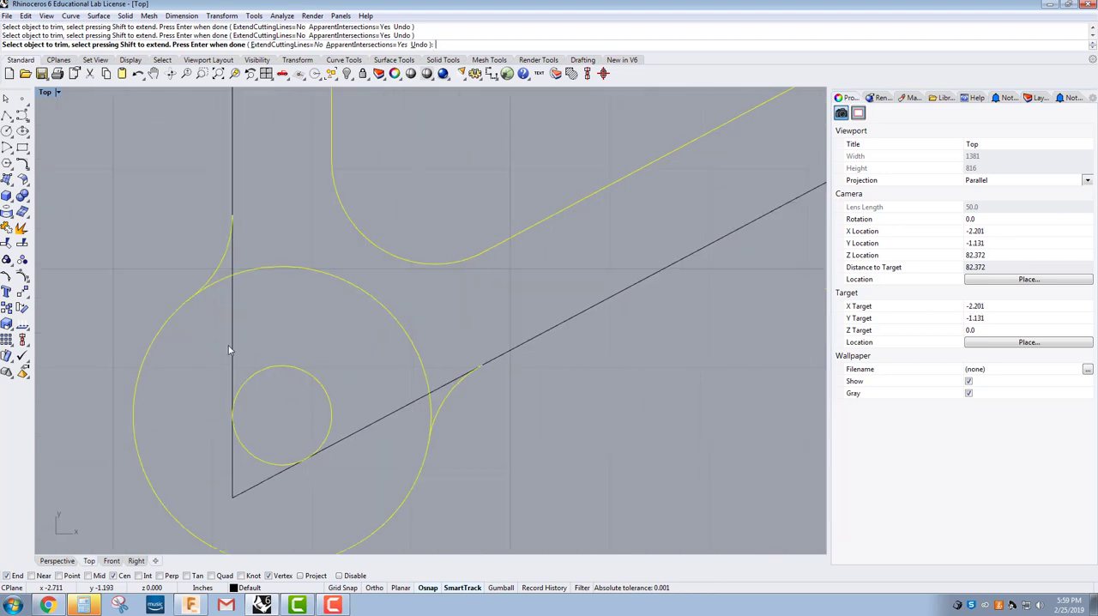
pyautogui.click(234, 273)
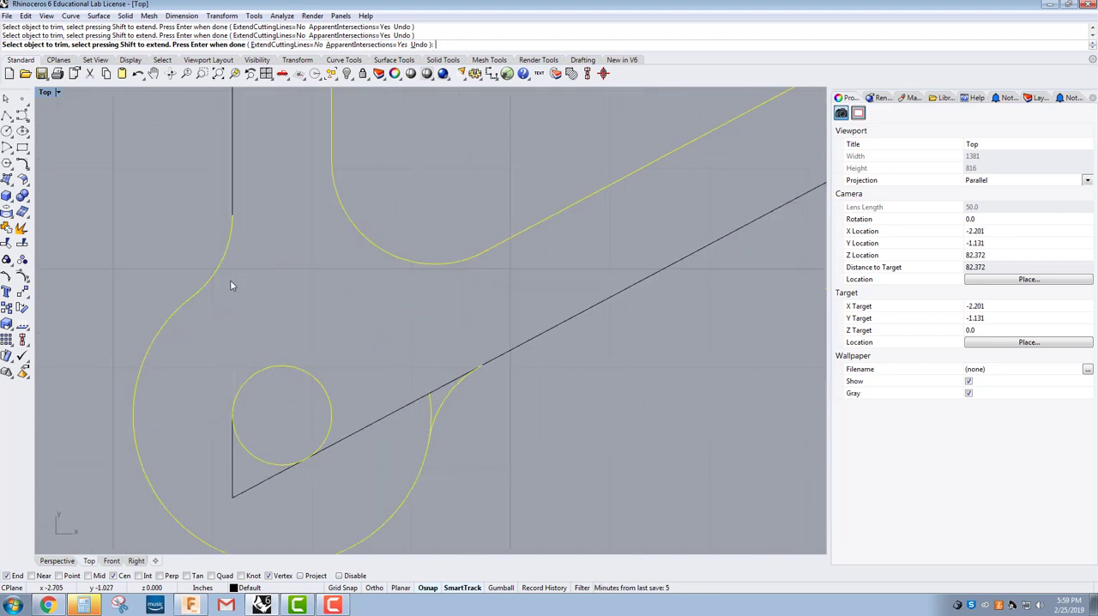
pyautogui.click(370, 427)
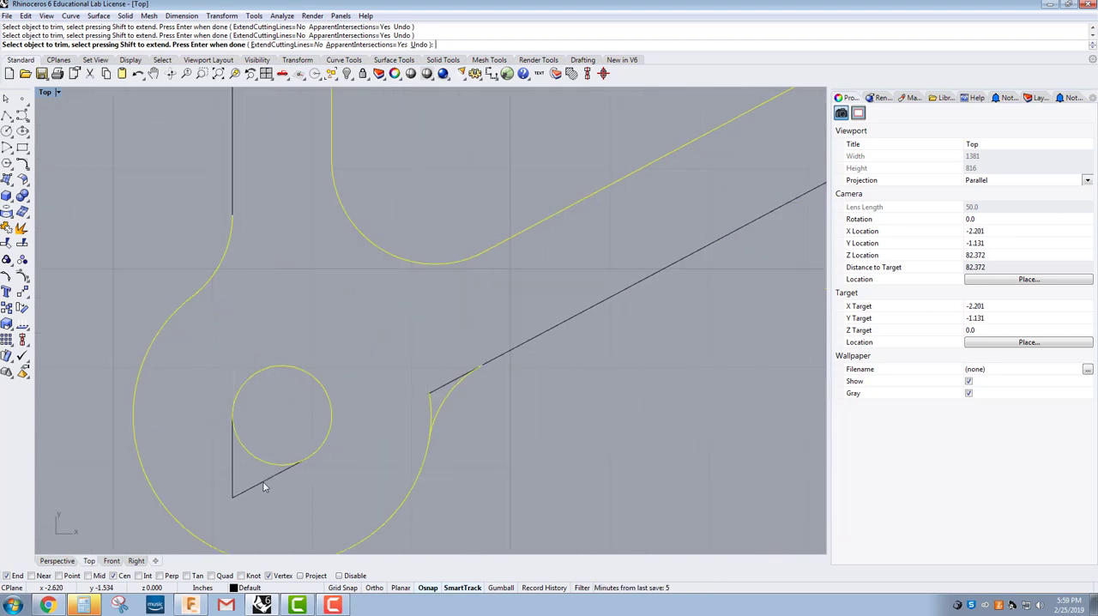
pyautogui.click(437, 388)
pyautogui.click(428, 403)
# Step: Trim the left triangle's diagonals and the large centre circle's arc between the two left-hand centre fillets
pyautogui.scroll(-5, 385, 421)
pyautogui.scroll(5, 385, 420)
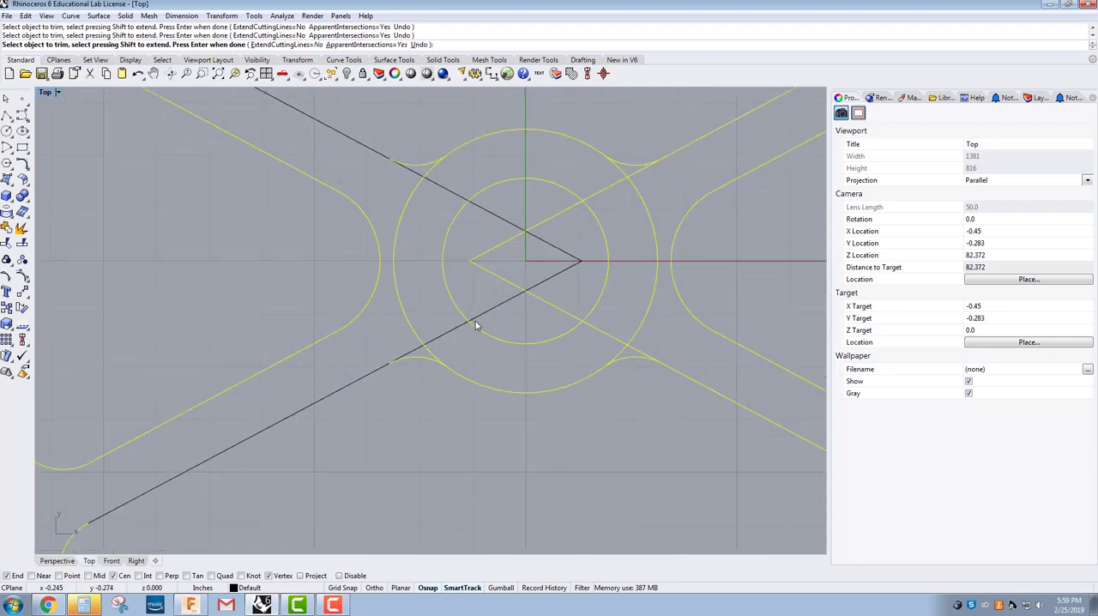
pyautogui.moveTo(407, 349); pyautogui.dragTo(366, 337)
pyautogui.scroll(-6, 367, 337)
pyautogui.moveTo(372, 327); pyautogui.dragTo(350, 395, button='right')
pyautogui.scroll(5, 369, 282)
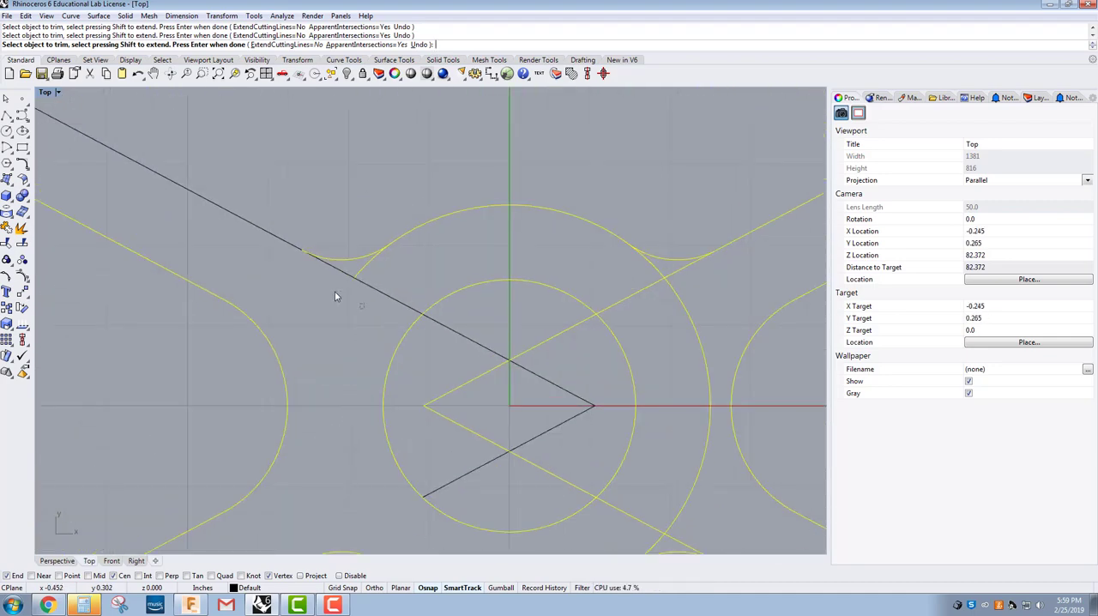
pyautogui.moveTo(322, 276); pyautogui.dragTo(321, 275)
pyautogui.scroll(-5, 319, 292)
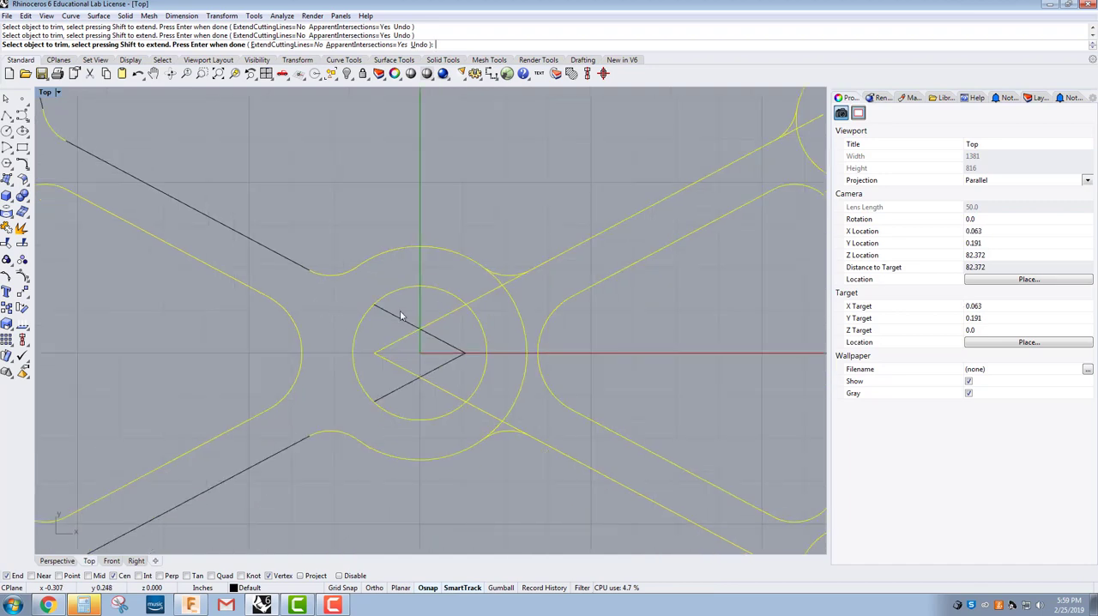
# Step: Trim the centre circle's arc and diagonals on the right, and remove the crossing triangle tips inside the centre hole
pyautogui.scroll(4, 469, 292)
pyautogui.moveTo(545, 291); pyautogui.dragTo(505, 277)
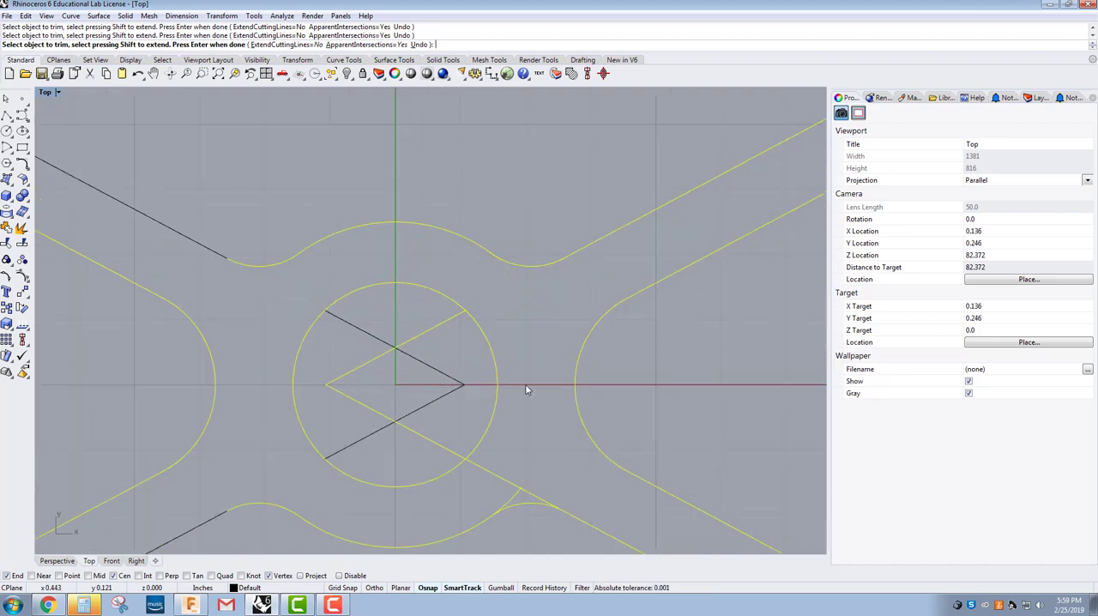
pyautogui.moveTo(524, 435); pyautogui.dragTo(525, 417, button='right')
pyautogui.moveTo(494, 474); pyautogui.dragTo(492, 482)
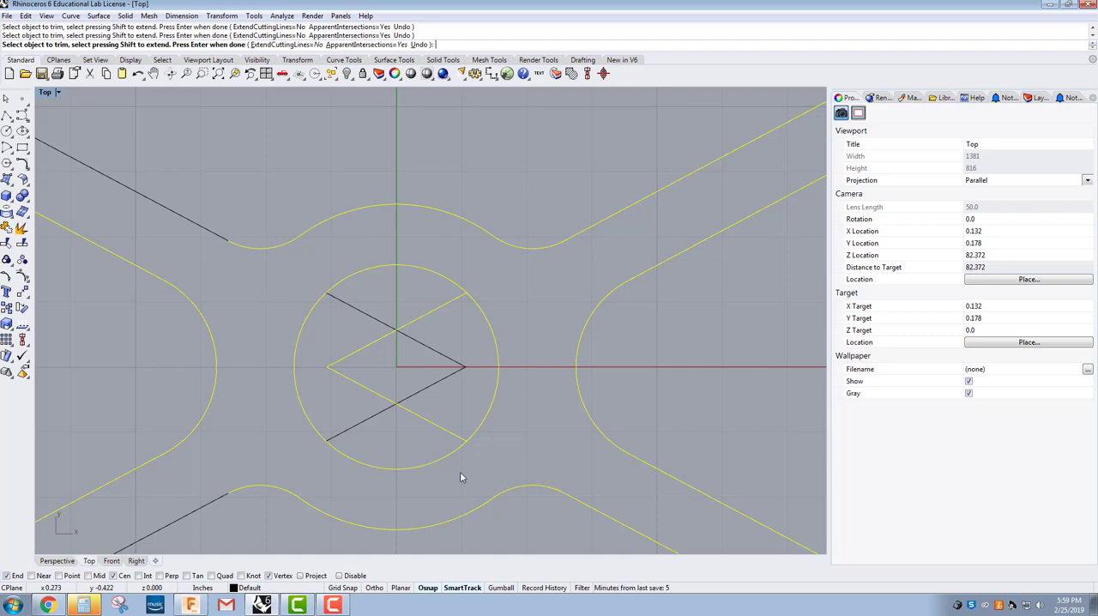
pyautogui.moveTo(421, 436); pyautogui.dragTo(355, 314)
pyautogui.scroll(-3, 359, 319)
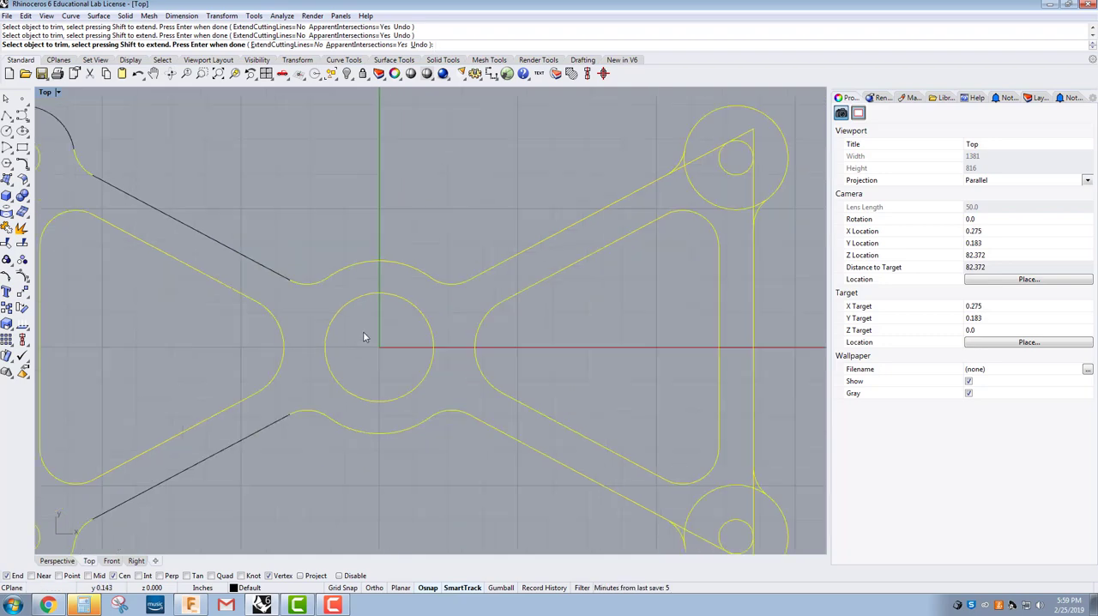
# Step: Trim the excess triangle and outer circle segments inside the part's lower-right corner, leaving the fillets and hole
pyautogui.scroll(-2, 570, 459)
pyautogui.scroll(8, 586, 423)
pyautogui.moveTo(552, 416); pyautogui.dragTo(527, 475)
pyautogui.moveTo(663, 533); pyautogui.dragTo(671, 478)
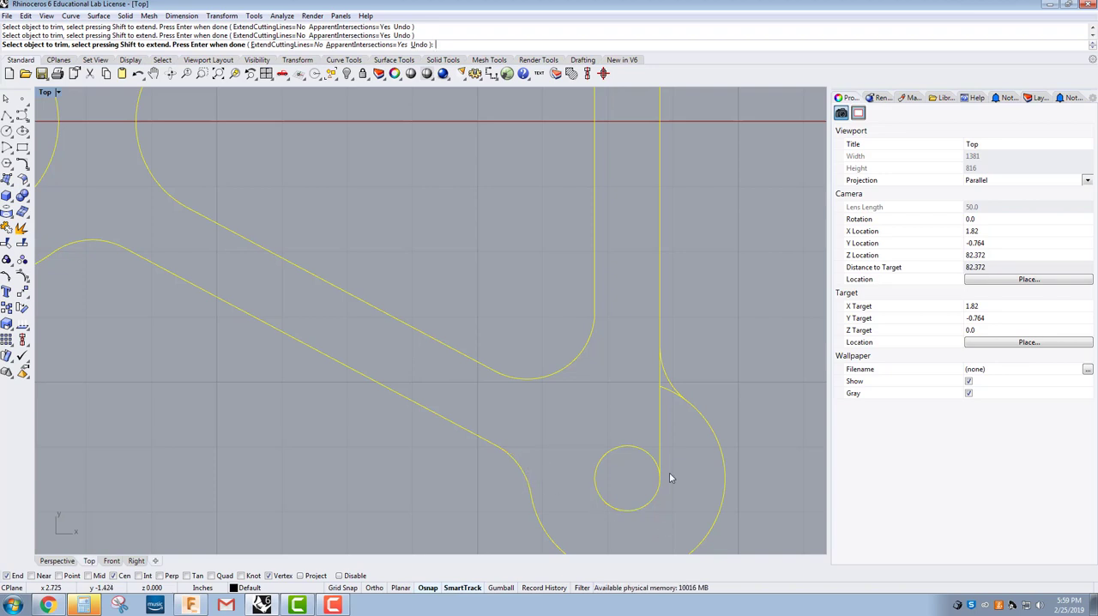
pyautogui.click(660, 439)
pyautogui.click(661, 388)
pyautogui.click(660, 384)
# Step: Trim the remaining triangle and outer circle segments in the part's upper-right corner and finish the Trim command
pyautogui.scroll(-14, 536, 396)
pyautogui.scroll(6, 537, 301)
pyautogui.scroll(6, 538, 305)
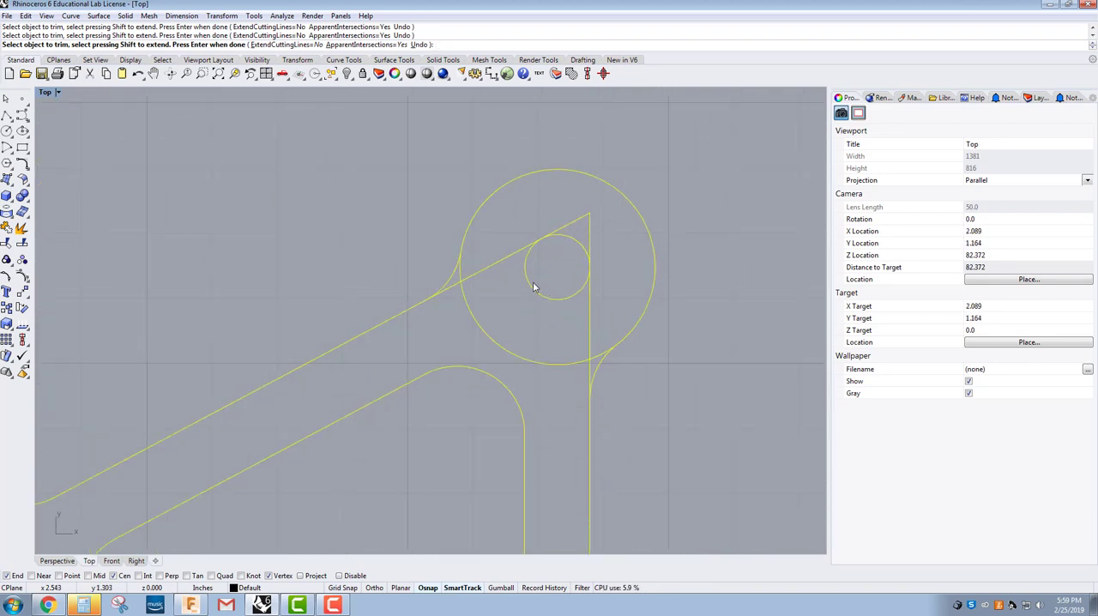
pyautogui.click(464, 301)
pyautogui.moveTo(587, 350); pyautogui.dragTo(586, 349)
pyautogui.click(591, 360)
pyautogui.click(592, 361)
pyautogui.click(591, 368)
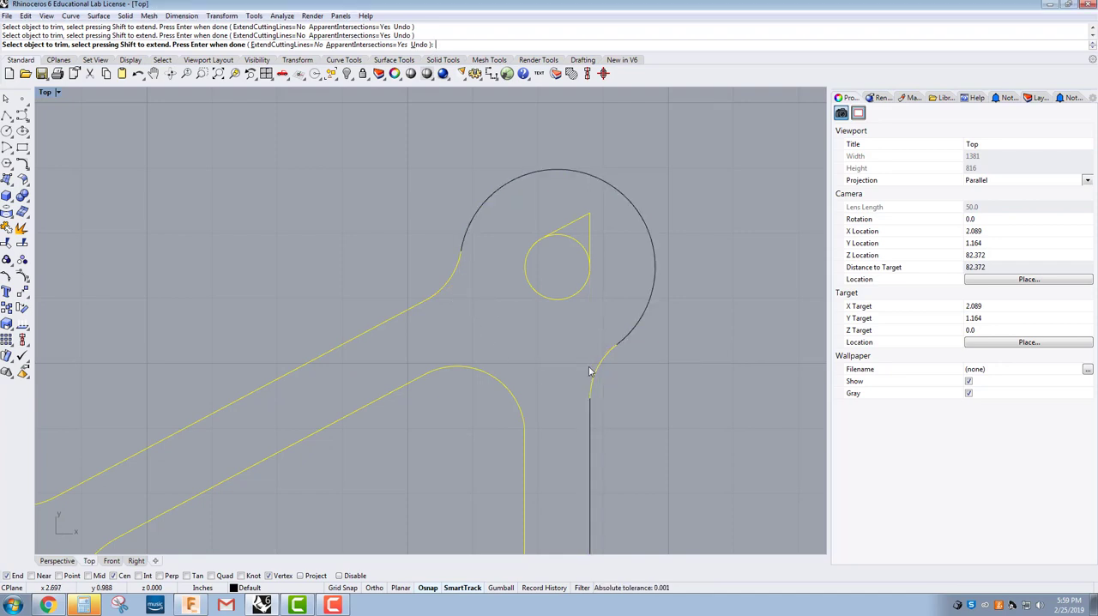
pyautogui.scroll(-5, 597, 317)
pyautogui.press('Return')
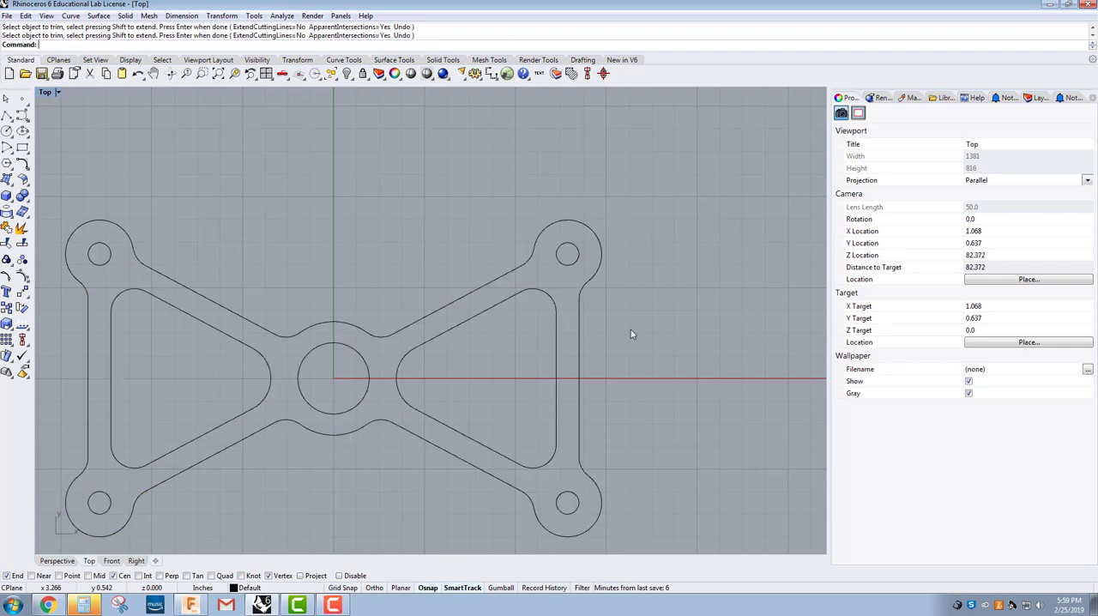
# Step: Check the outline's individual segments around the centre arc, the lower-right corner and the right side by selecting them separately
pyautogui.scroll(-4, 631, 330)
pyautogui.moveTo(527, 389); pyautogui.dragTo(429, 390, button='right')
pyautogui.scroll(5, 443, 378)
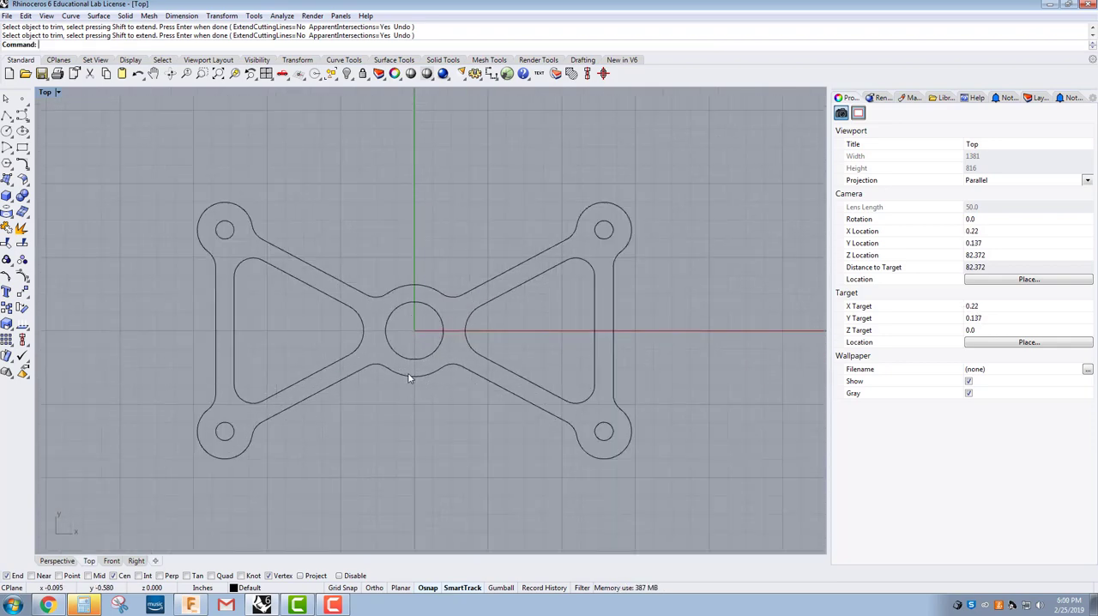
pyautogui.click(413, 376)
pyautogui.click(468, 370)
pyautogui.click(456, 387)
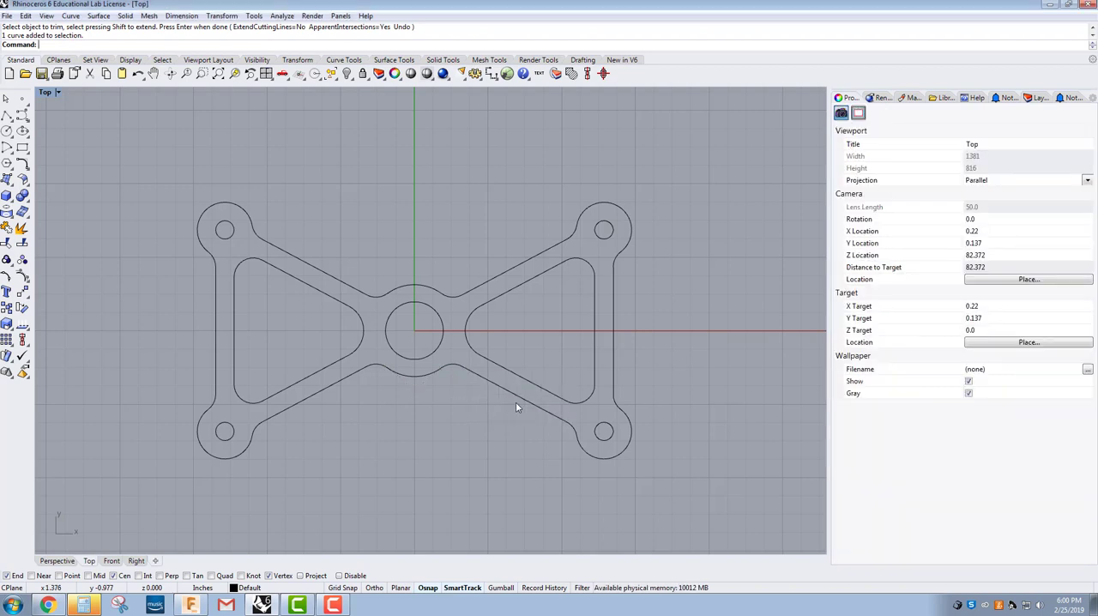
pyautogui.click(554, 416)
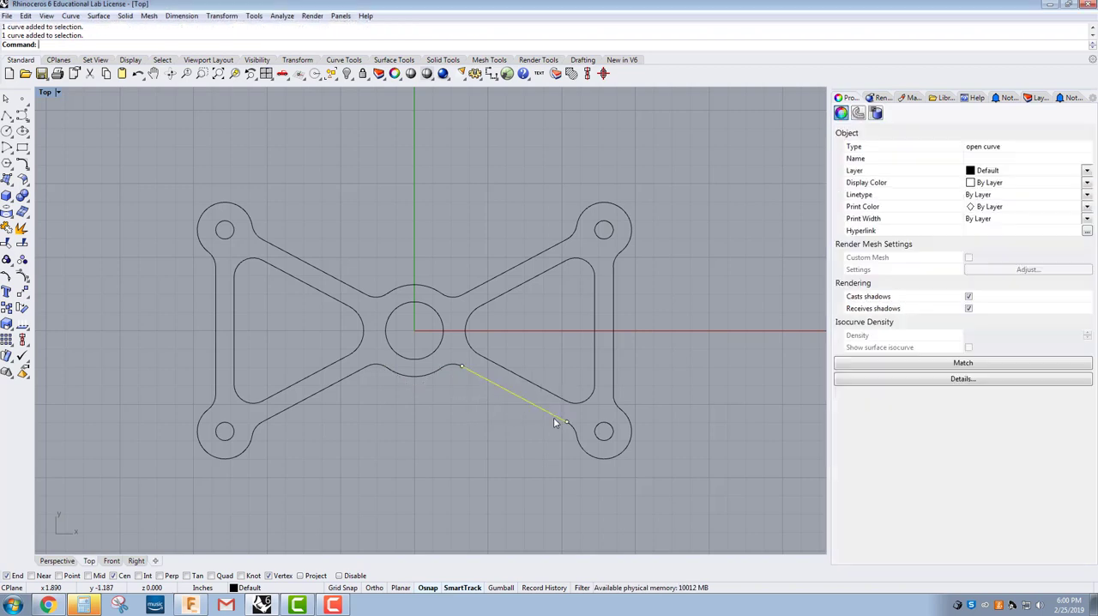
pyautogui.click(586, 454)
pyautogui.click(615, 404)
pyautogui.click(614, 383)
pyautogui.click(663, 362)
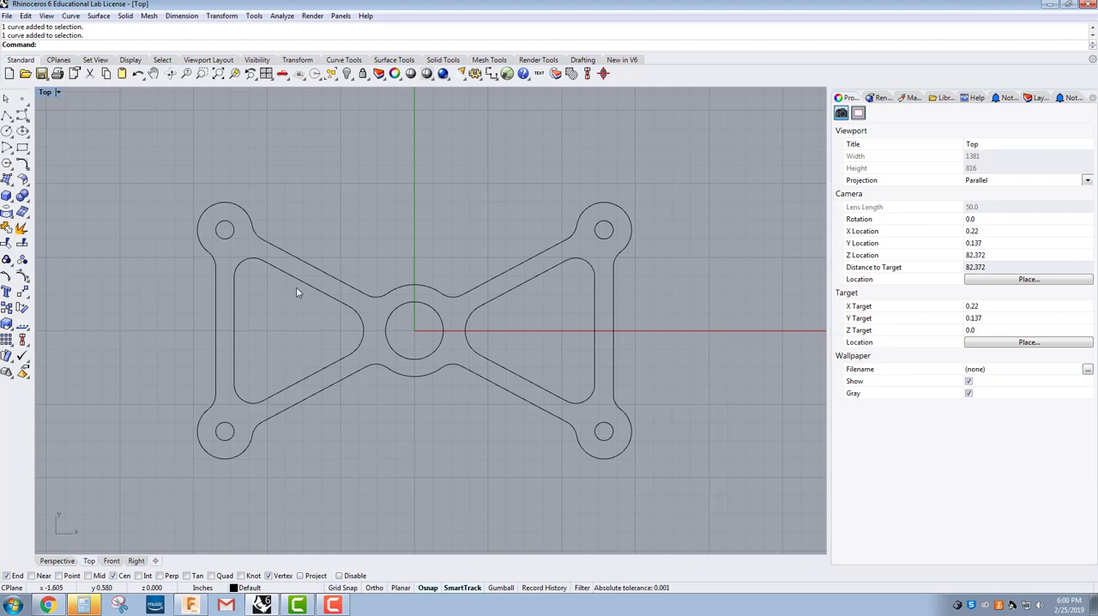
# Step: Try selecting the part's curves all at once, with an enclosing window and with a crossing window
pyautogui.hotkey('ctrl', 'a')
pyautogui.click(146, 177)
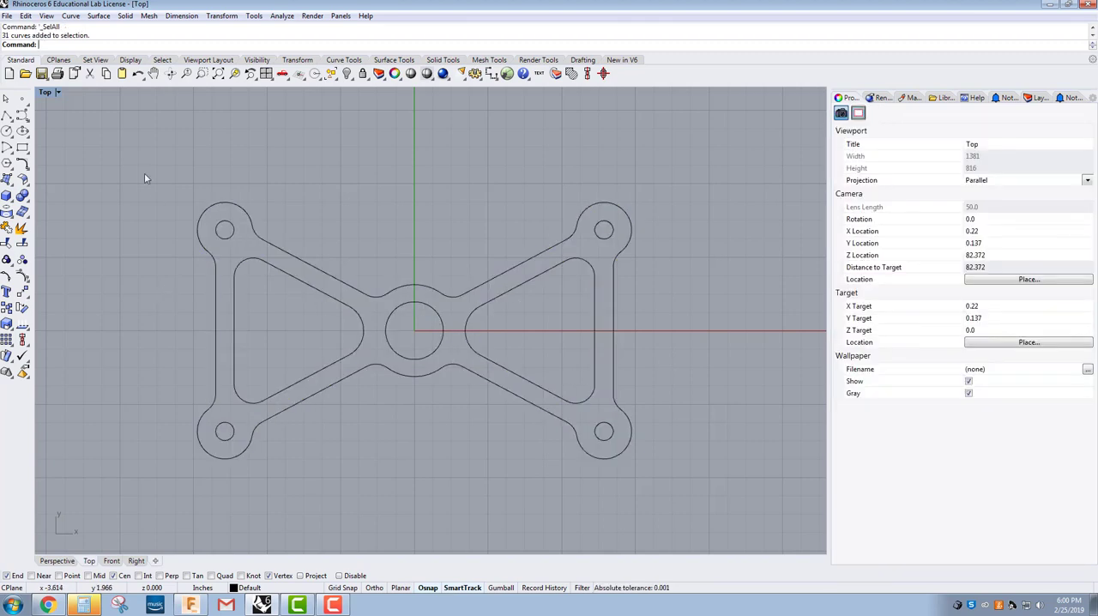
pyautogui.moveTo(135, 135); pyautogui.dragTo(213, 316)
pyautogui.click(727, 519)
pyautogui.moveTo(762, 513); pyautogui.dragTo(508, 398)
pyautogui.click(149, 168)
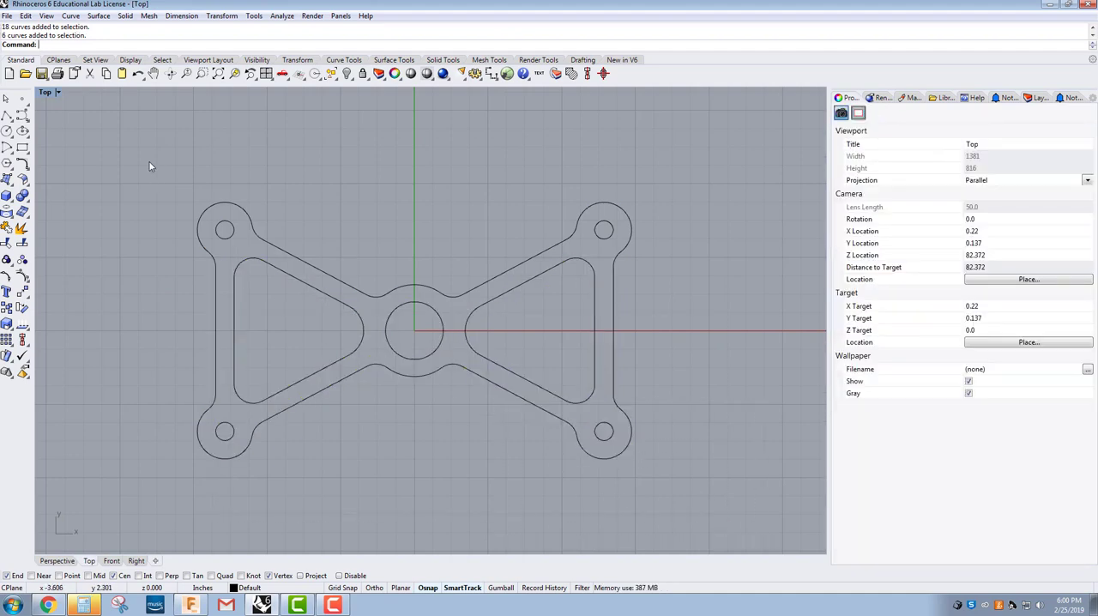
# Step: Select all the part's curves and join them into closed curves
pyautogui.moveTo(149, 161); pyautogui.dragTo(677, 504)
pyautogui.click(709, 481)
pyautogui.click(153, 167)
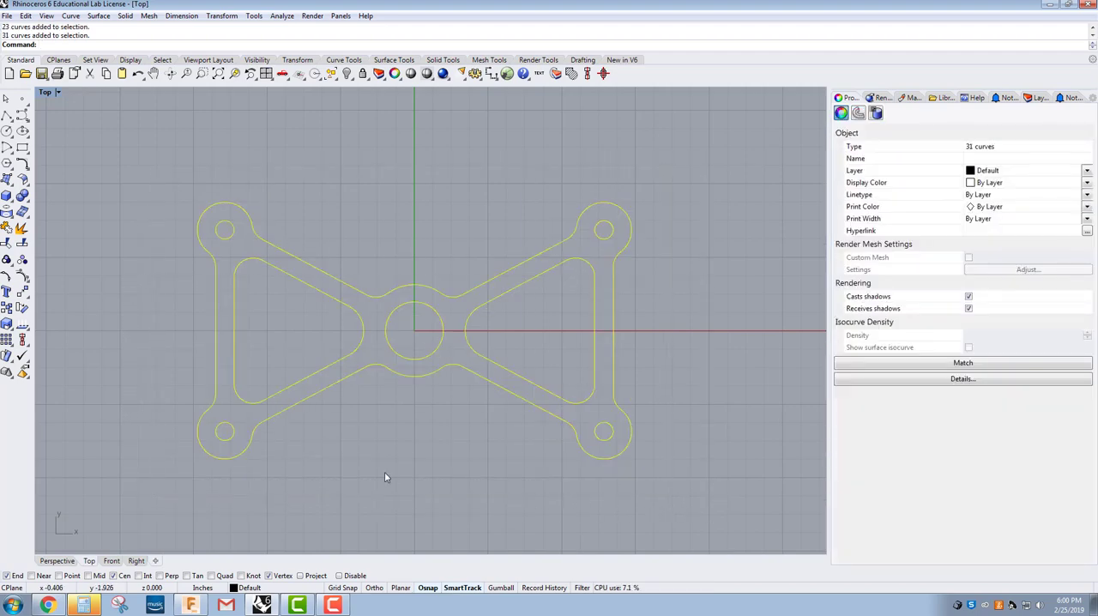
pyautogui.click(6, 228)
# Step: Check the joined outline, triangular cut-outs, centre hole and upper-right corner hole by selecting each curve
pyautogui.click(330, 273)
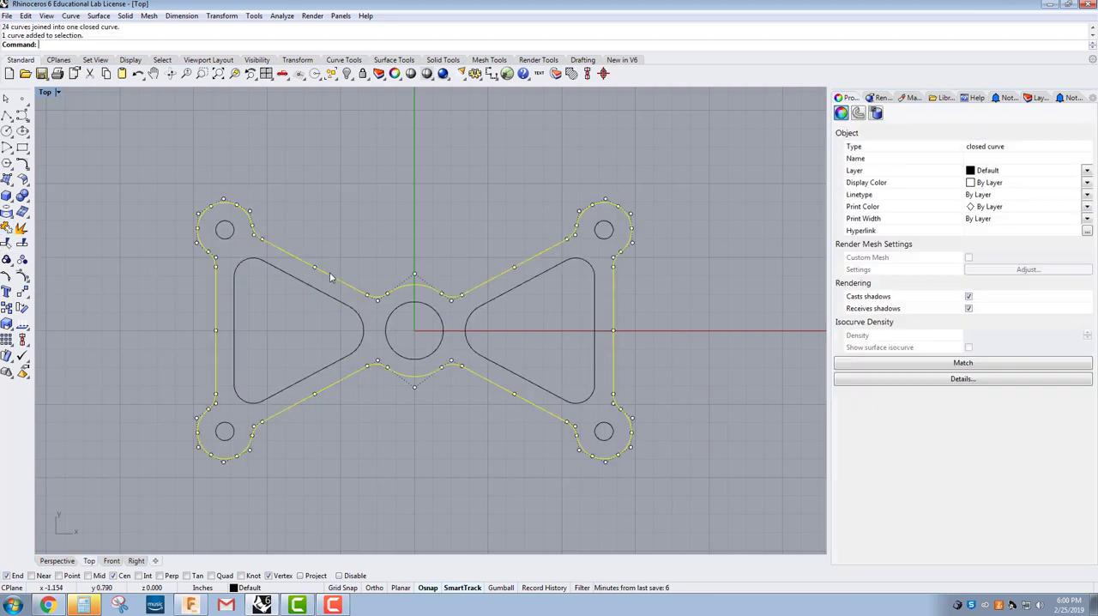
pyautogui.click(324, 293)
pyautogui.click(393, 312)
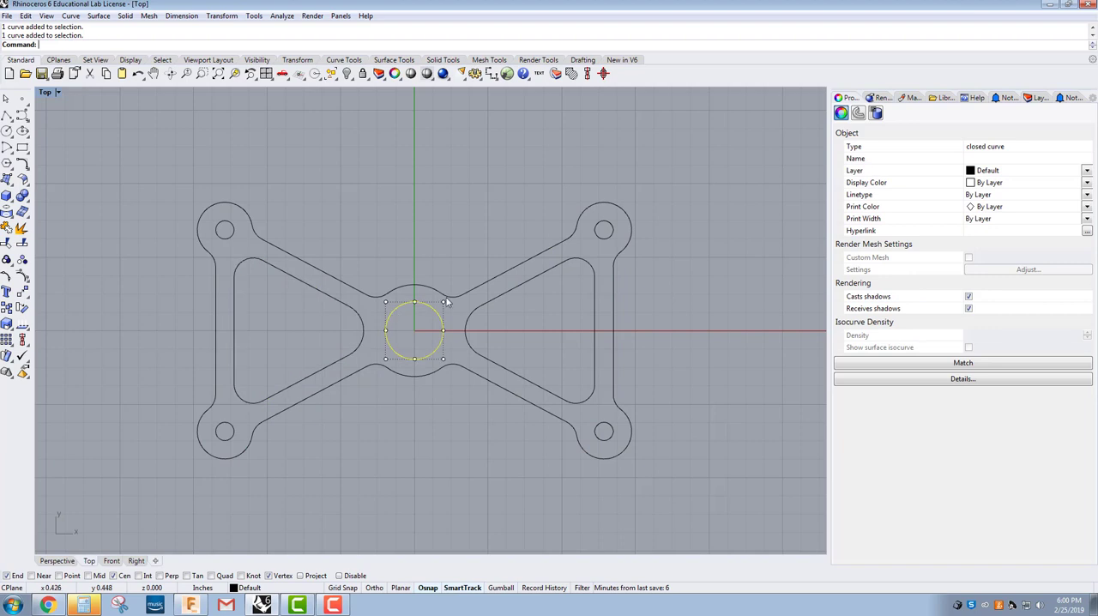
pyautogui.click(447, 296)
pyautogui.click(473, 313)
pyautogui.click(539, 322)
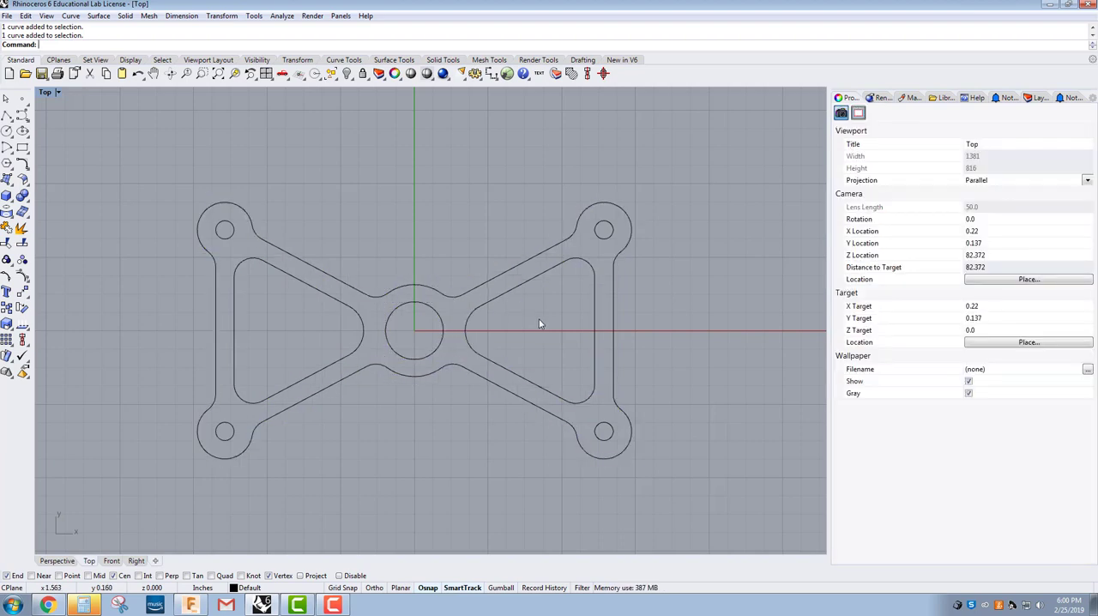
pyautogui.click(600, 298)
pyautogui.click(614, 298)
pyautogui.click(611, 249)
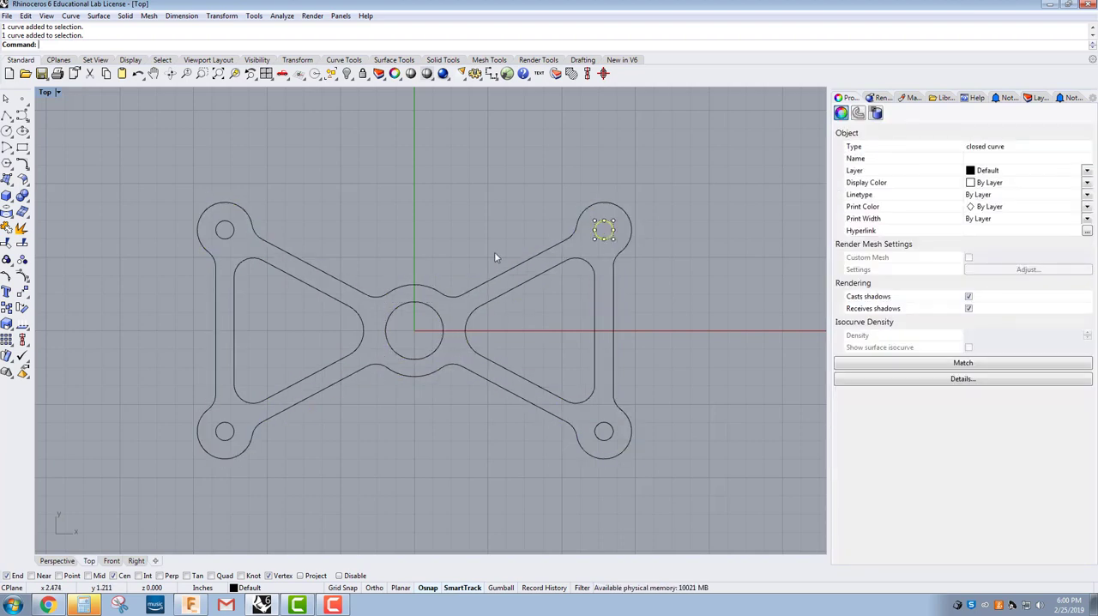
# Step: Group all the closed curves of the part, including the outline, triangular cut-outs and holes
pyautogui.moveTo(197, 227); pyautogui.dragTo(678, 496)
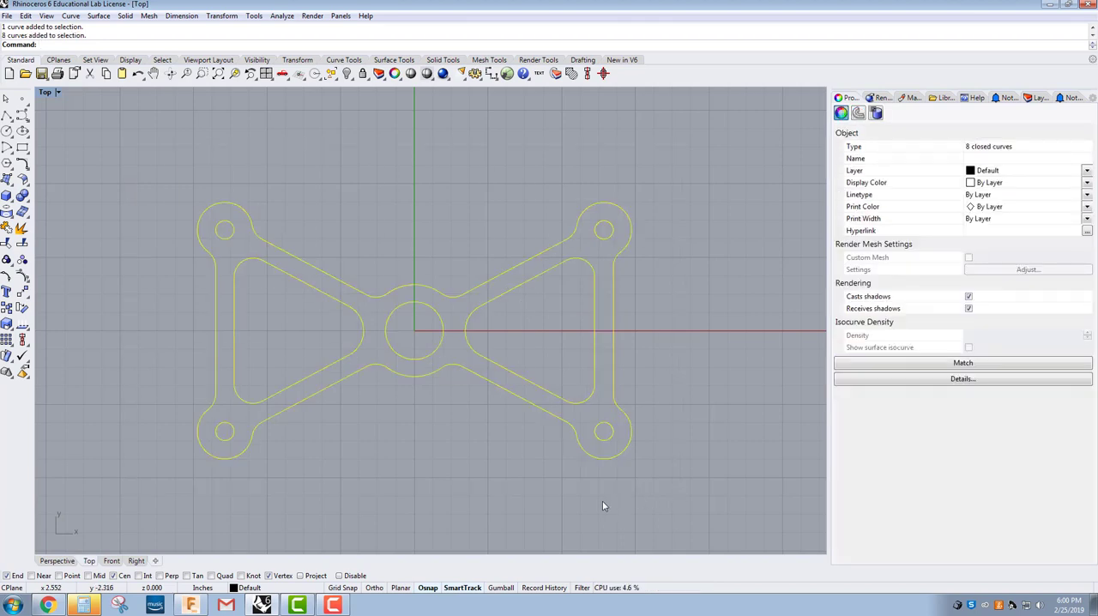
pyautogui.click(6, 261)
pyautogui.click(368, 419)
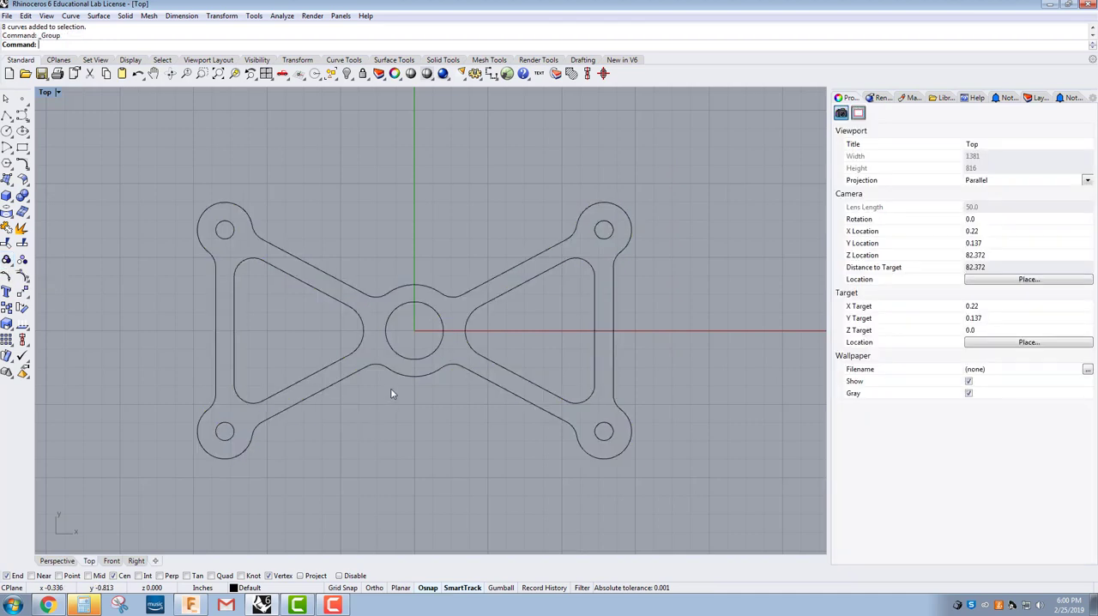
# Step: Check that the part selects as one group by picking its outline, and clear the selection
pyautogui.click(408, 381)
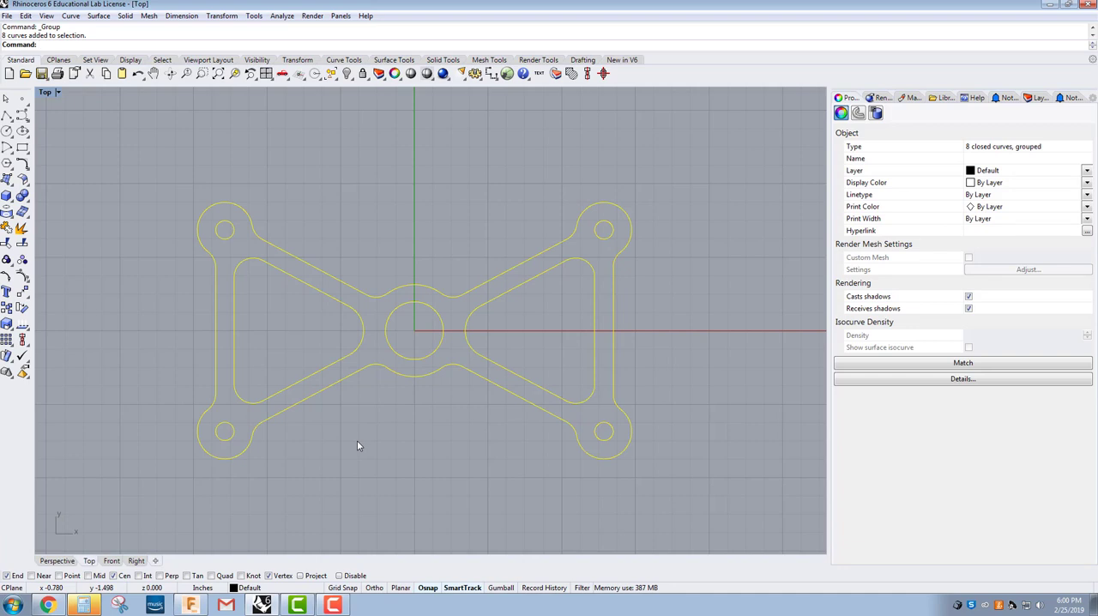
pyautogui.click(376, 455)
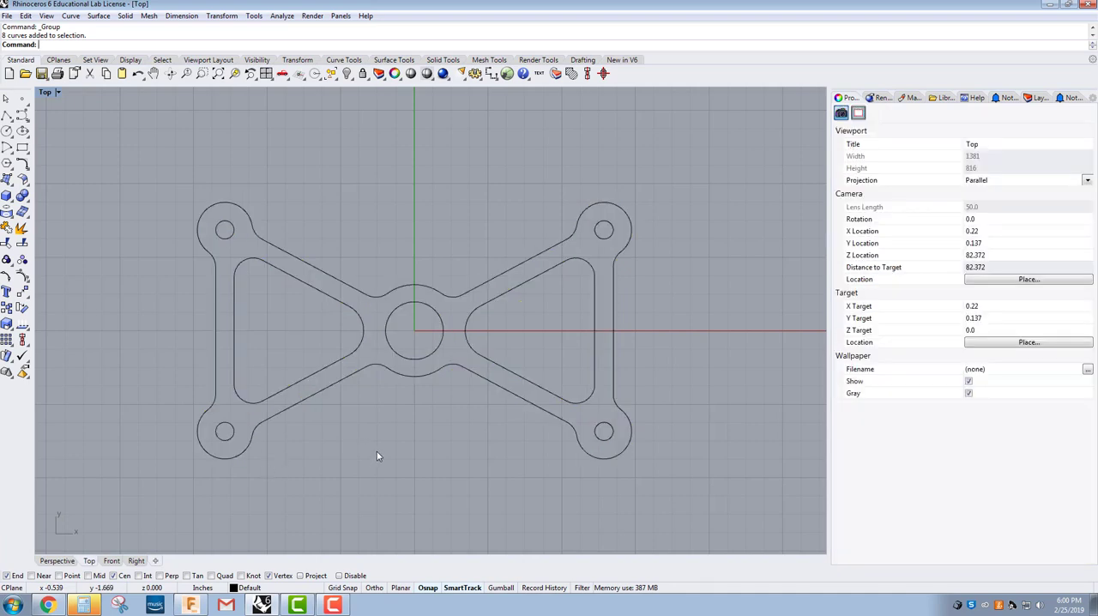
pyautogui.moveTo(377, 455); pyautogui.dragTo(399, 435, button='right')
pyautogui.click(440, 369)
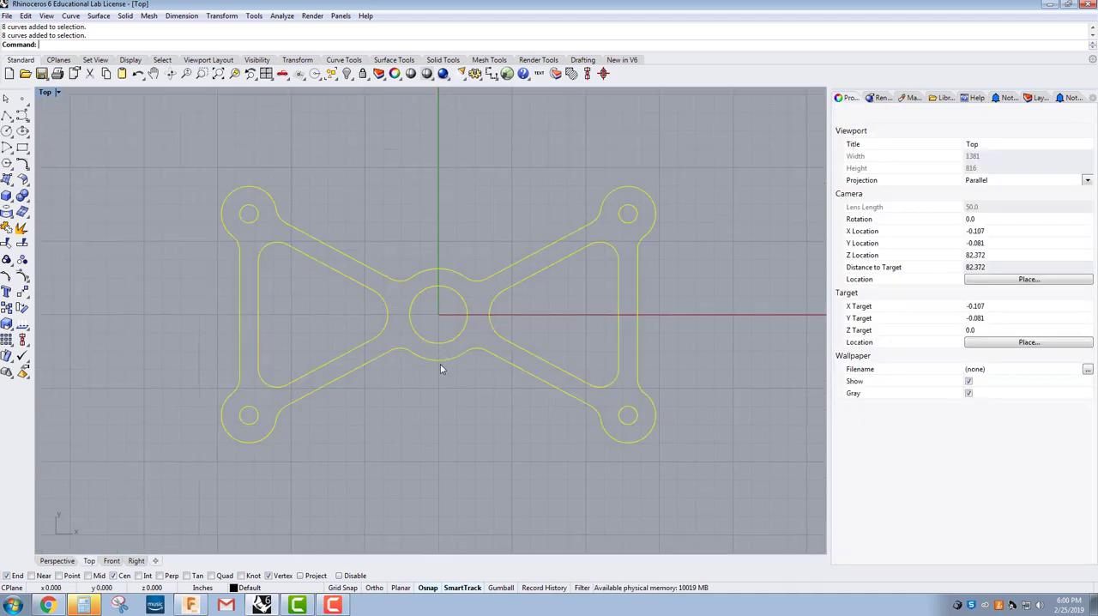
pyautogui.click(427, 428)
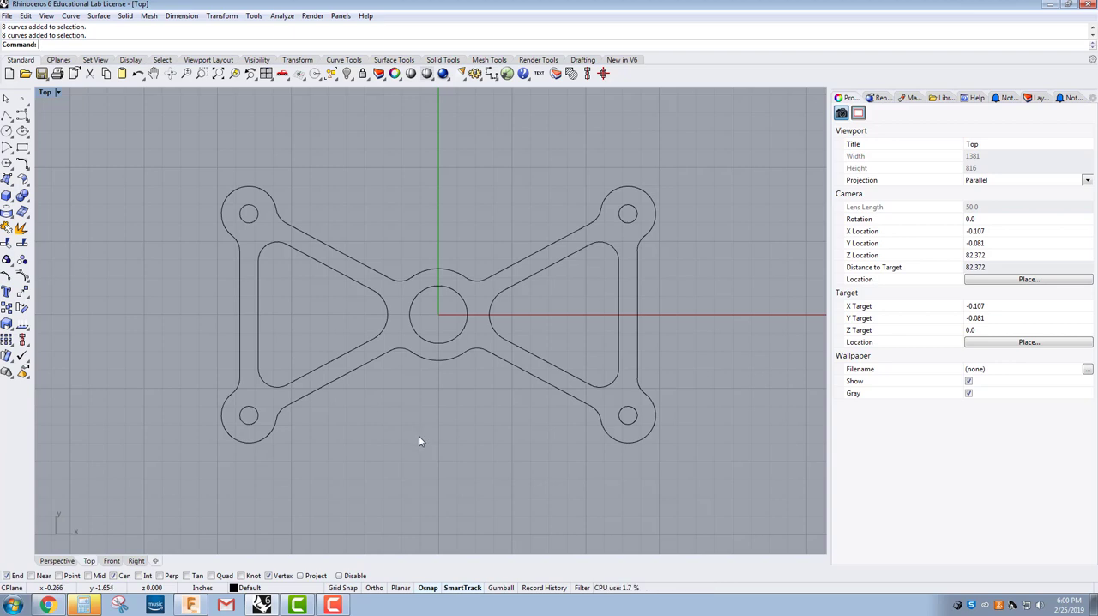
# Step: Make Layer 01 the current layer and clear the selection of the part
pyautogui.scroll(-2, 419, 438)
pyautogui.moveTo(411, 444); pyautogui.dragTo(369, 467, button='right')
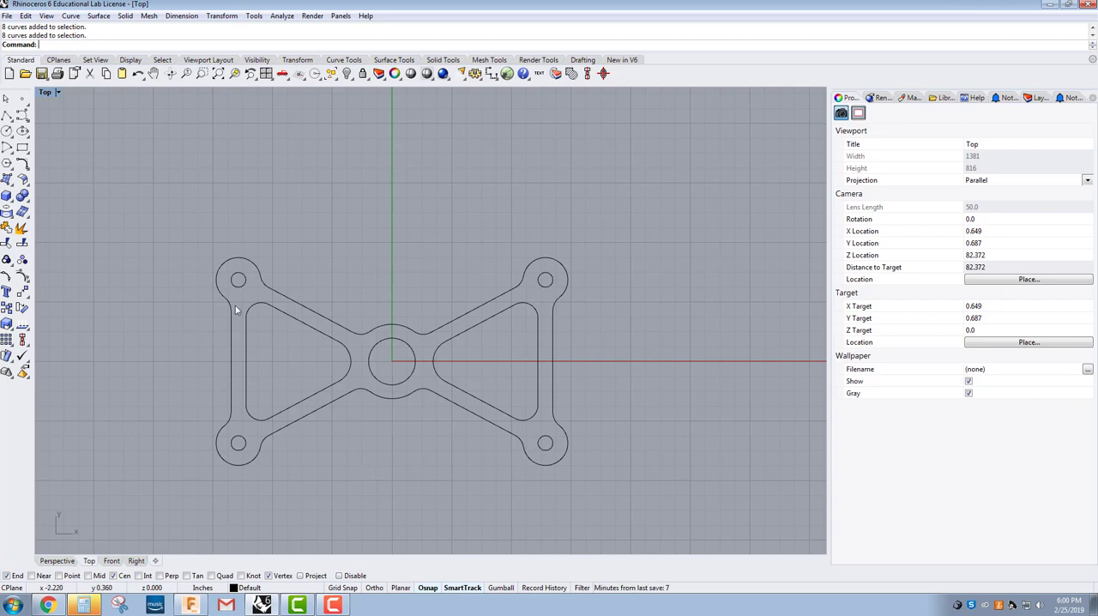
pyautogui.moveTo(185, 222); pyautogui.dragTo(587, 482)
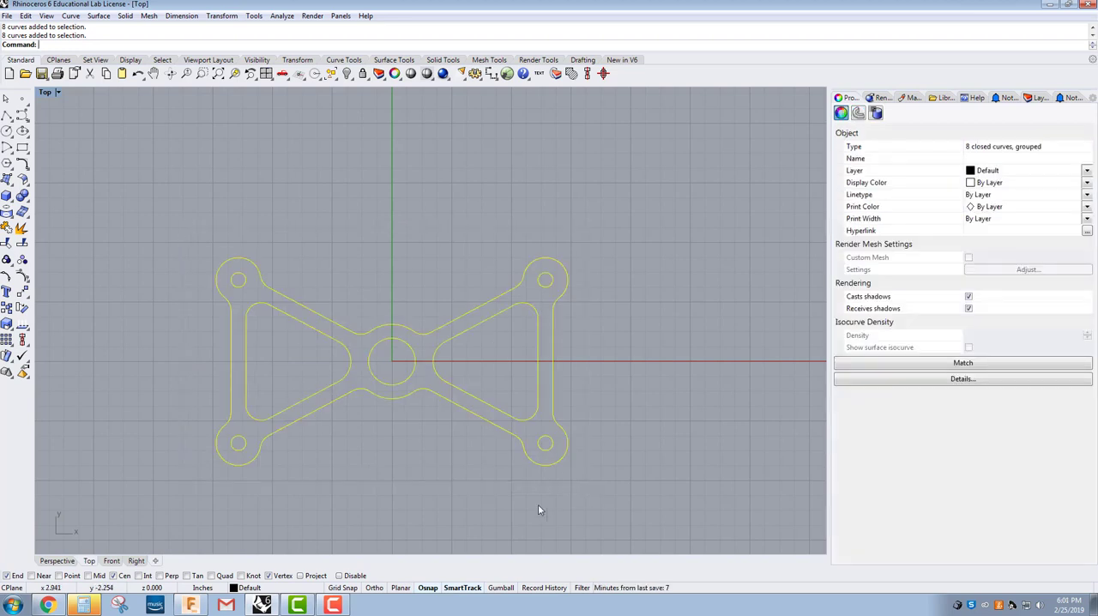
pyautogui.click(257, 588)
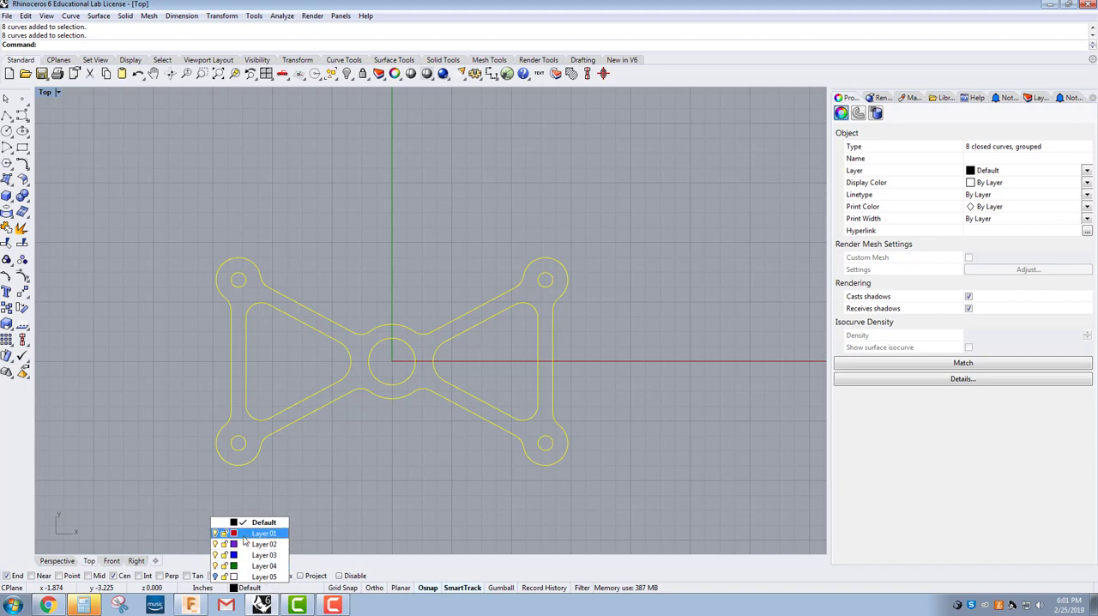
pyautogui.click(243, 533)
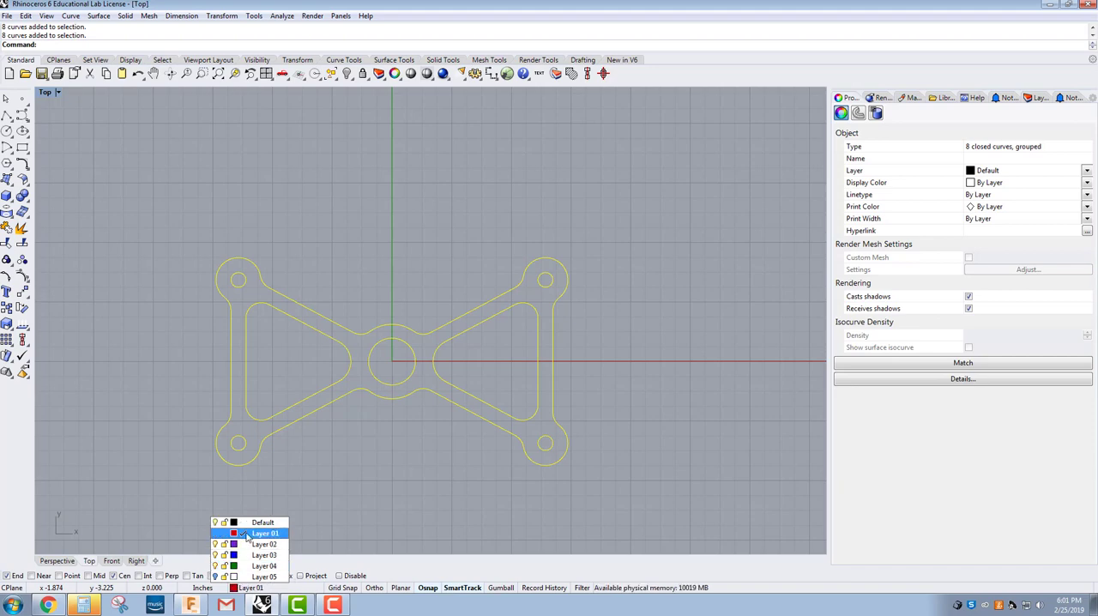
pyautogui.click(322, 522)
# Step: Move the grouped part to Layer 01
pyautogui.moveTo(184, 215); pyautogui.dragTo(600, 501)
pyautogui.click(261, 588)
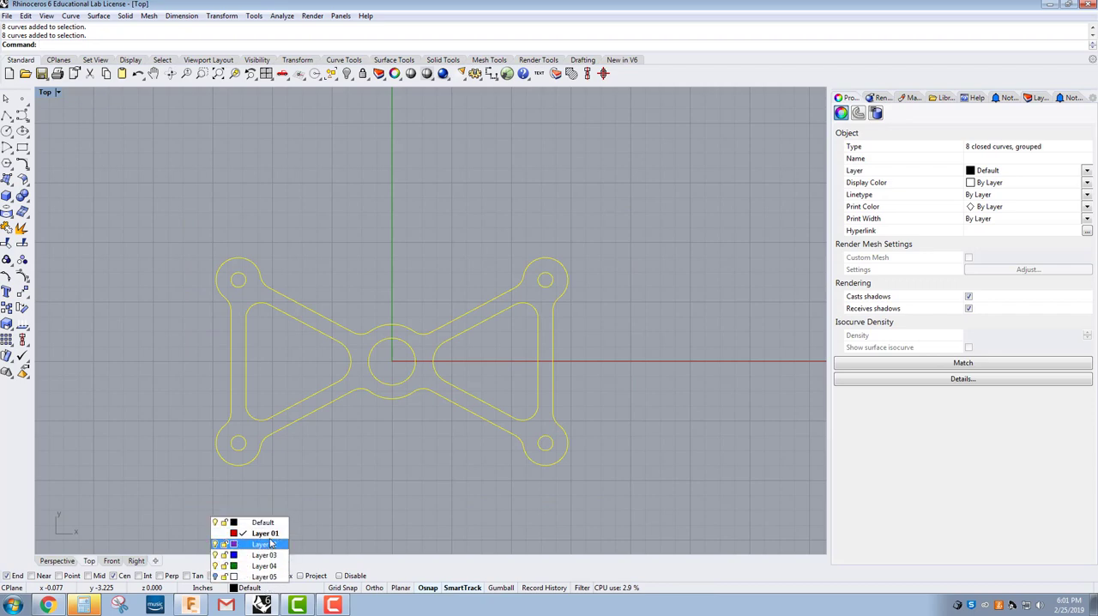
pyautogui.click(247, 534)
pyautogui.click(302, 437)
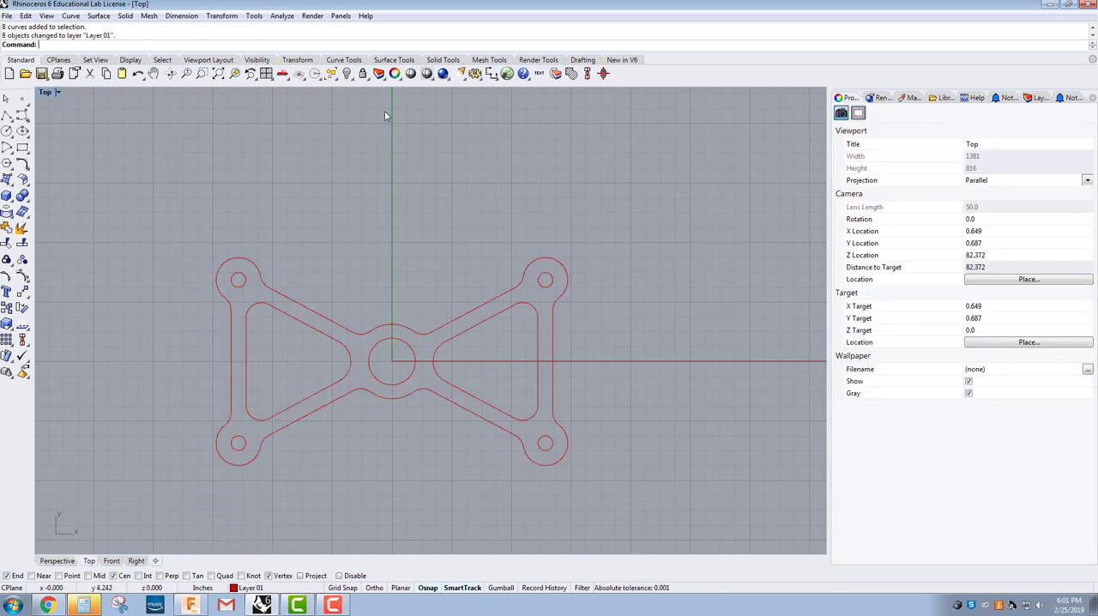
# Step: Show the layer list and change Layer 01's colour to Red
pyautogui.click(378, 72)
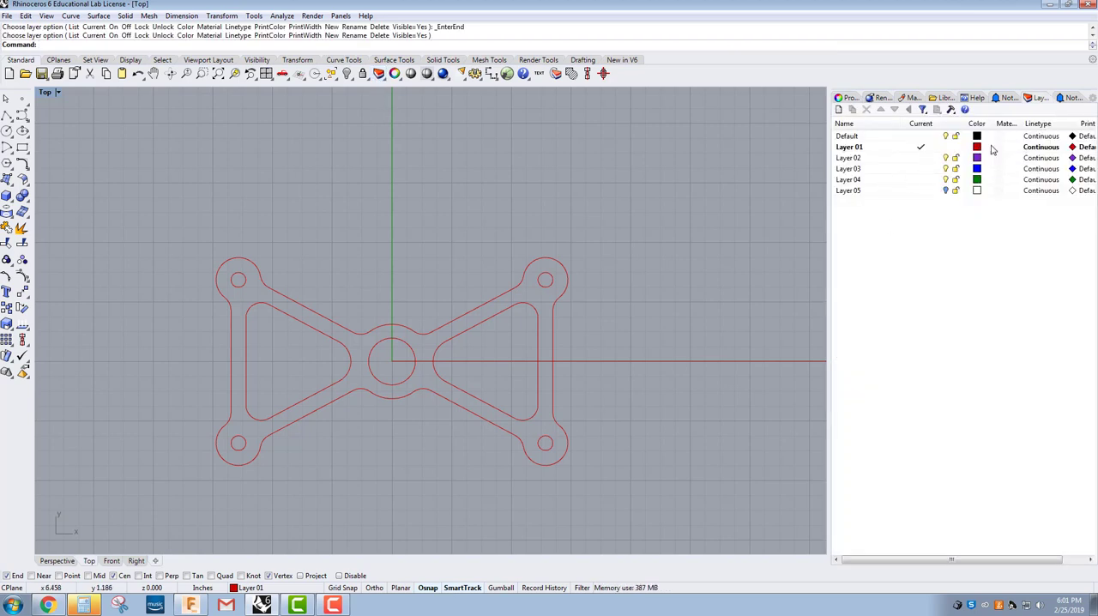
pyautogui.click(234, 590)
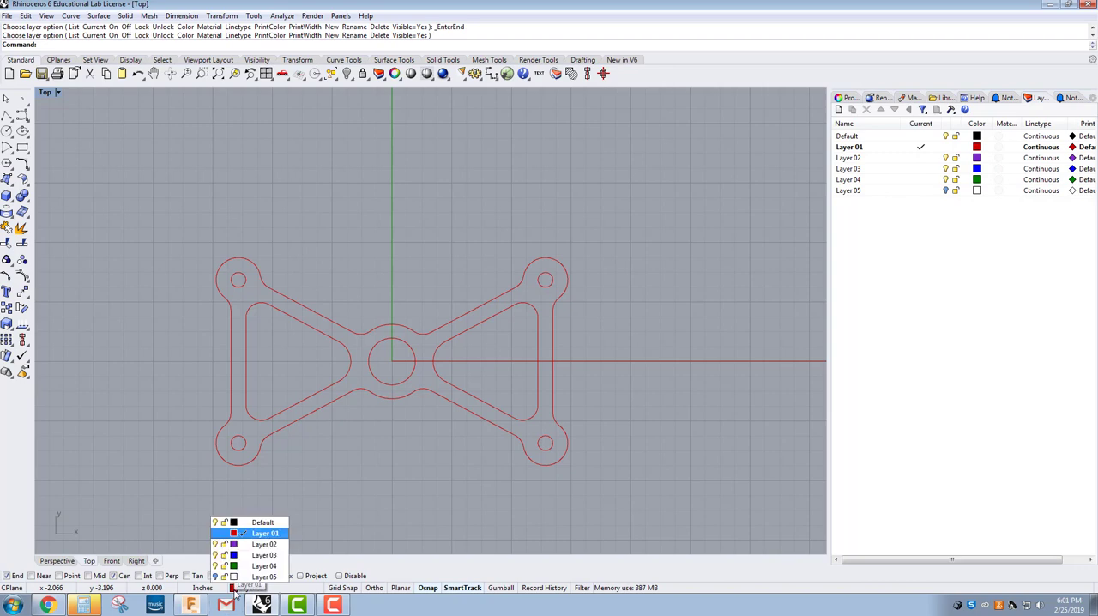
pyautogui.click(233, 533)
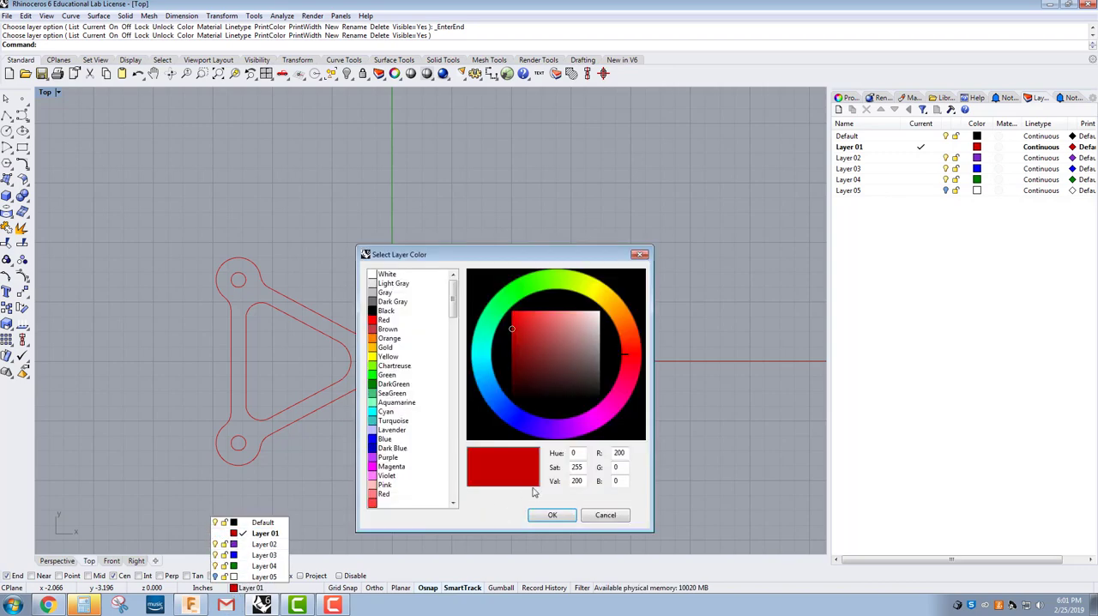
pyautogui.click(384, 321)
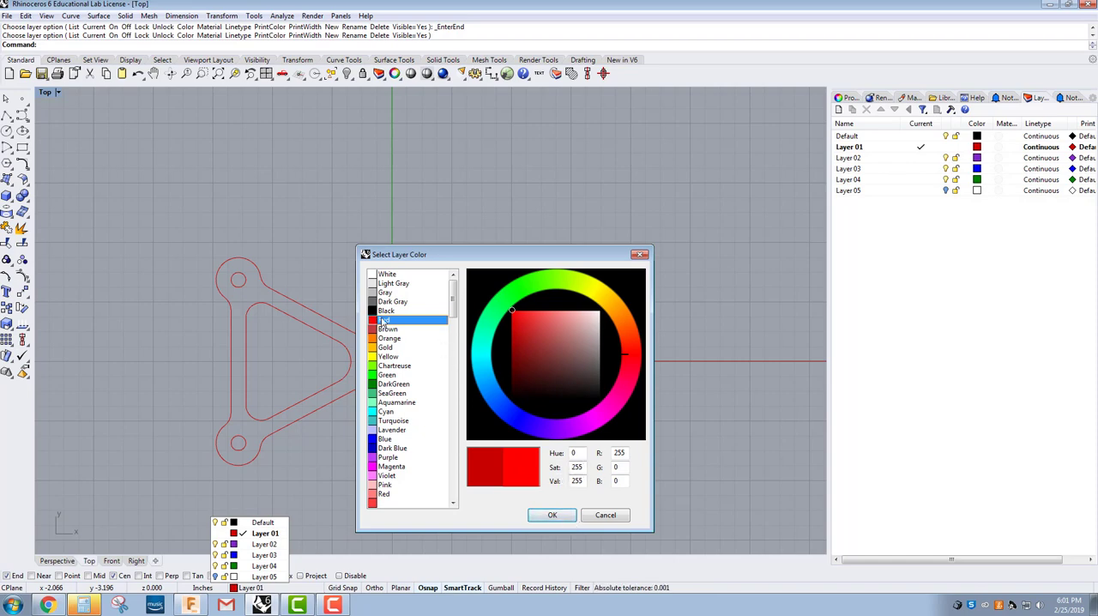
pyautogui.click(559, 515)
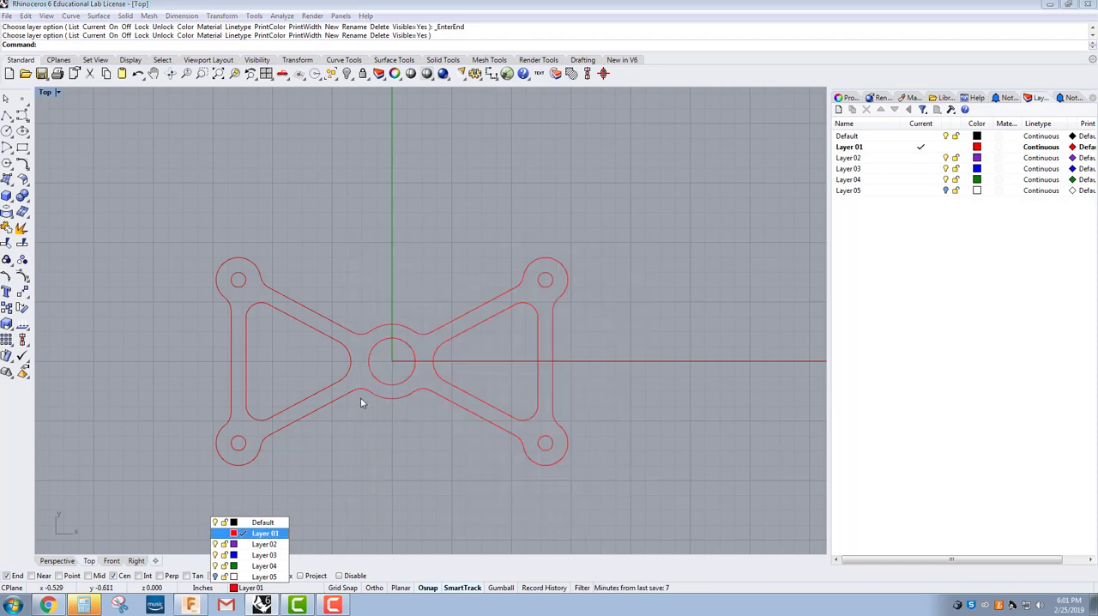
# Step: Move the grouped part back to the Default layer and deselect it
pyautogui.moveTo(349, 445); pyautogui.dragTo(351, 419, button='right')
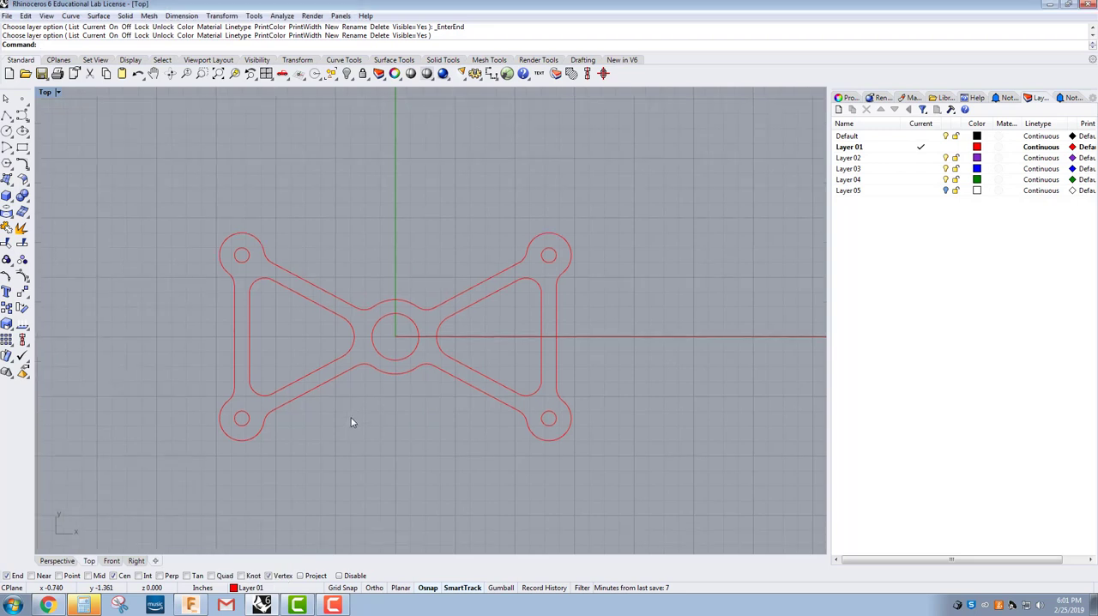
pyautogui.click(244, 588)
pyautogui.moveTo(204, 198); pyautogui.dragTo(589, 490)
pyautogui.click(250, 588)
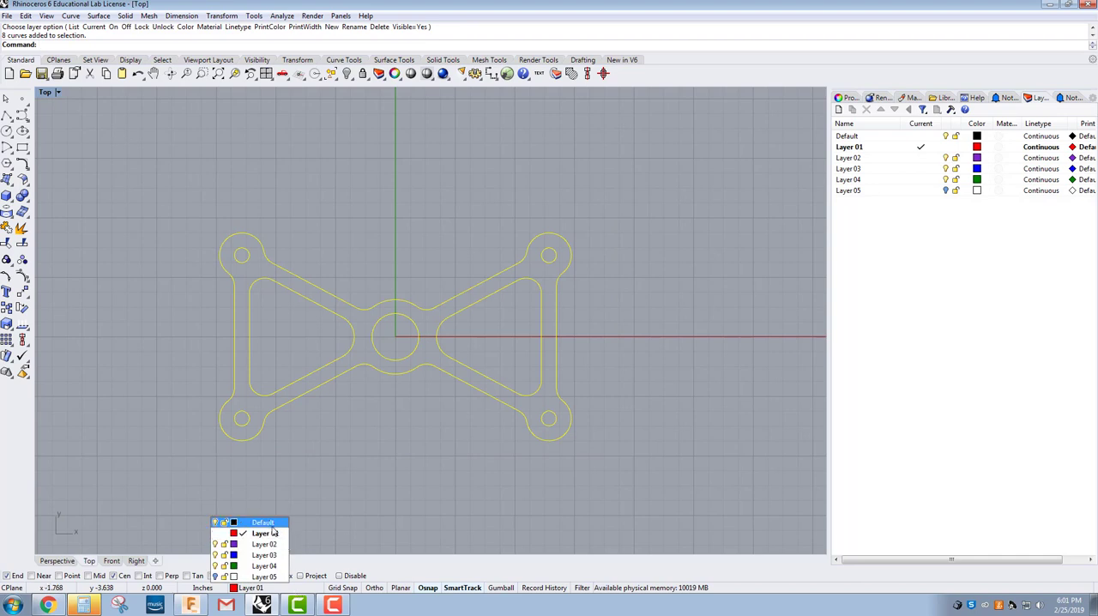
pyautogui.click(268, 522)
pyautogui.click(330, 467)
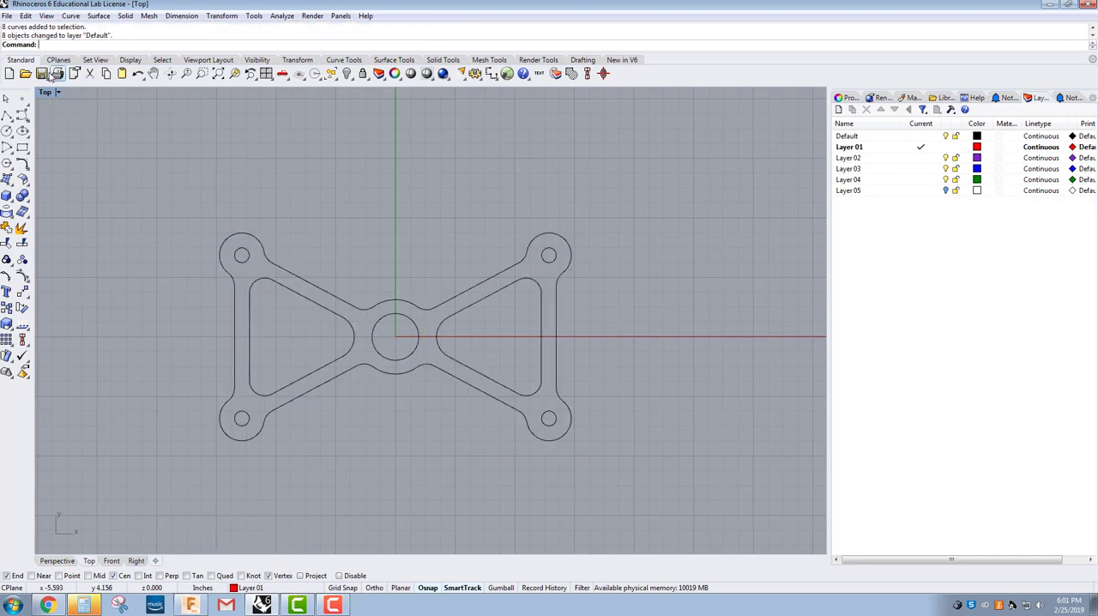
# Step: Save the drawing to the Desktop as a Rhino 6 3D model named Titan 58W
pyautogui.click(41, 73)
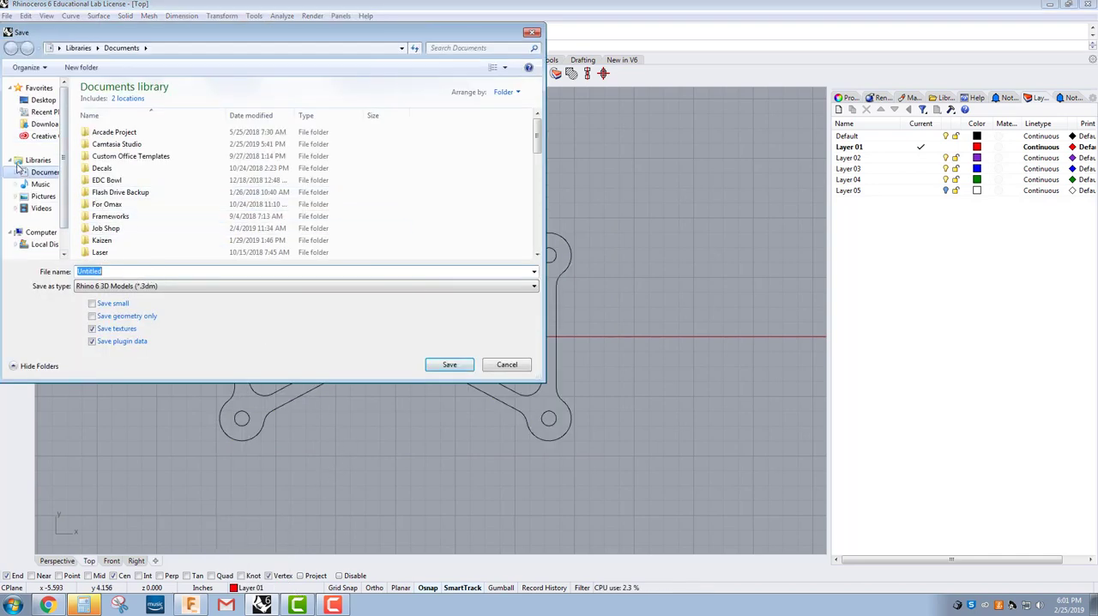
pyautogui.click(43, 100)
pyautogui.doubleClick(95, 271)
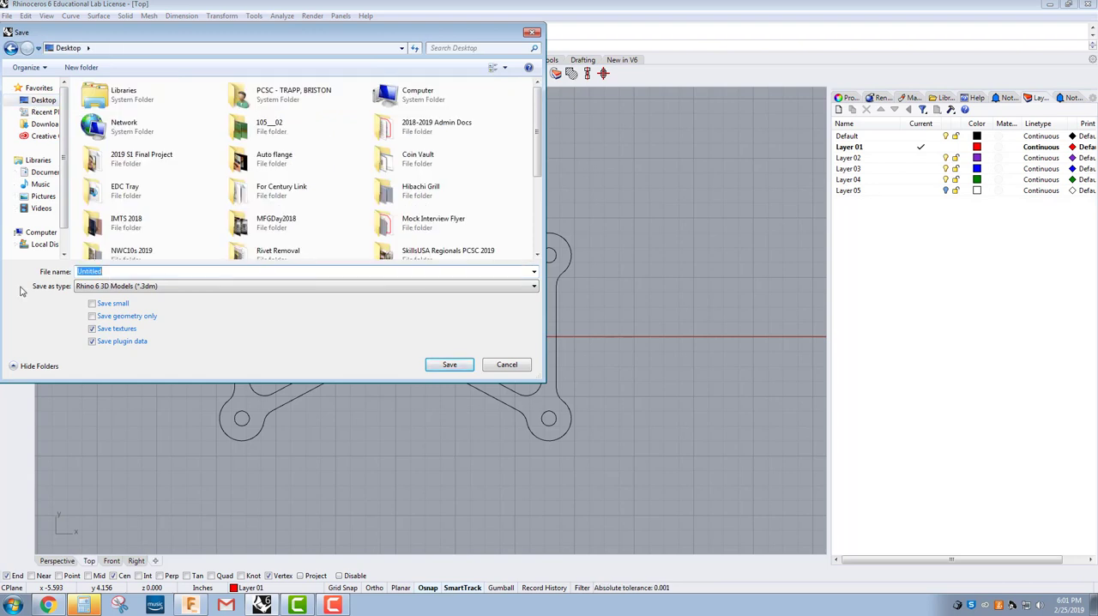
pyautogui.write('Titan 58W')
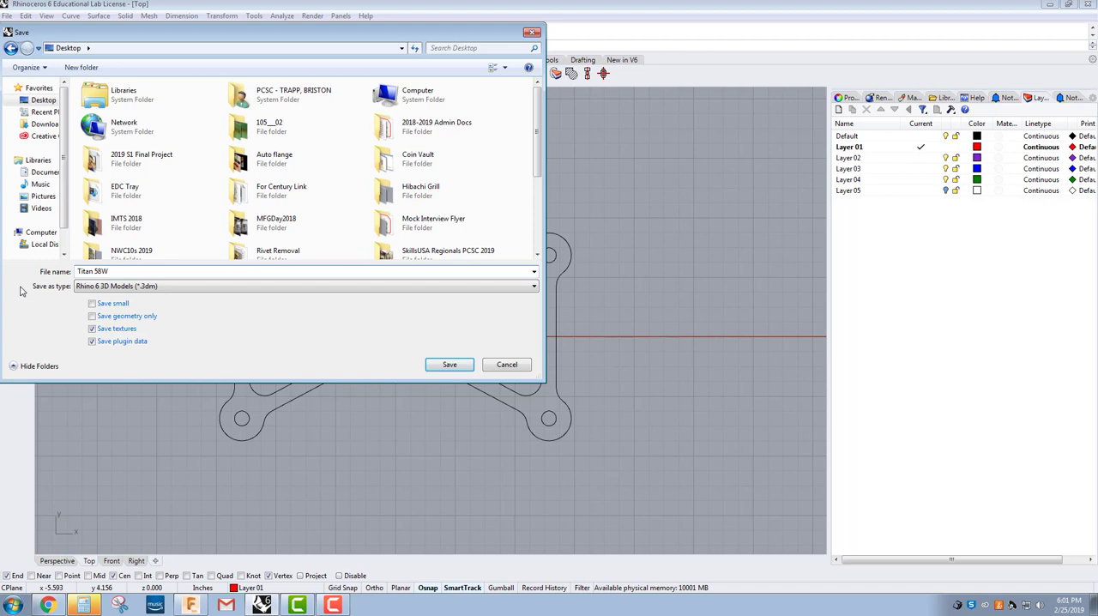
pyautogui.click(447, 365)
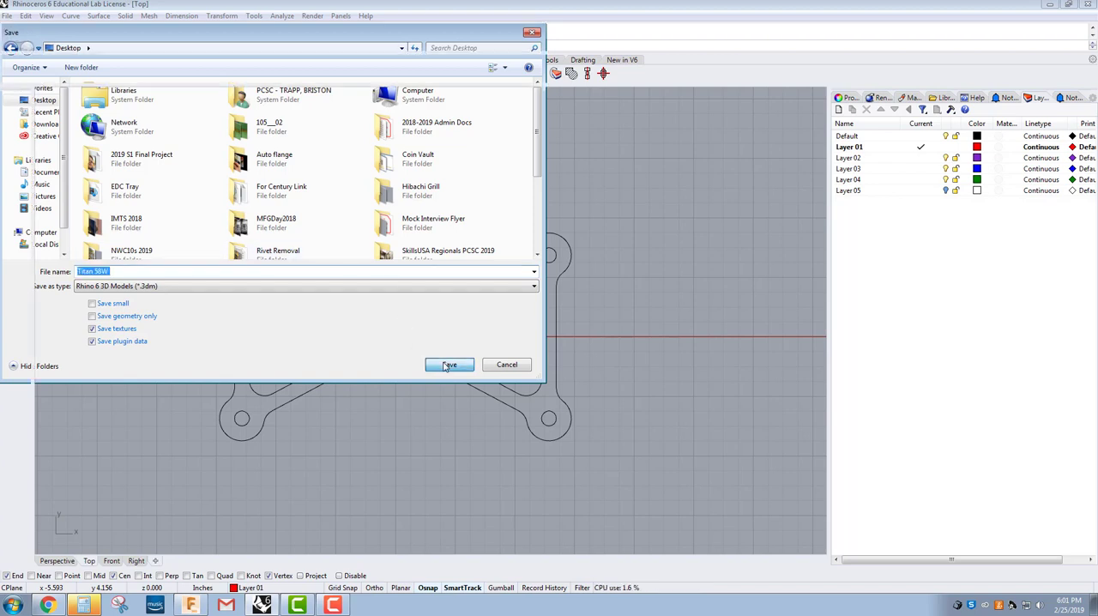
# Step: Complete the save of the Titan 58W model on the Desktop
pyautogui.click(444, 367)
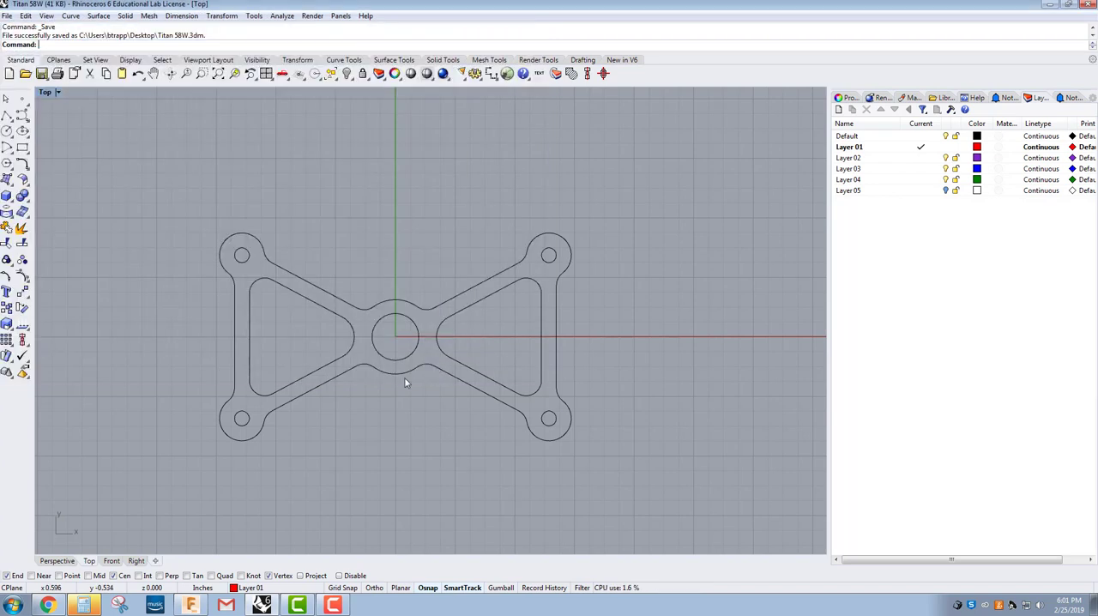
pyautogui.moveTo(350, 384); pyautogui.dragTo(348, 360, button='right')
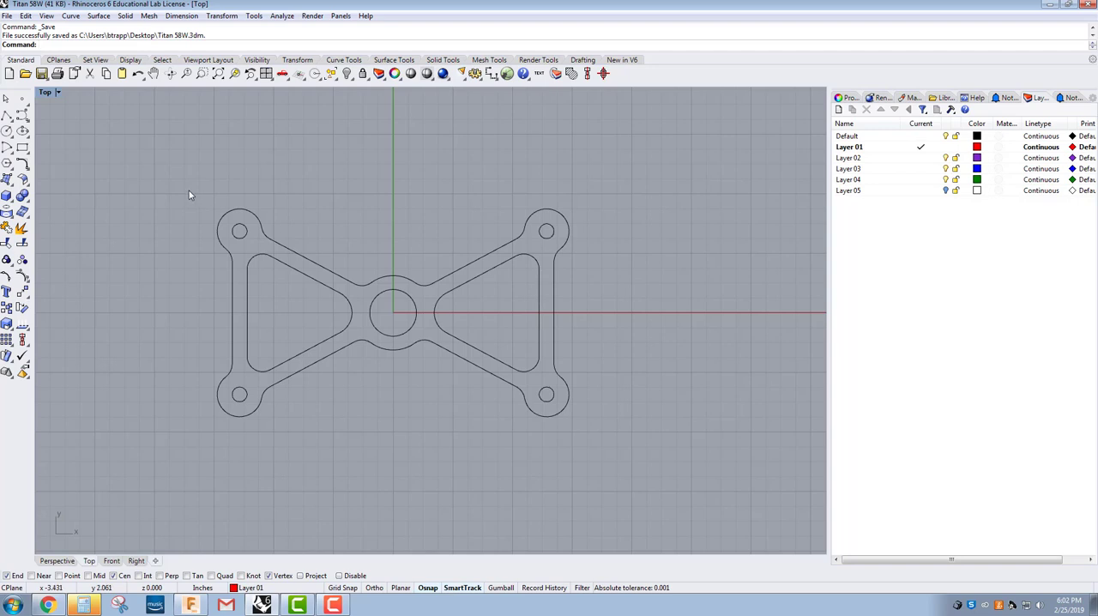
# Step: Select the whole part and set up its export as an AutoCAD Drawing Exchange file named 58W DXF on the Desktop
pyautogui.moveTo(179, 170); pyautogui.dragTo(670, 486)
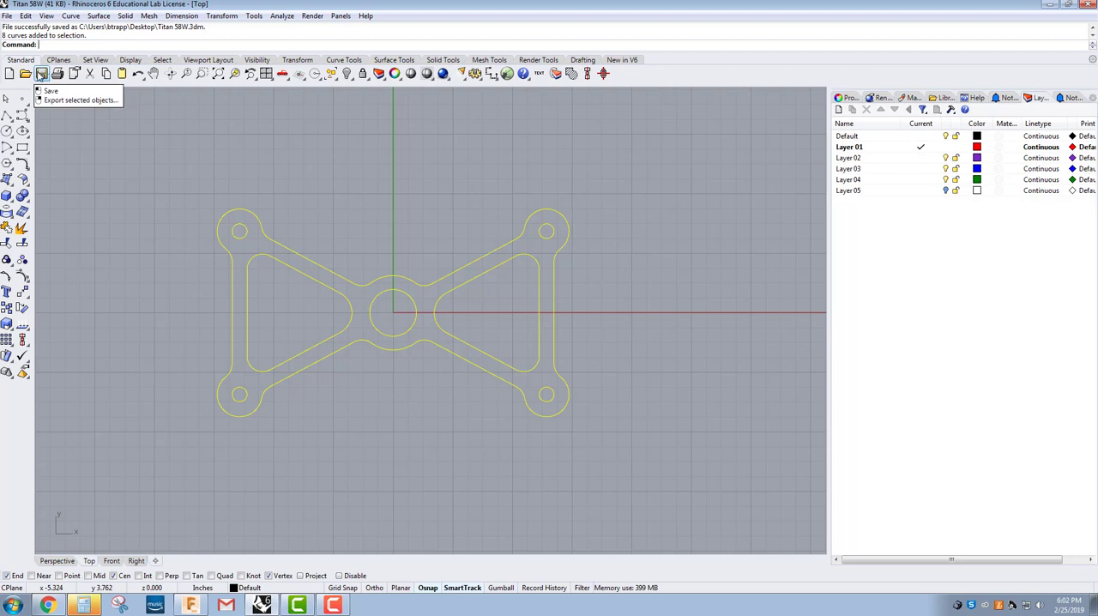
pyautogui.click(7, 16)
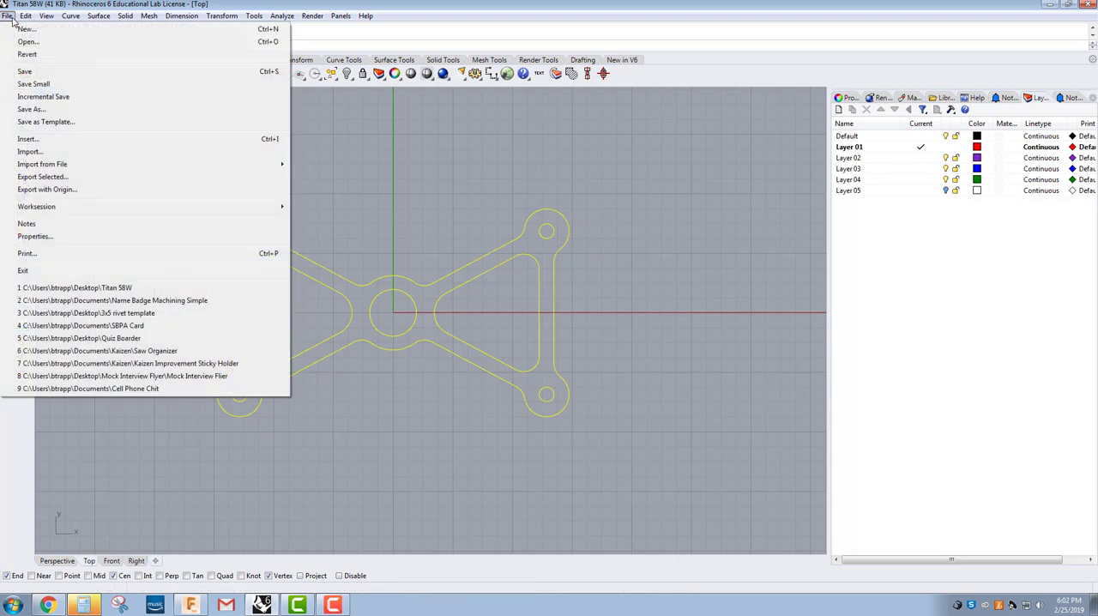
pyautogui.click(37, 178)
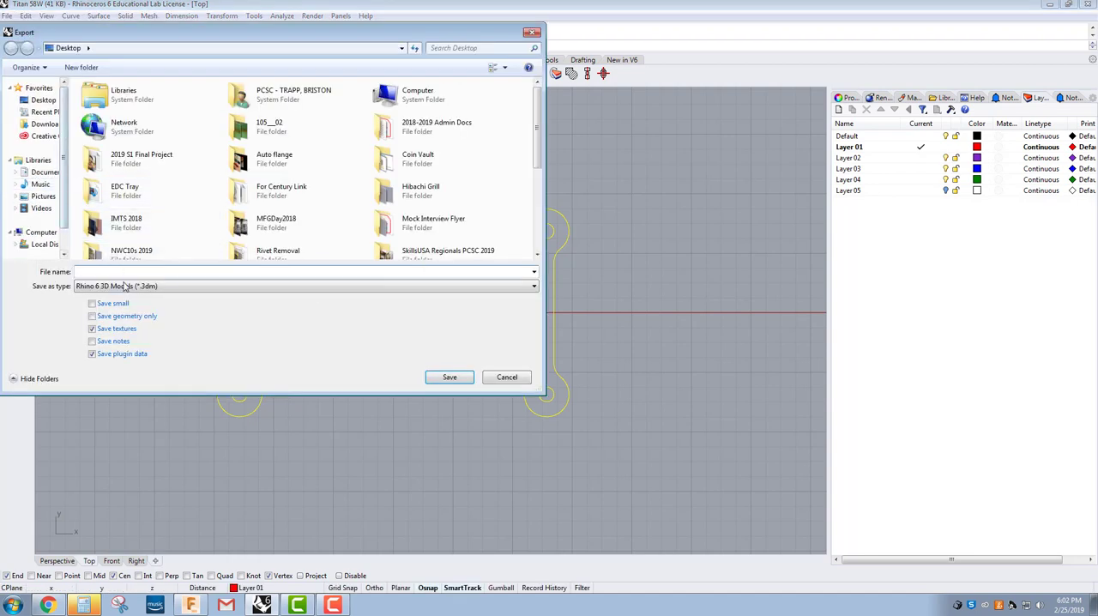
pyautogui.click(126, 287)
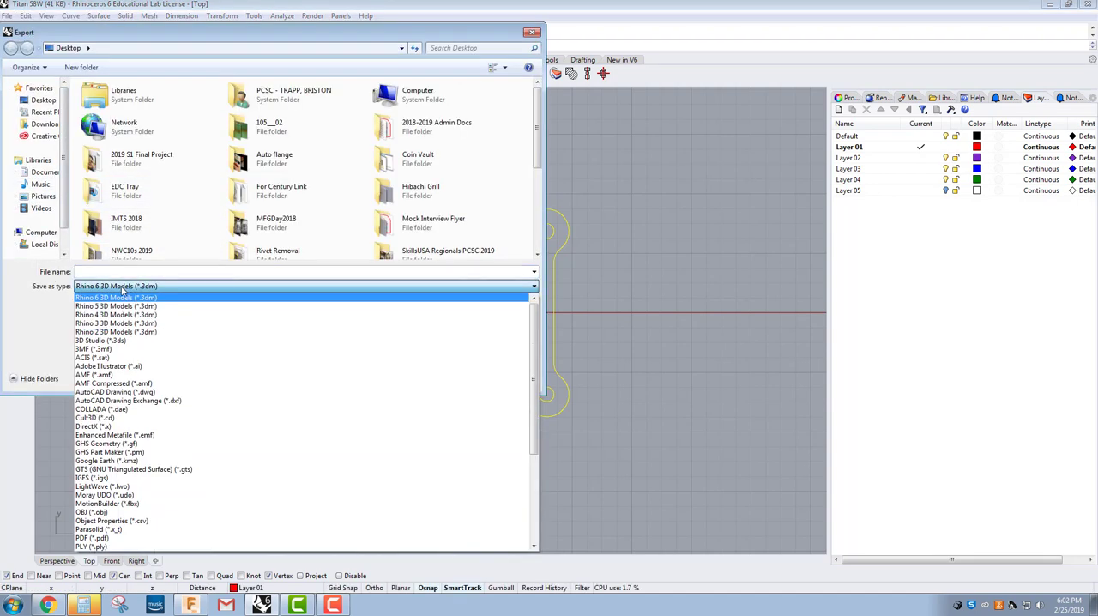
pyautogui.click(150, 401)
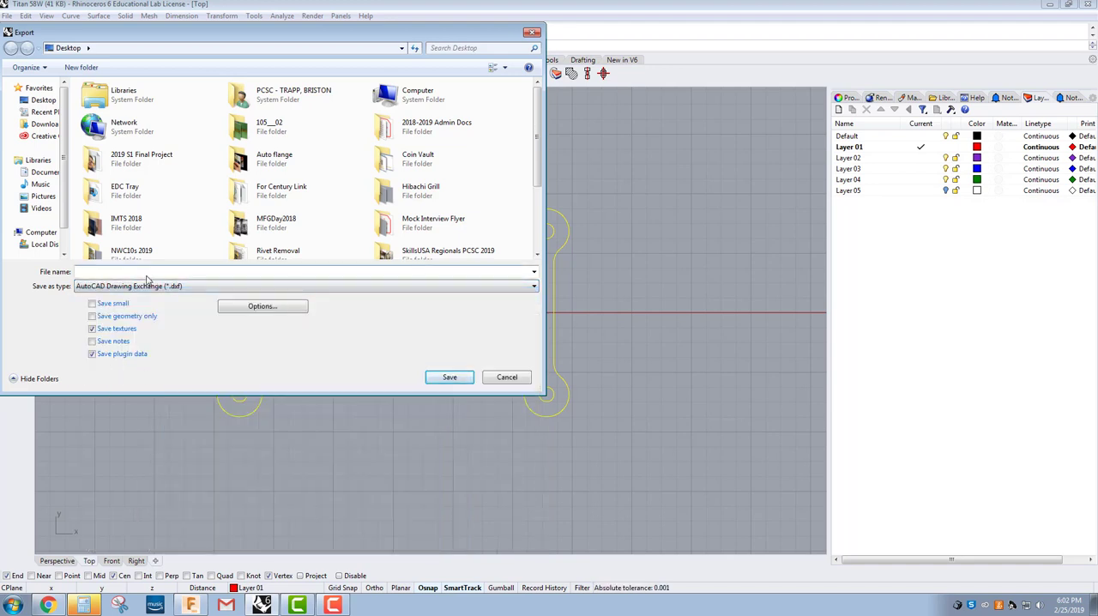
pyautogui.write('5')
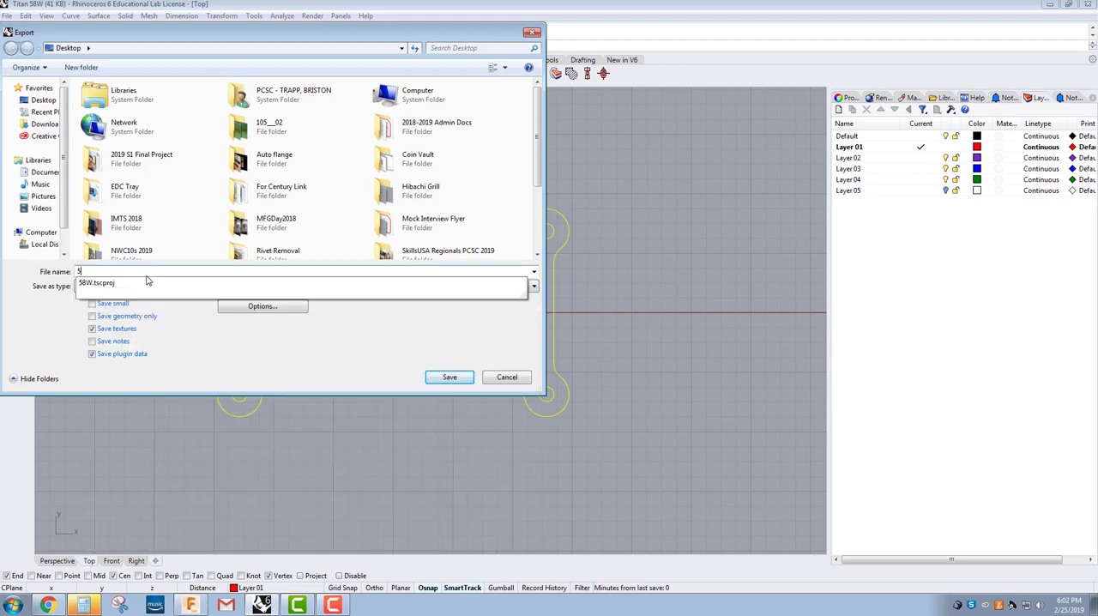
pyautogui.write('8W DXF')
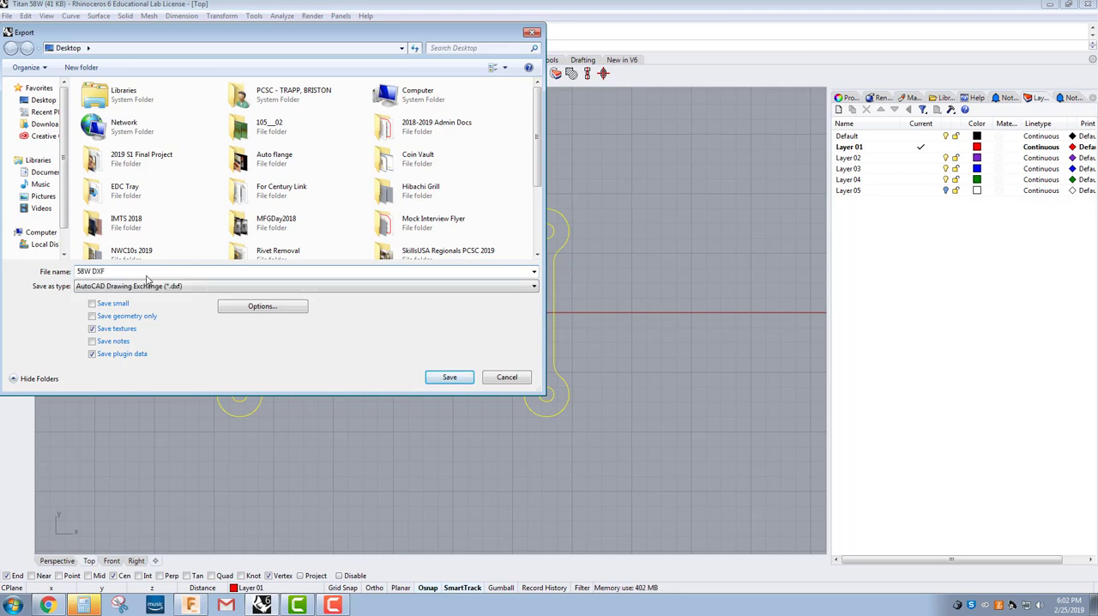
# Step: Export the DXF with the CAM Imperial export scheme
pyautogui.click(440, 378)
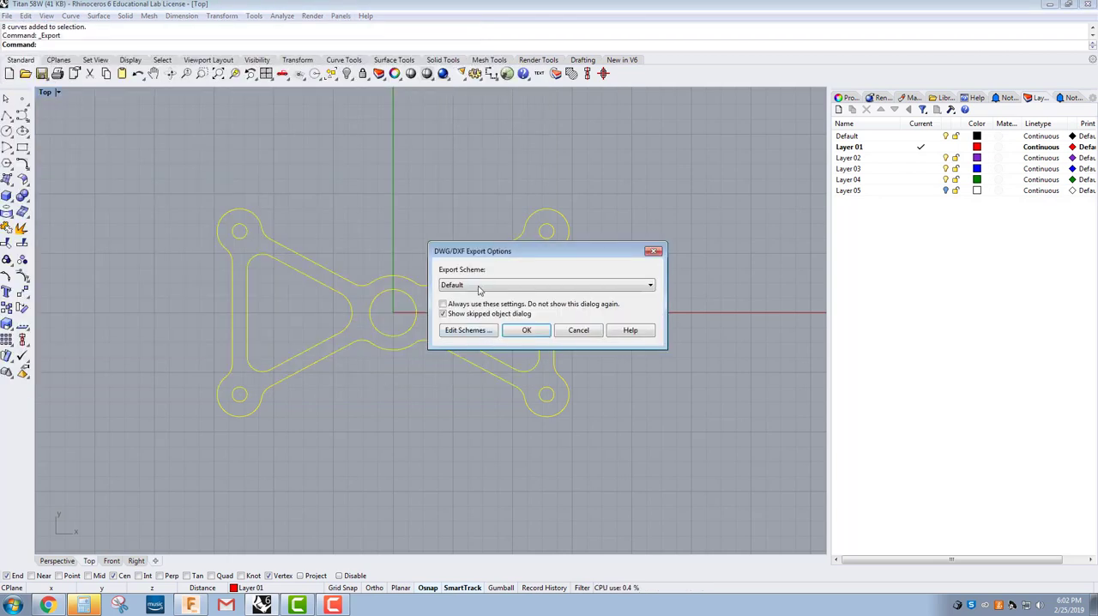
pyautogui.click(493, 287)
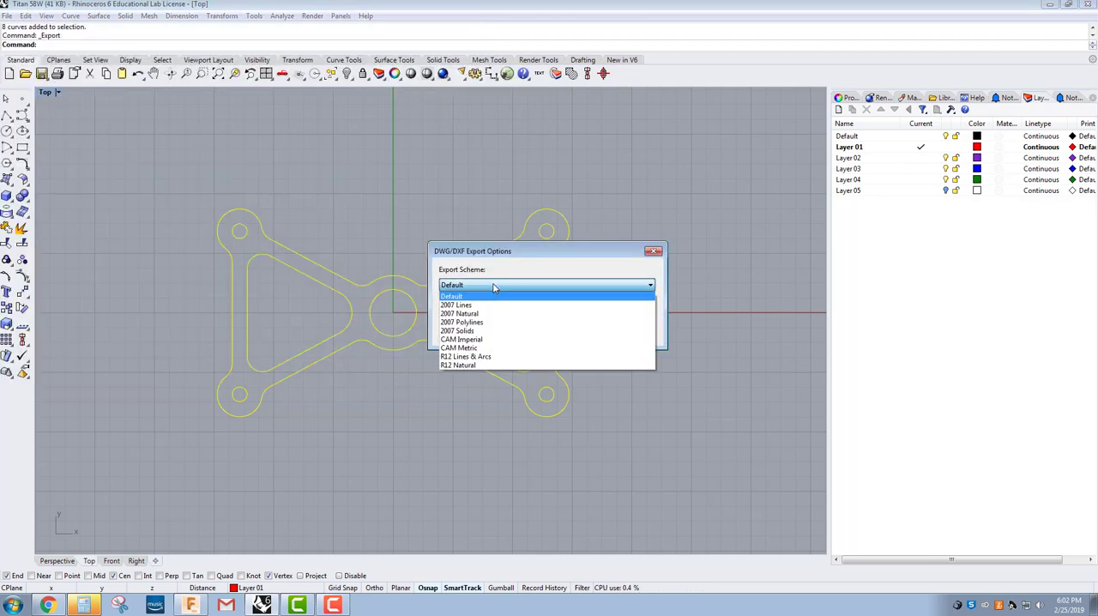
pyautogui.click(486, 340)
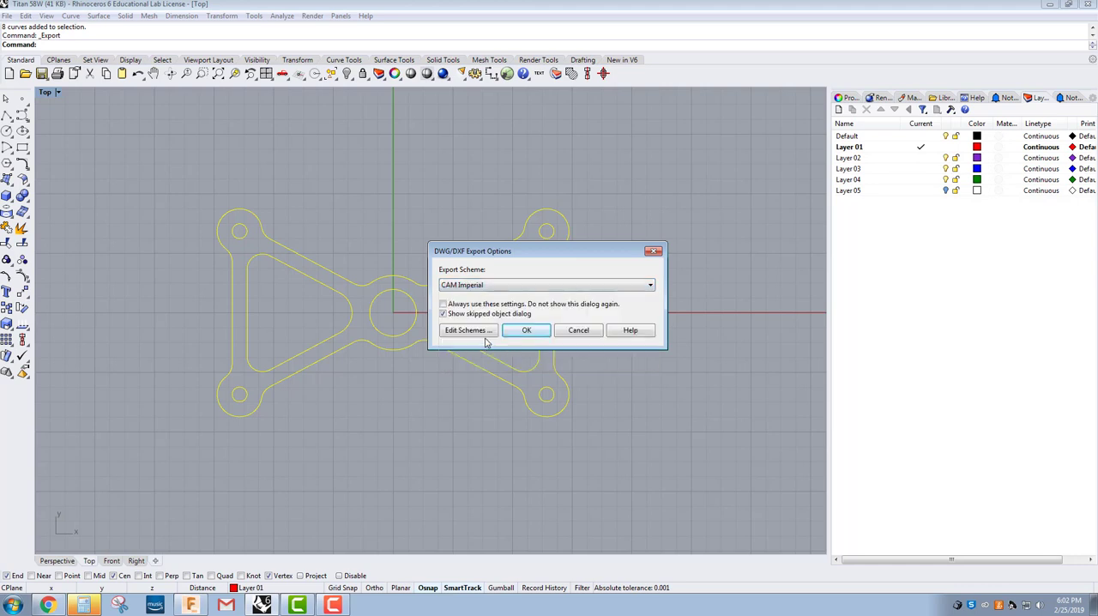
pyautogui.click(525, 331)
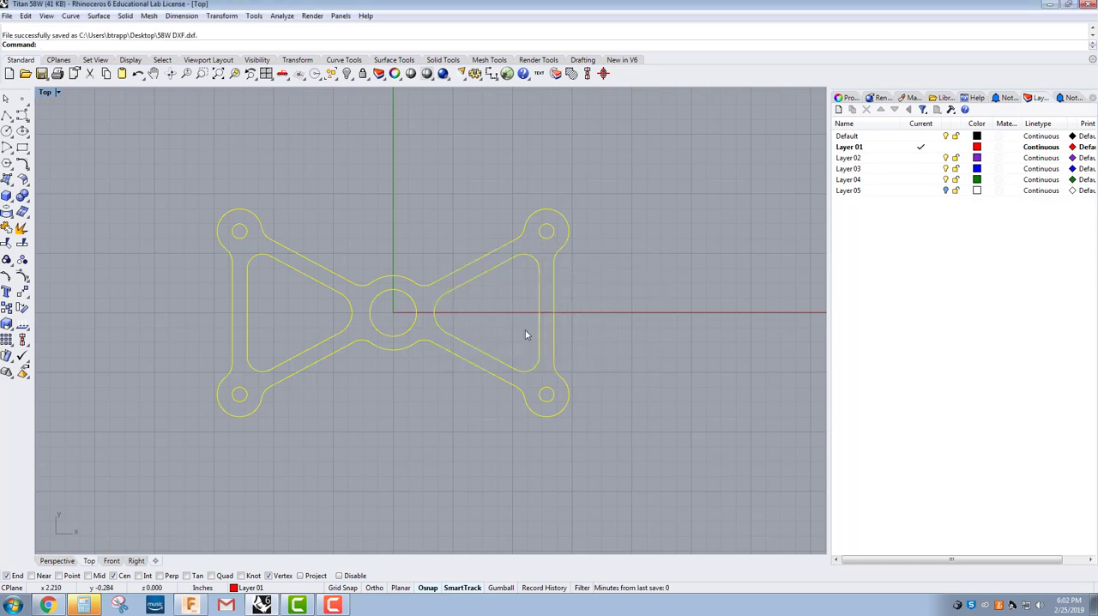
# Step: Switch to Fusion 360, create a new design and start a DXF insert on the XY plane
pyautogui.click(196, 606)
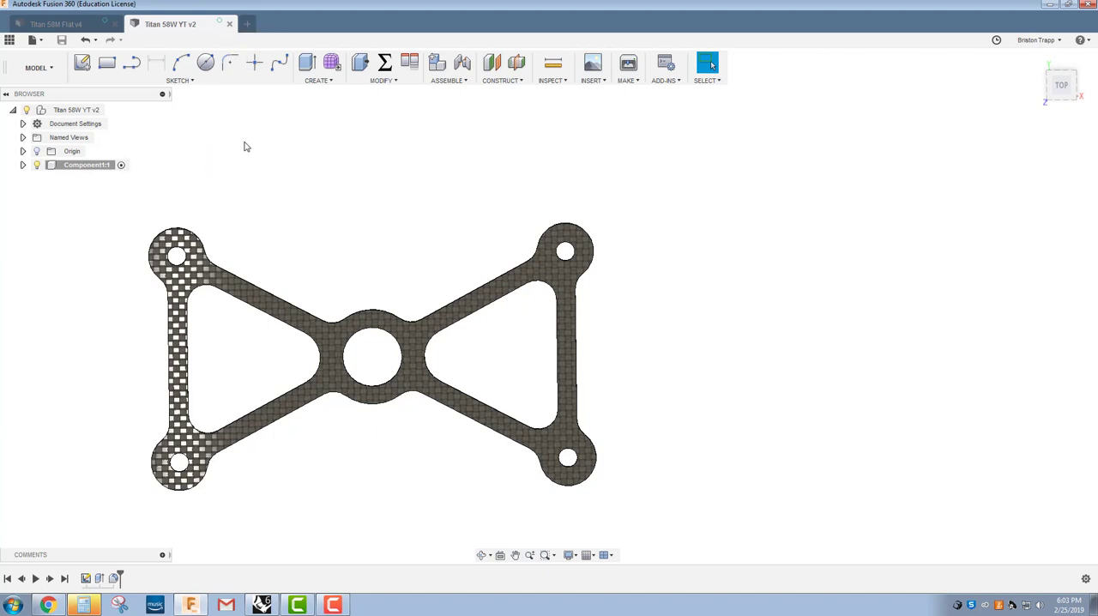
pyautogui.click(248, 25)
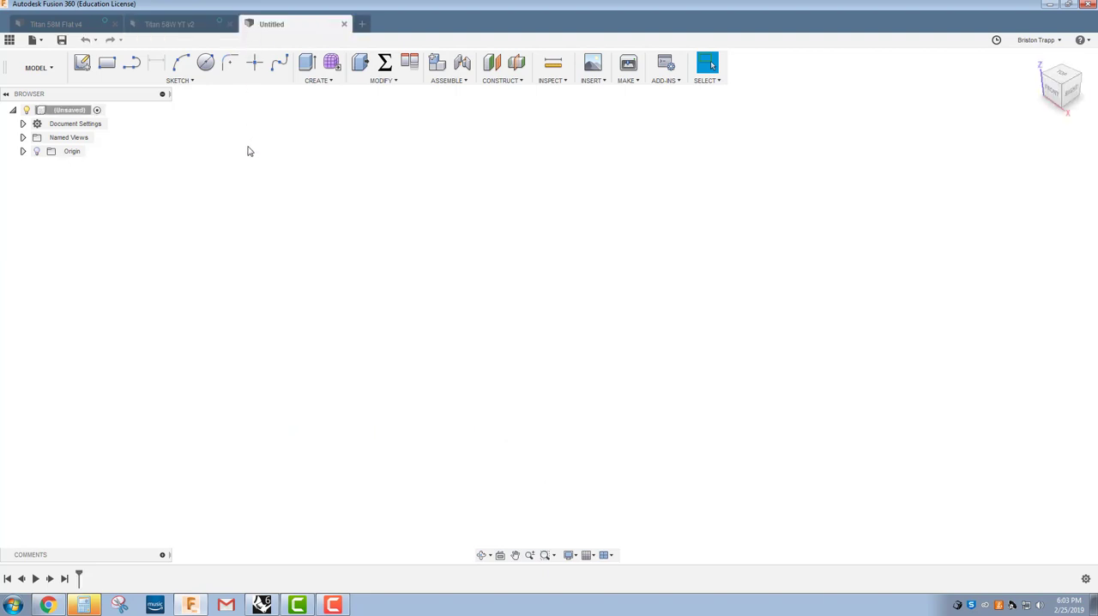
pyautogui.click(592, 80)
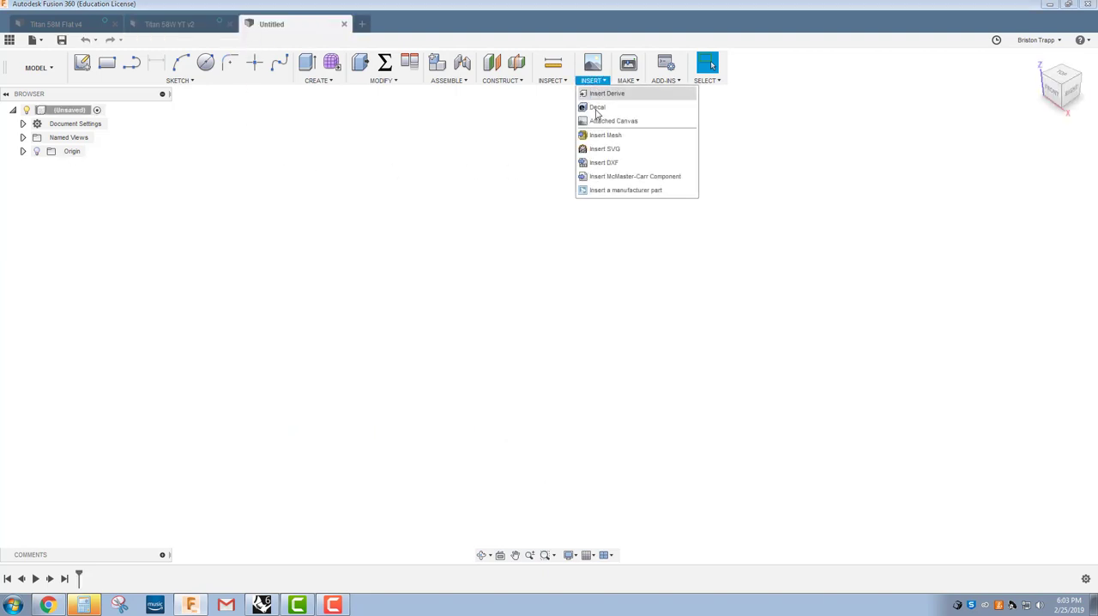
pyautogui.click(605, 163)
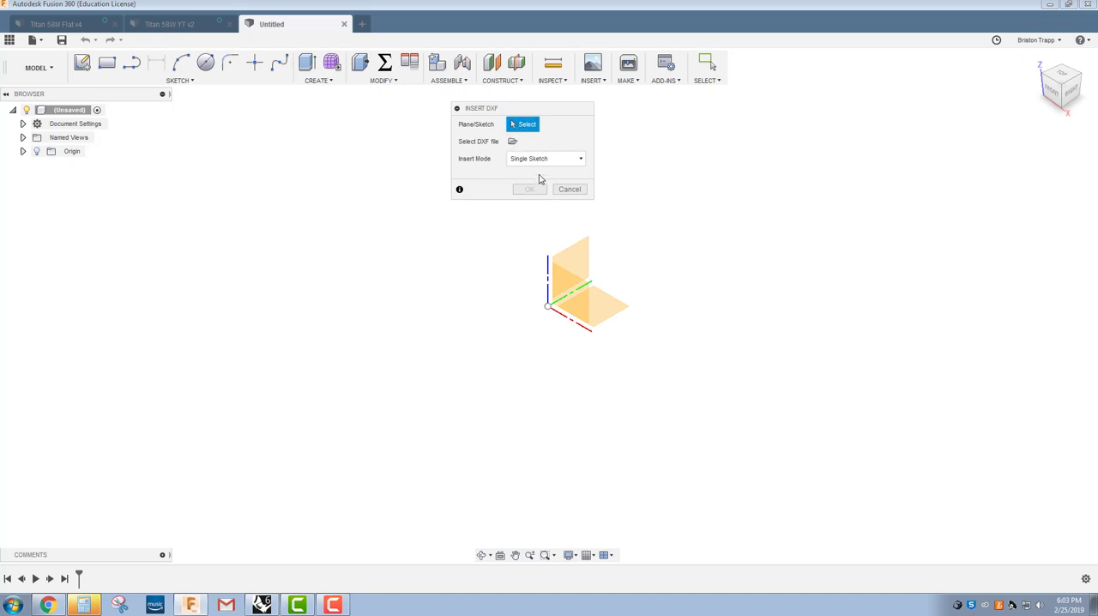
pyautogui.click(604, 309)
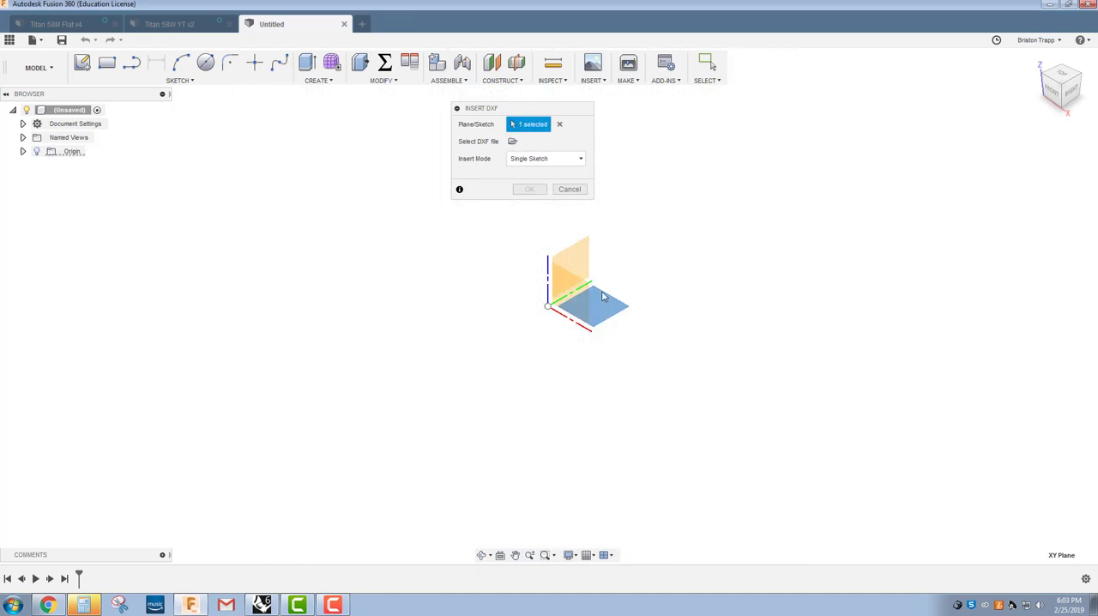
# Step: Insert 58W DXF.dxf from the Desktop as a single sketch in inches with the DEFAULT layer included
pyautogui.click(512, 141)
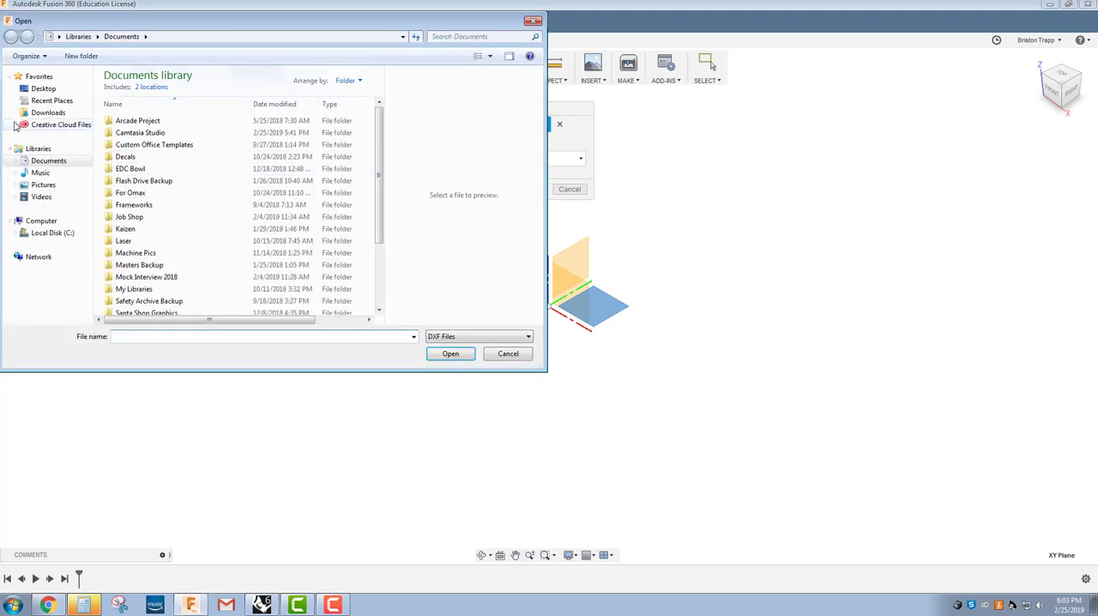
pyautogui.click(47, 89)
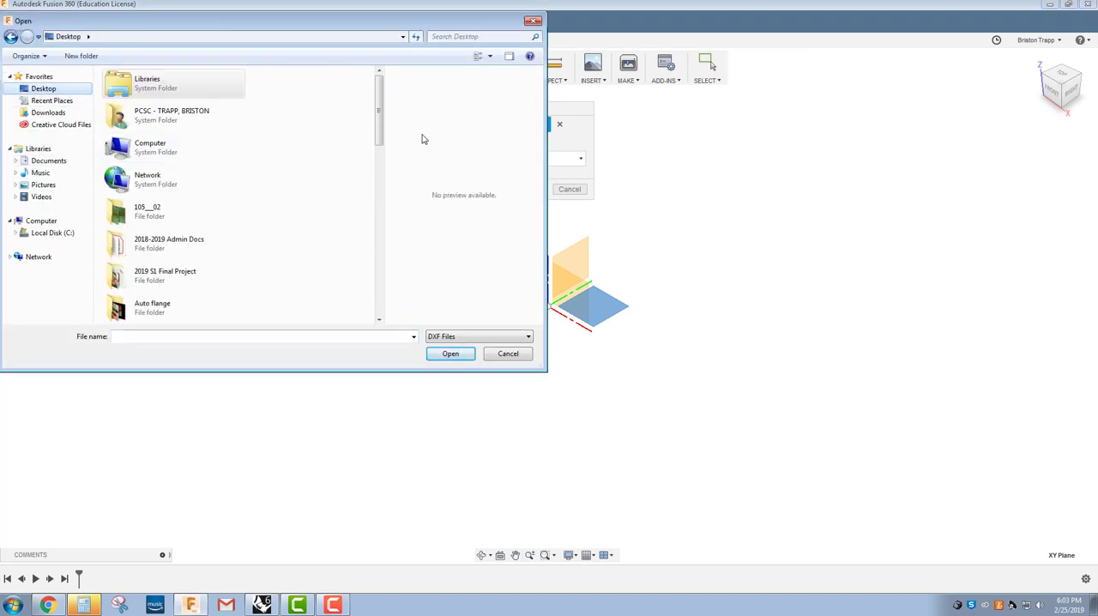
pyautogui.moveTo(380, 125); pyautogui.dragTo(374, 295)
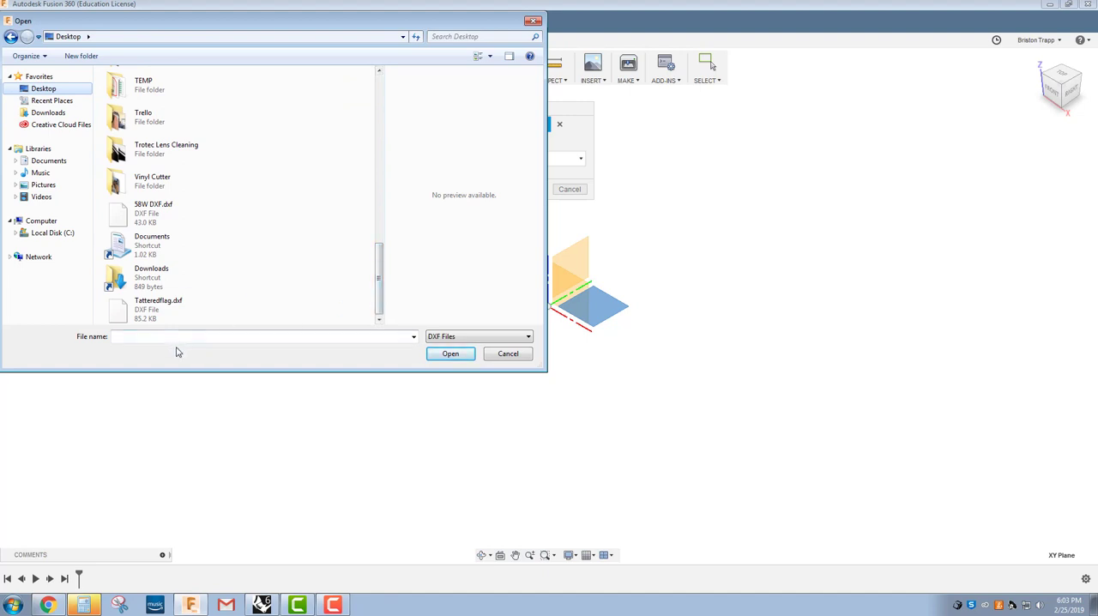
pyautogui.click(148, 219)
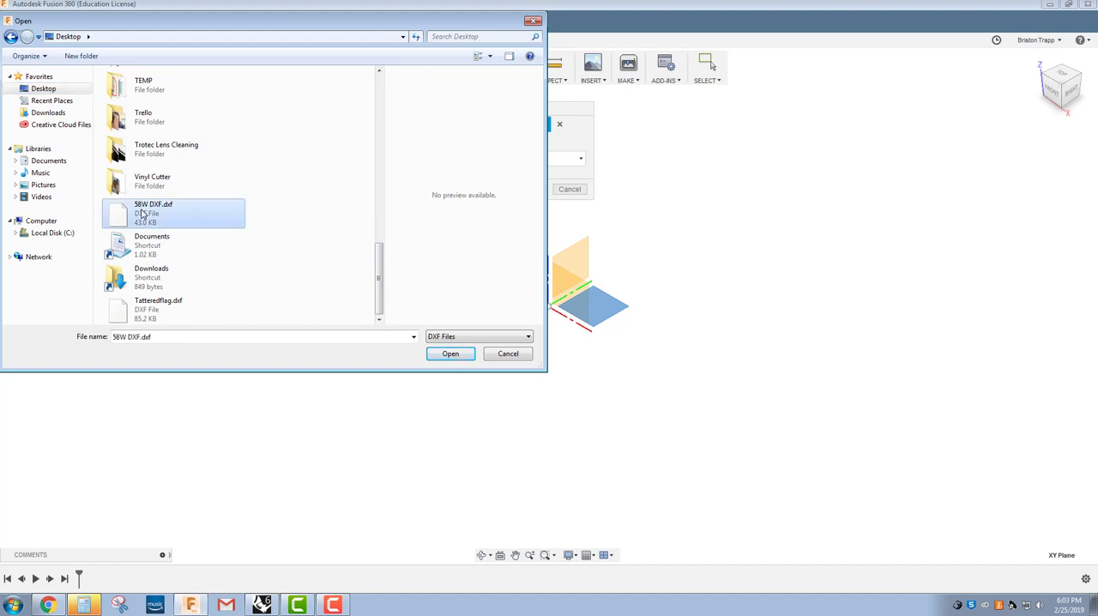
pyautogui.click(435, 355)
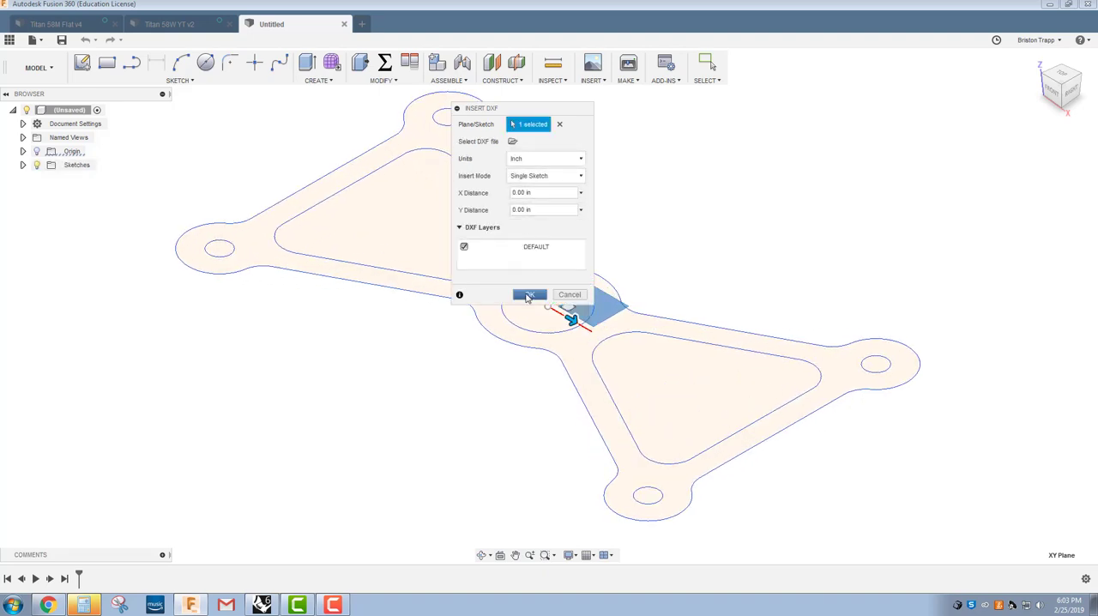
pyautogui.click(530, 295)
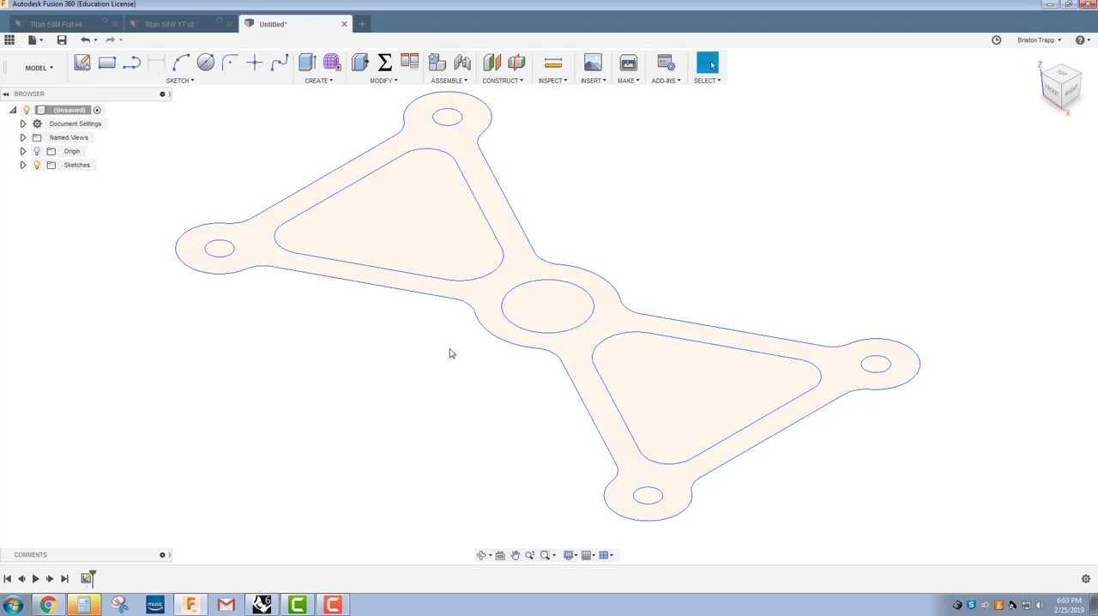
# Step: Extrude the inserted widget profile 0.1 in as a new body
pyautogui.press('e')
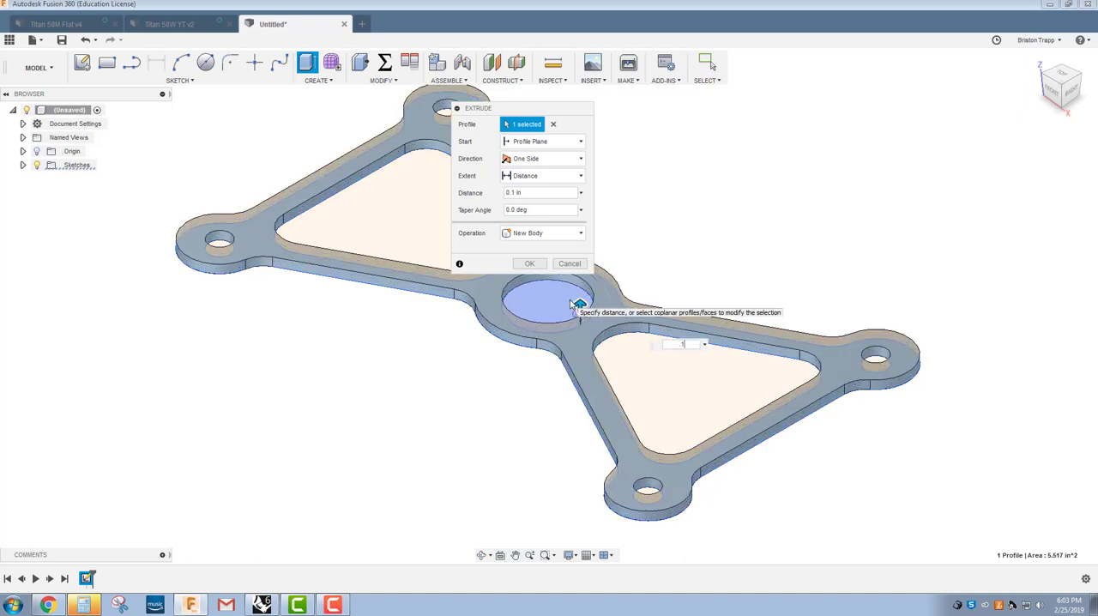
pyautogui.press('Return')
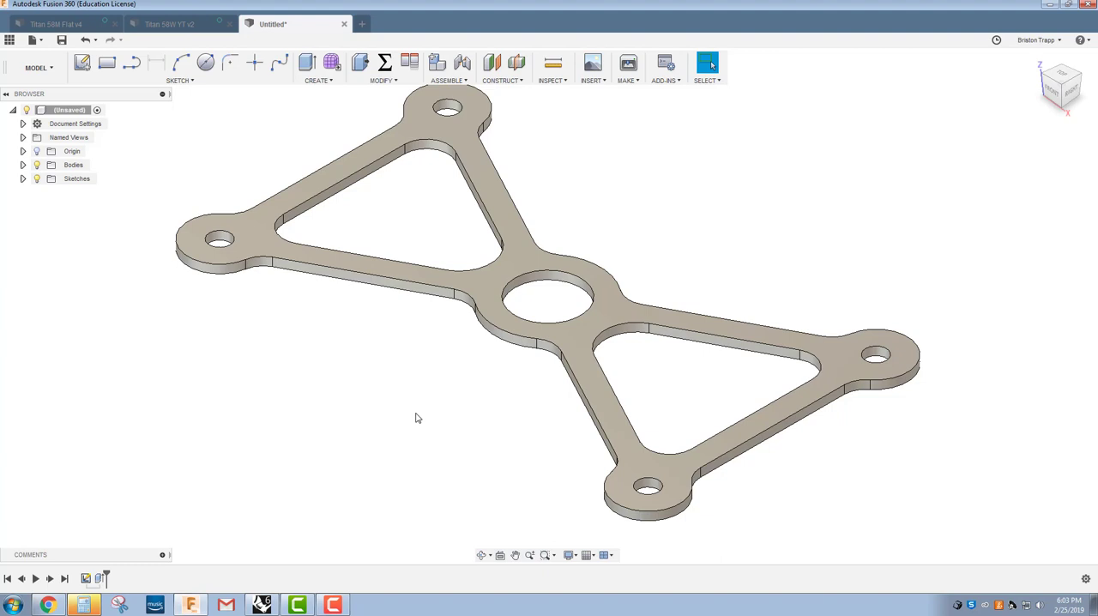
# Step: Switch back to Rhino, select all the part's curves, move them to Layer 01 and deselect them
pyautogui.click(262, 605)
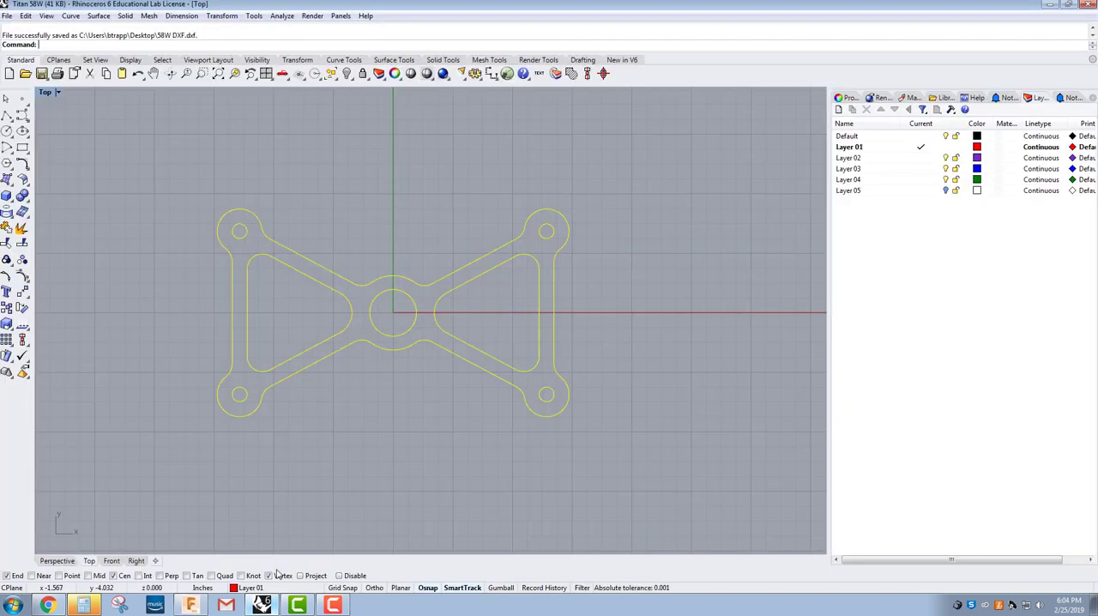
pyautogui.click(378, 496)
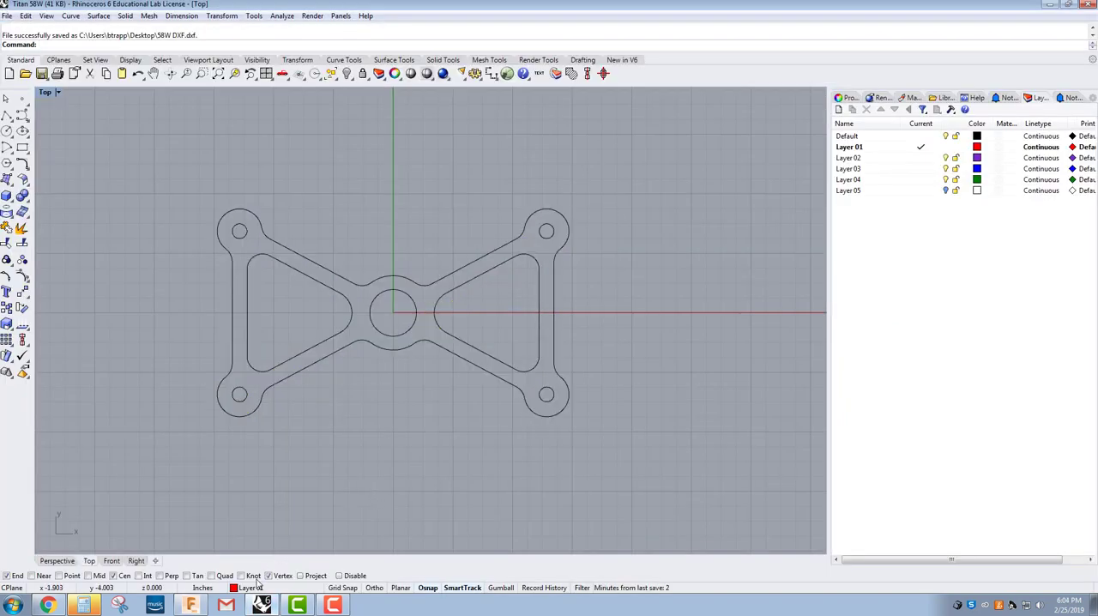
pyautogui.moveTo(176, 166); pyautogui.dragTo(625, 465)
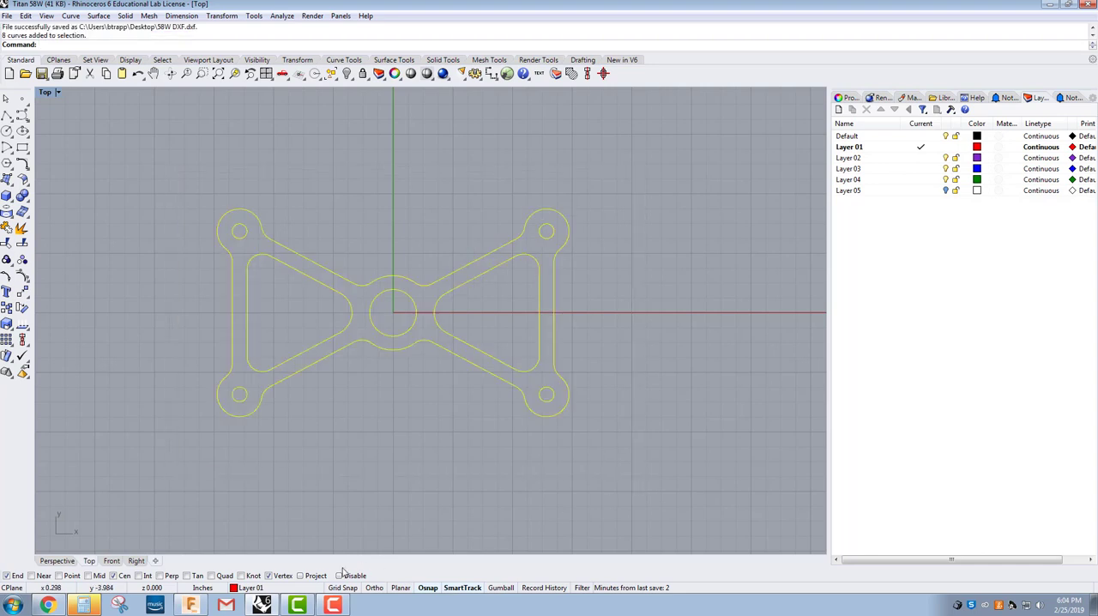
pyautogui.click(274, 588)
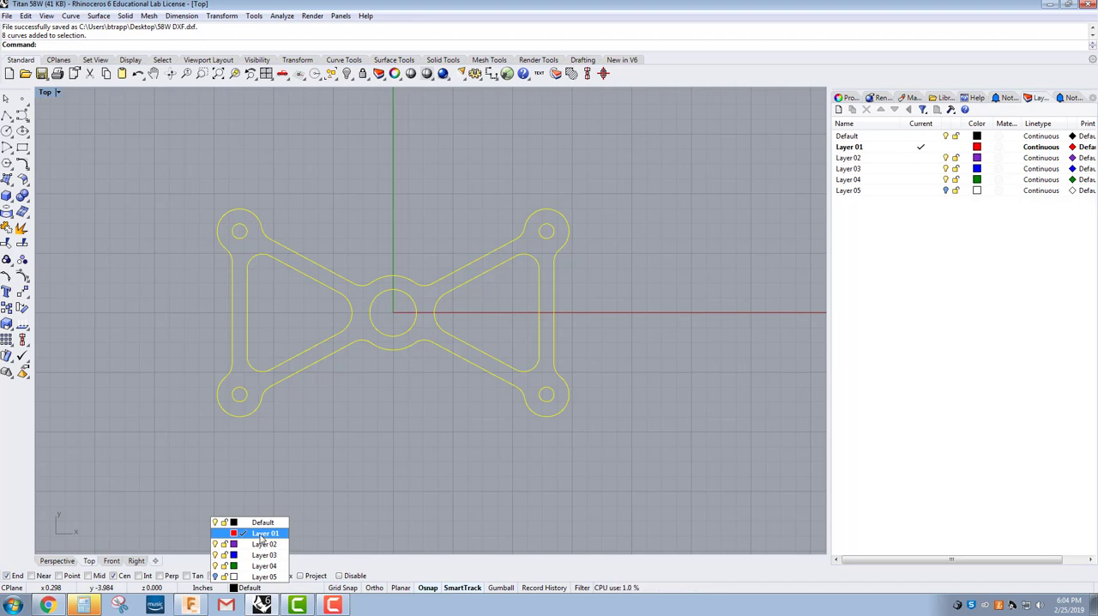
pyautogui.click(262, 535)
pyautogui.moveTo(378, 447); pyautogui.dragTo(371, 468, button='right')
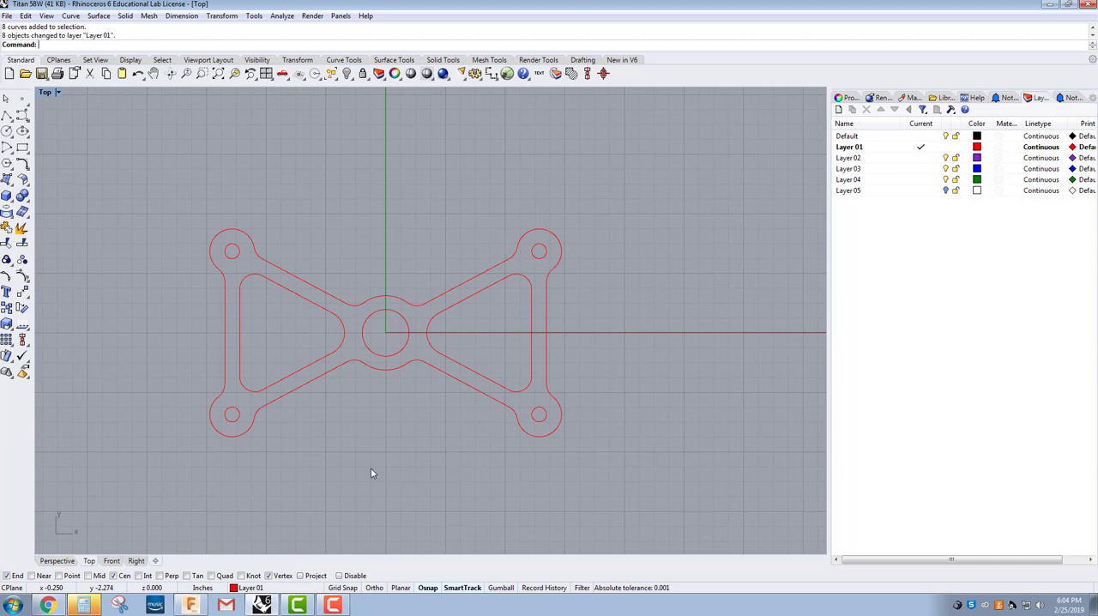